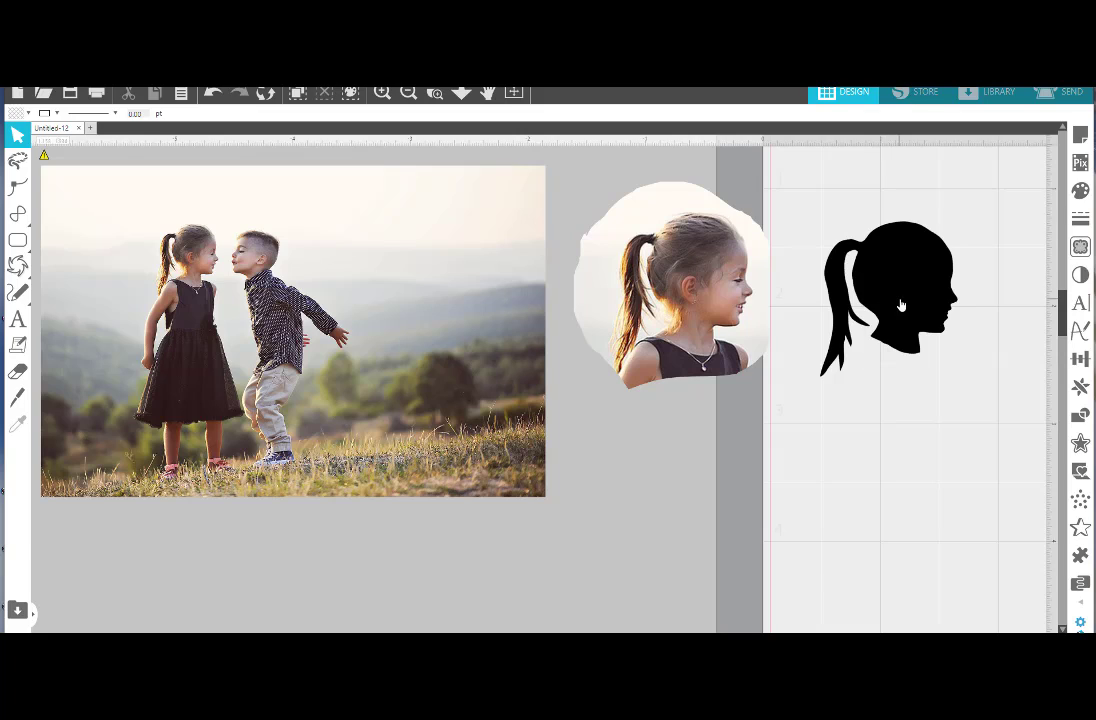
Move the finished cutout and black silhouette clear of the original photo, and shift the photo toward the design page
mouse_move(878, 268)
left_mouse_down()
mouse_move(873, 250)
mouse_move(881, 268)
mouse_move(868, 263)
left_mouse_up()
key("Escape")
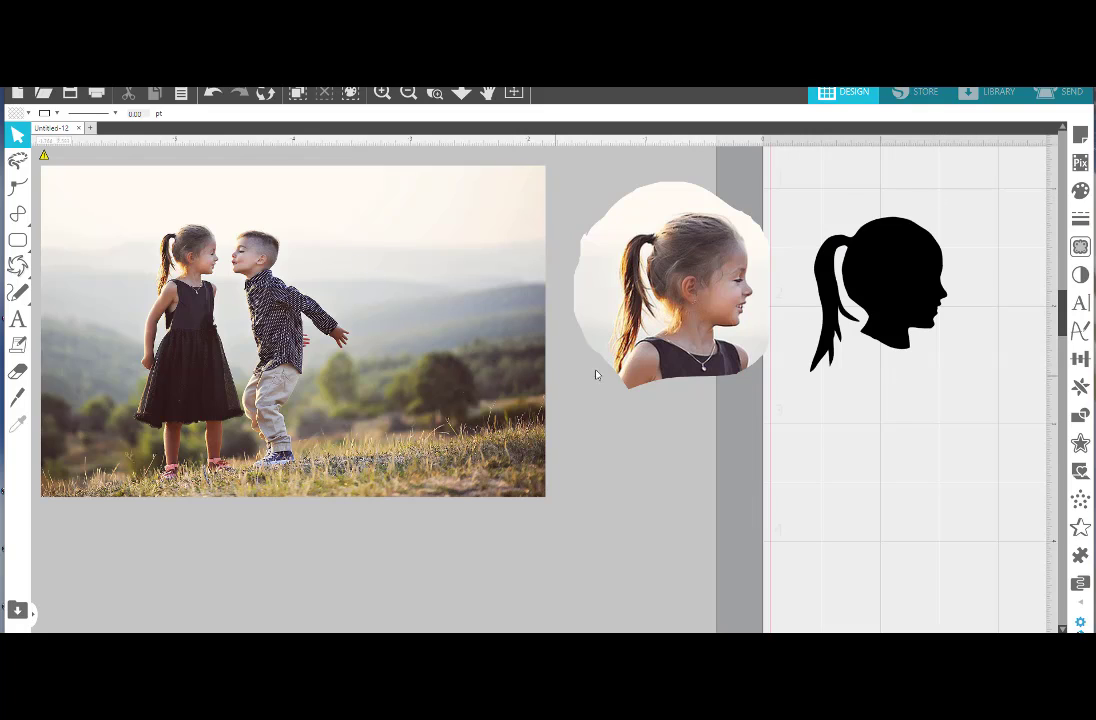
left_click_drag(660, 337, 100, 580)
left_click_drag(872, 278, 92, 537)
left_click_drag(308, 422, 572, 436)
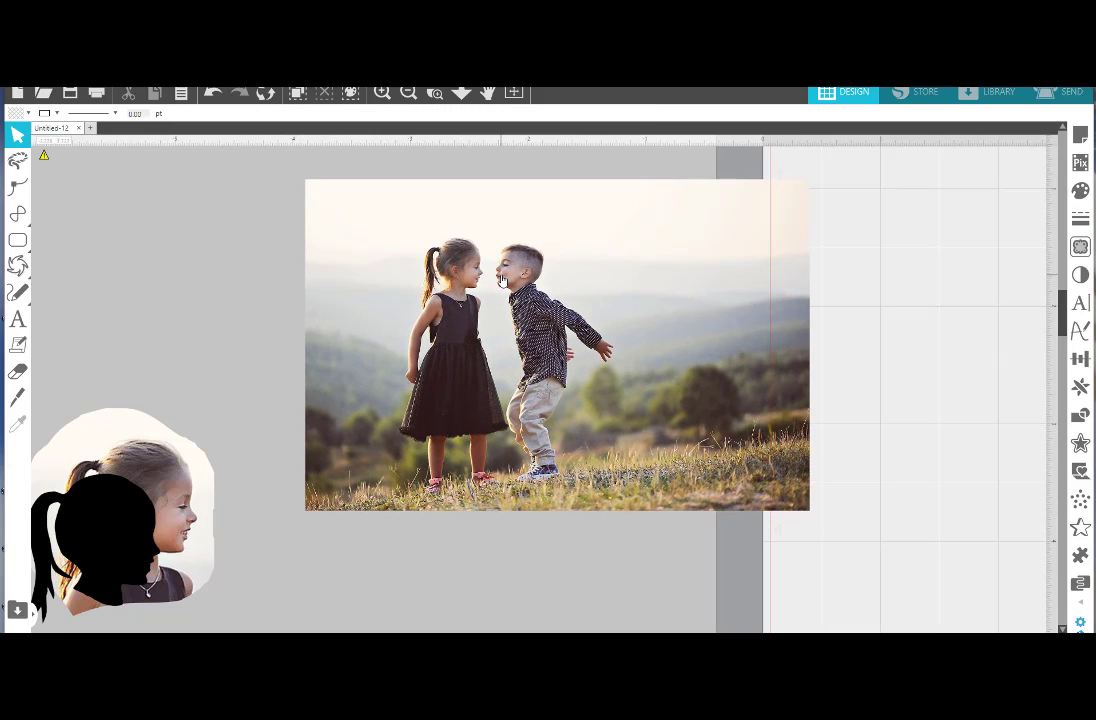
Set up the Knife tool in outline mode with the Curve type for cutting around the girl's head
left_click(434, 92)
left_click_drag(400, 215, 530, 288)
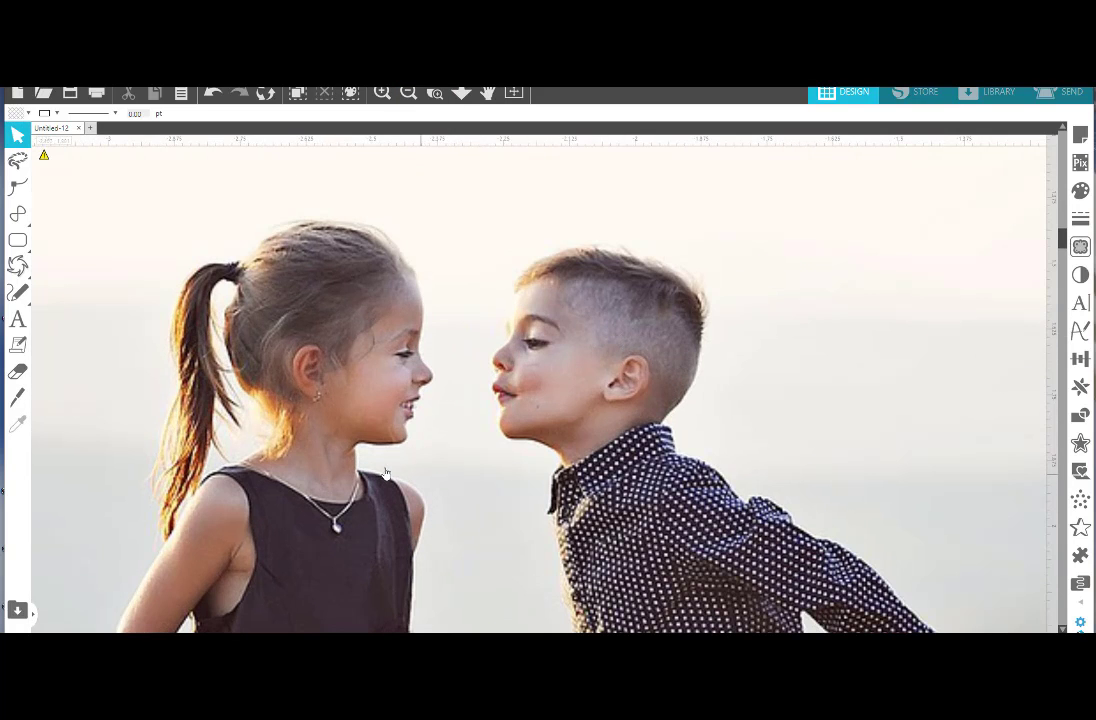
mouse_move(12, 243)
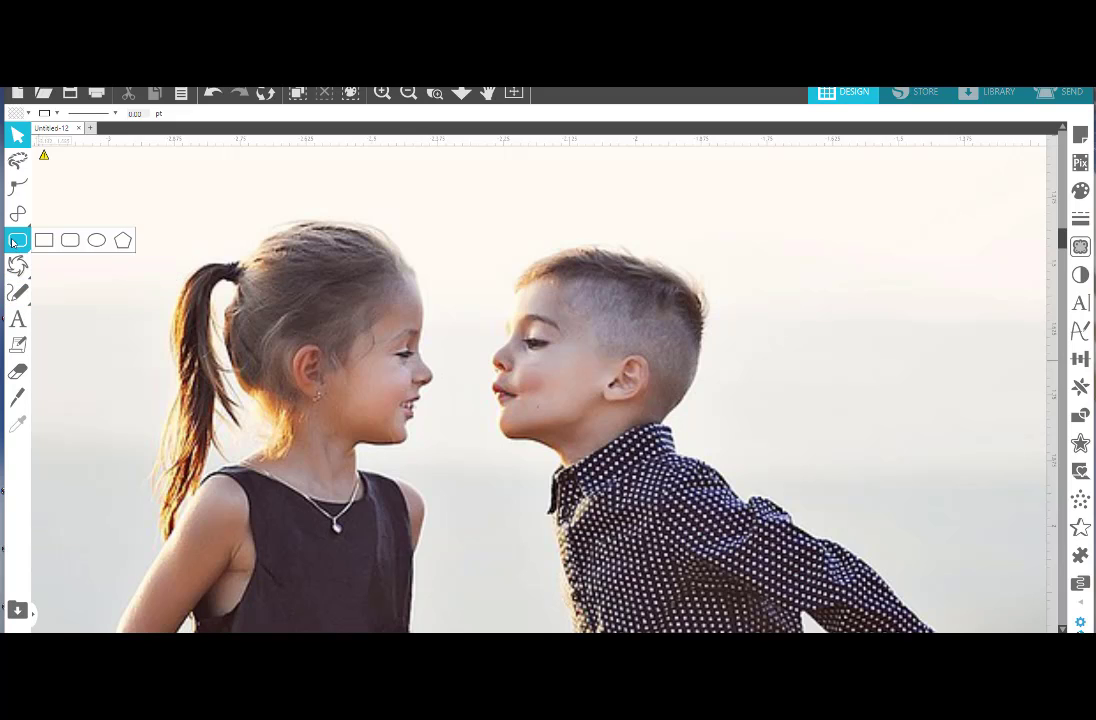
left_click(19, 397)
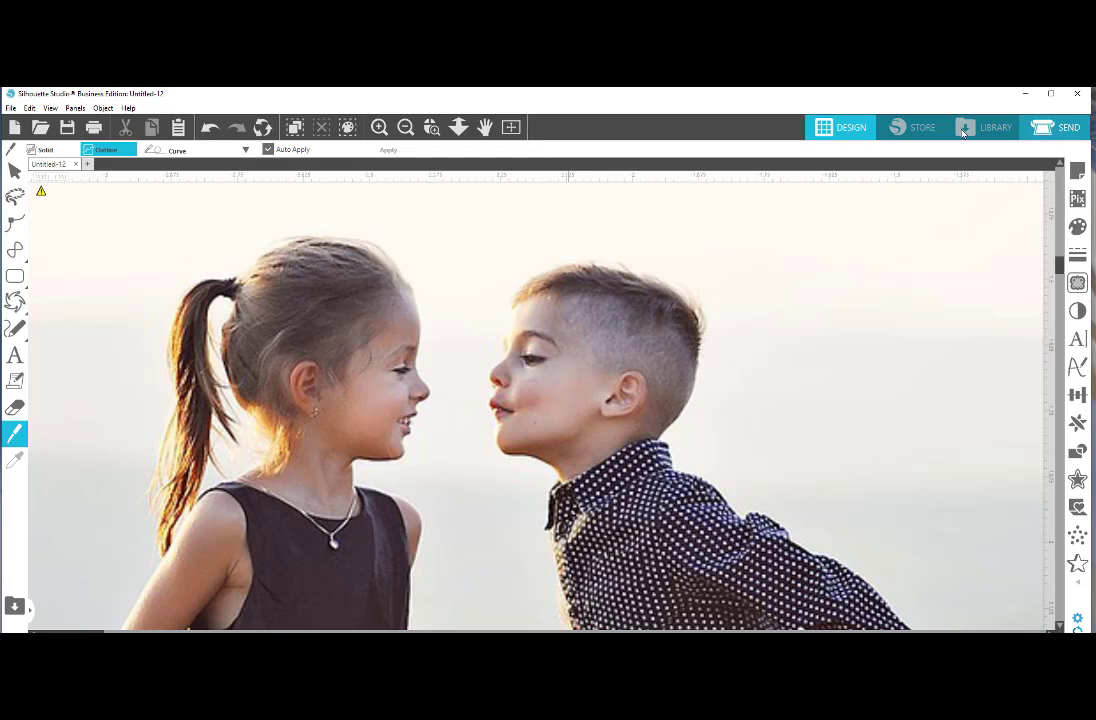
mouse_move(20, 255)
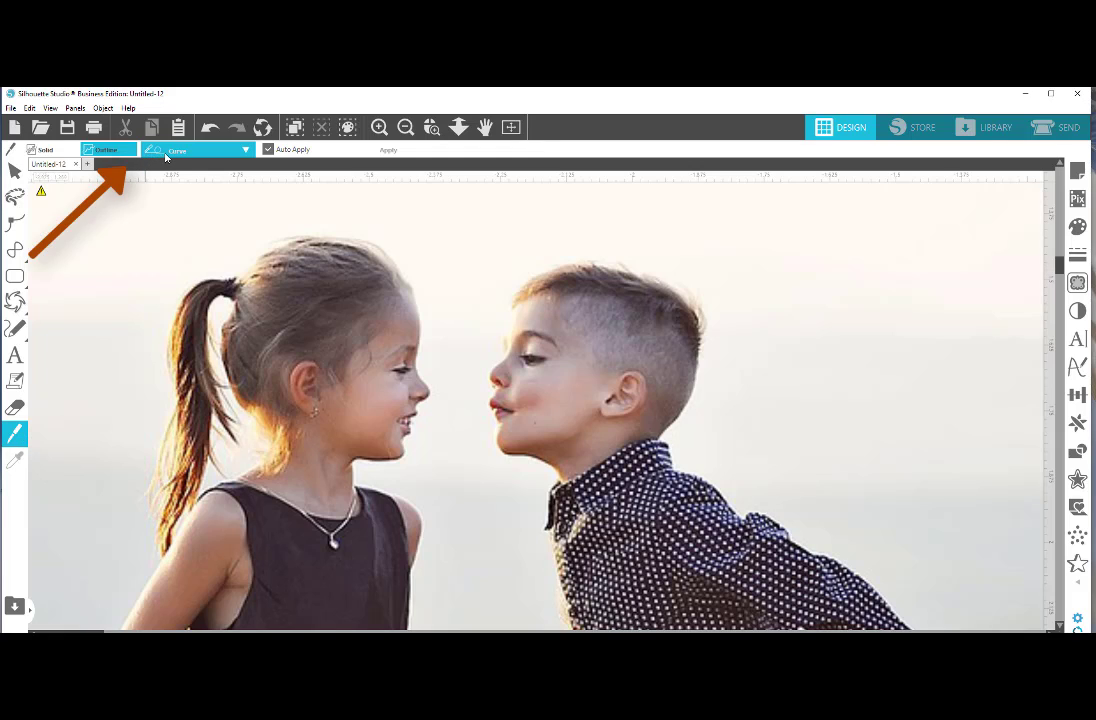
left_click(197, 150)
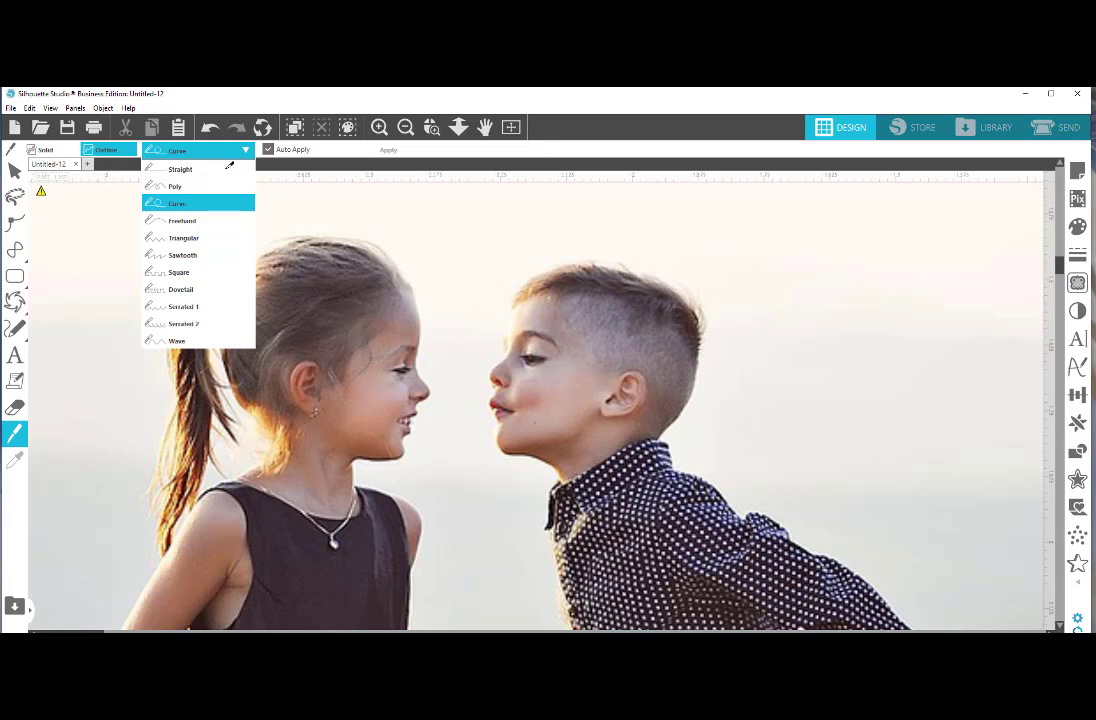
left_click(209, 201)
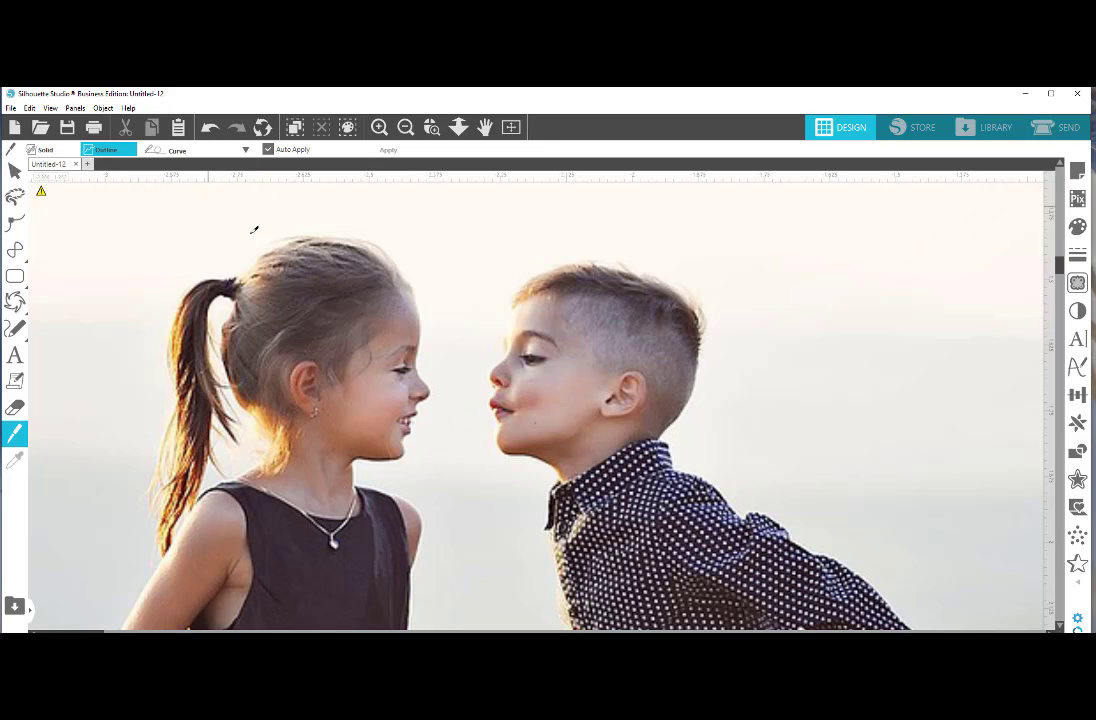
Cut a closed loop through the photo around the girl's head, ponytail and shoulders
left_click(98, 306)
left_click(166, 215)
left_click(188, 211)
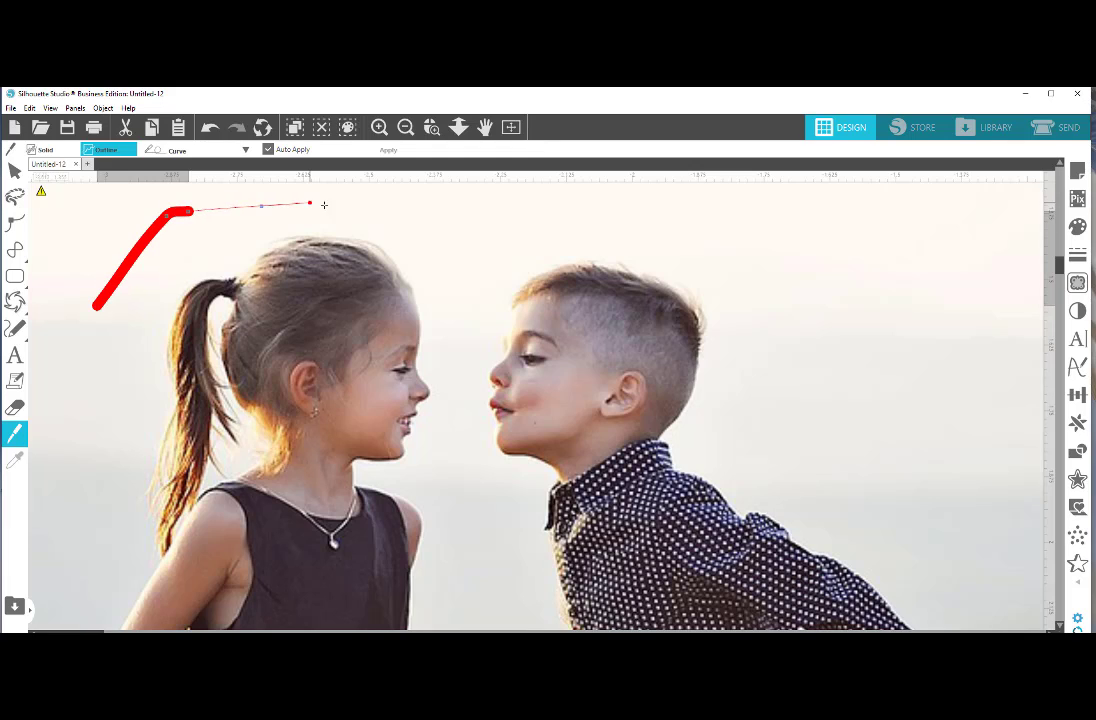
left_click(313, 203)
left_click(430, 238)
left_click(458, 312)
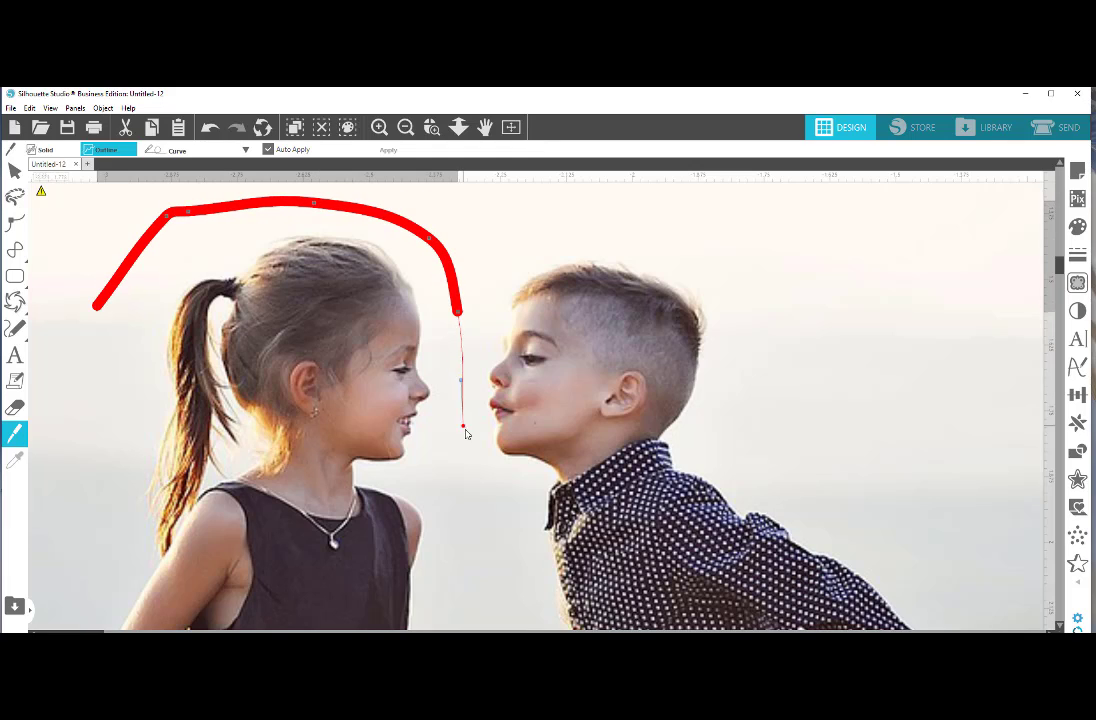
left_click(465, 430)
left_click(445, 548)
left_click(320, 587)
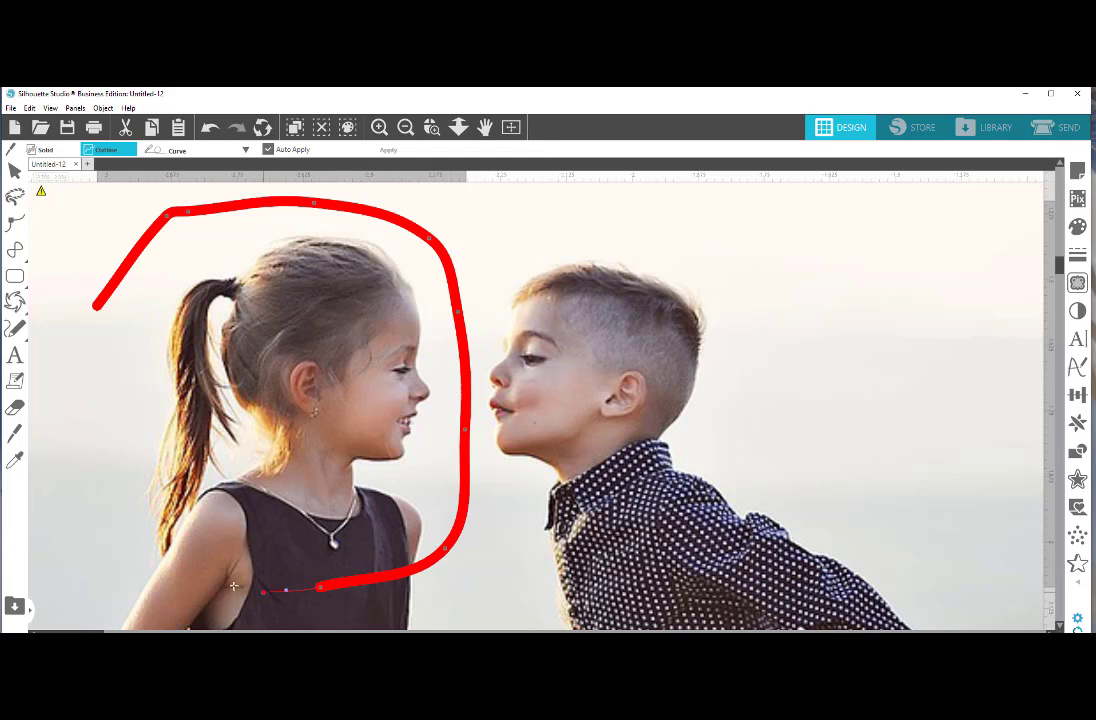
left_click(202, 574)
left_click(139, 558)
left_click(112, 528)
left_click(107, 481)
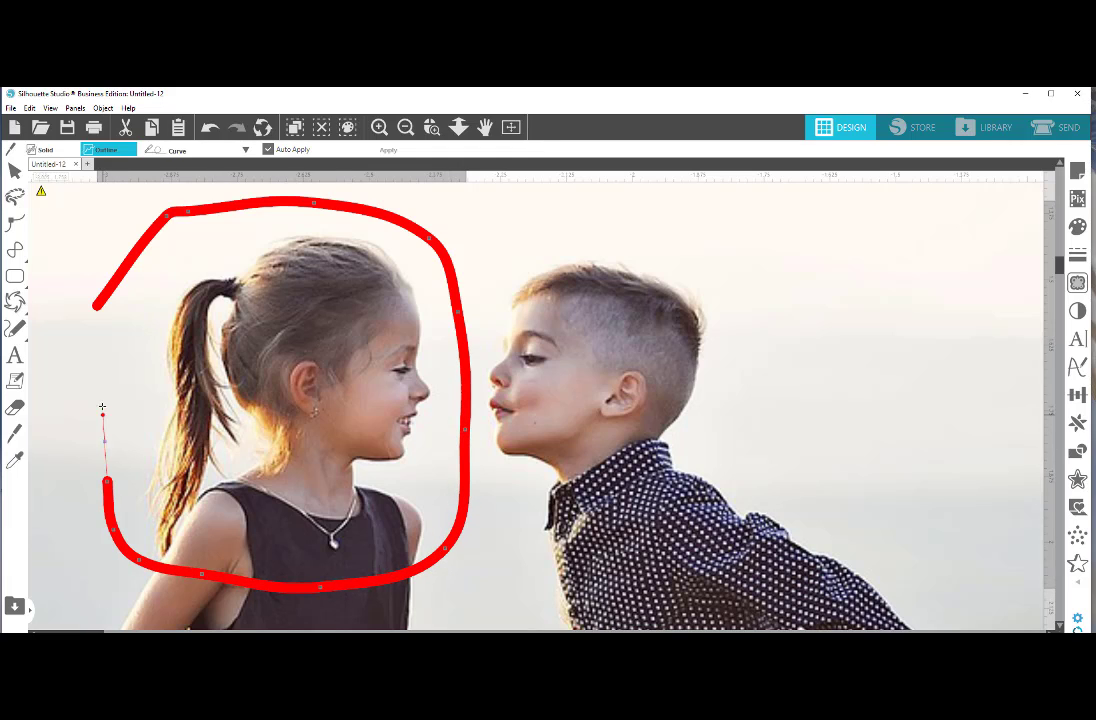
left_click(100, 384)
left_click(95, 309)
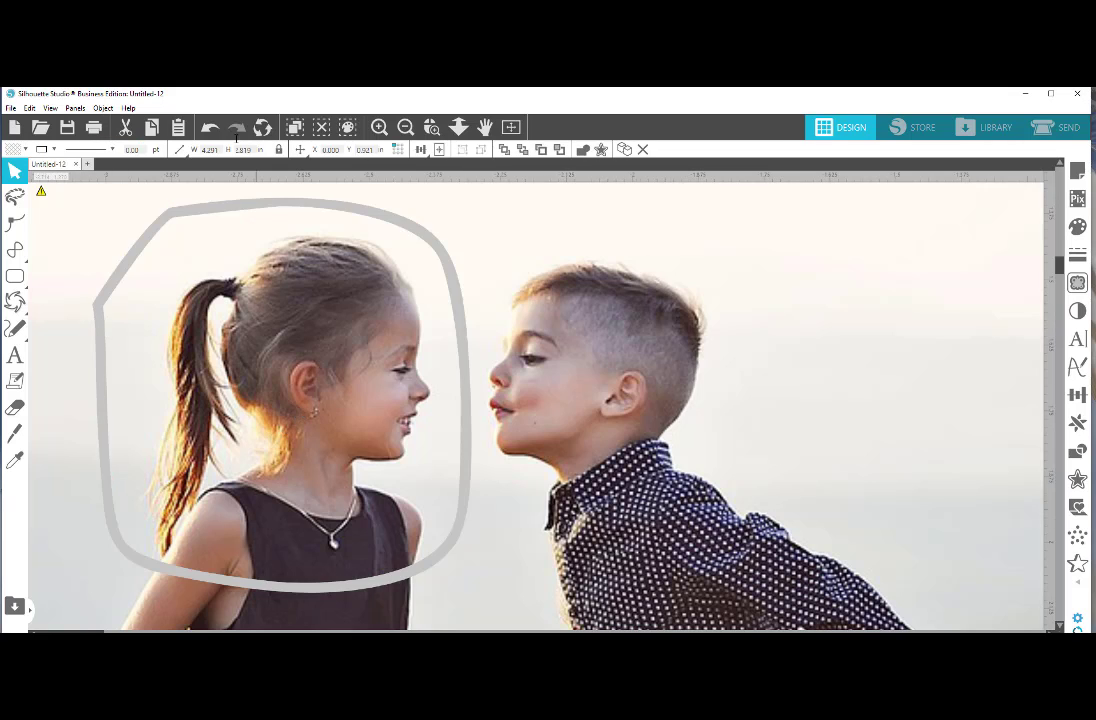
Move the cut piece with the girl's head completely off the photo, placing it above
left_click_drag(315, 319, 373, 324)
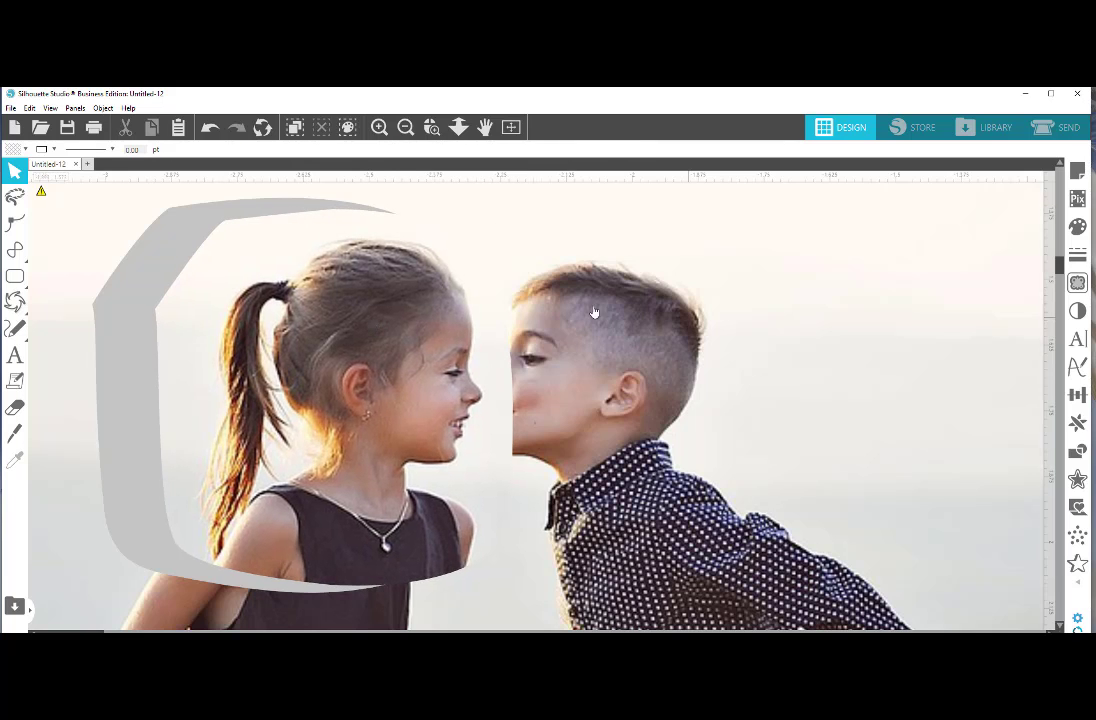
left_click(405, 127)
left_click(405, 127)
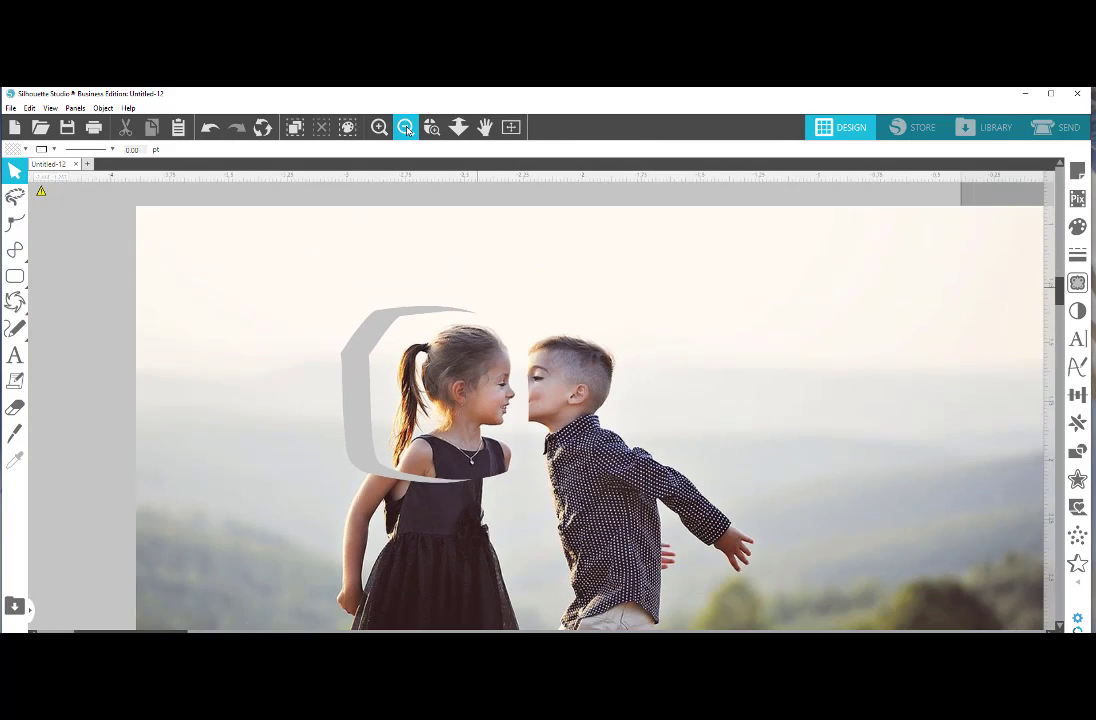
left_click(405, 127)
left_click_drag(411, 326, 404, 172)
Delete the remaining photo and move the girl's cutout into the cleared space
left_click_drag(572, 316, 454, 363)
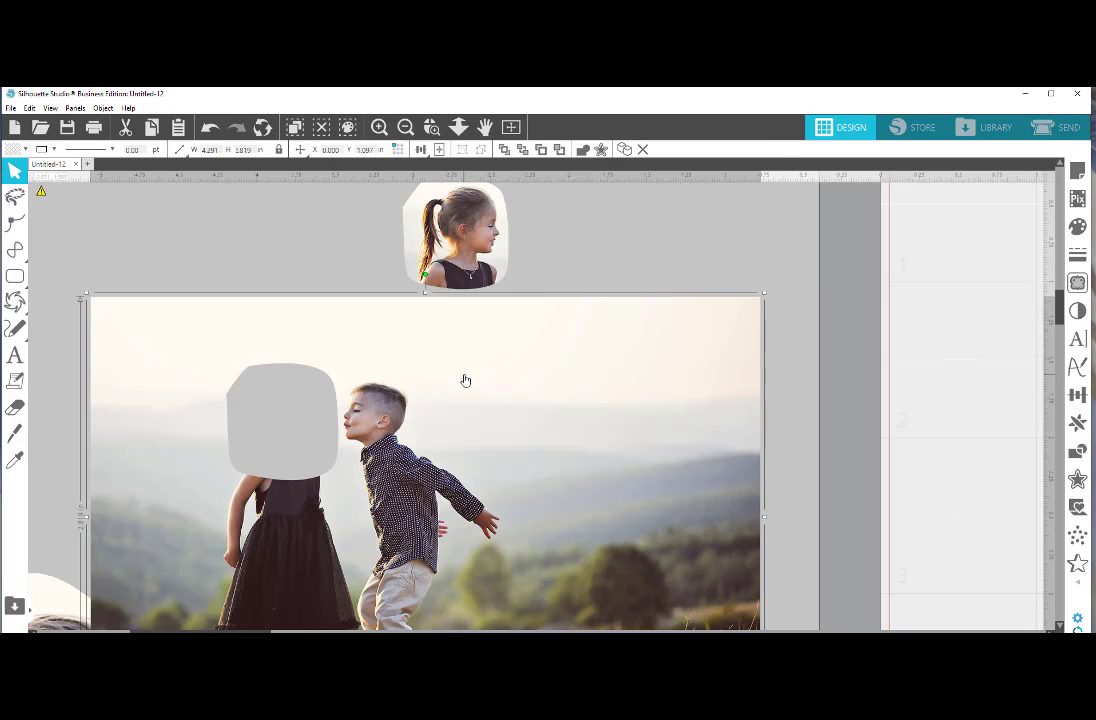
key("Delete")
left_click_drag(463, 276, 432, 372)
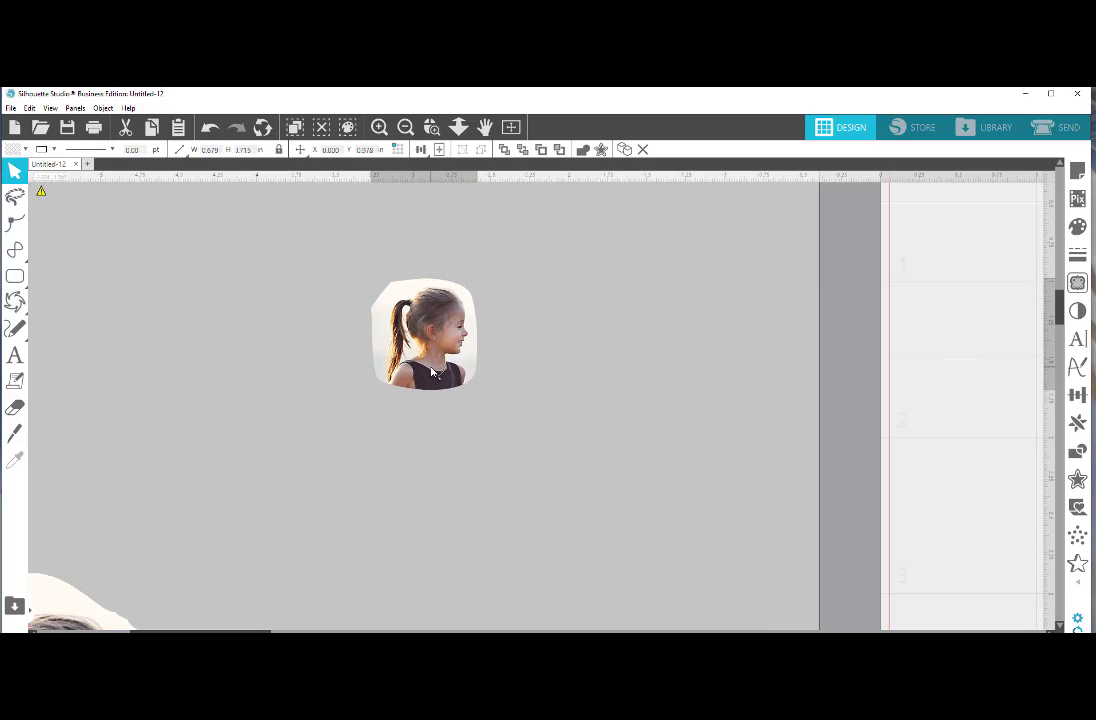
left_click(474, 377)
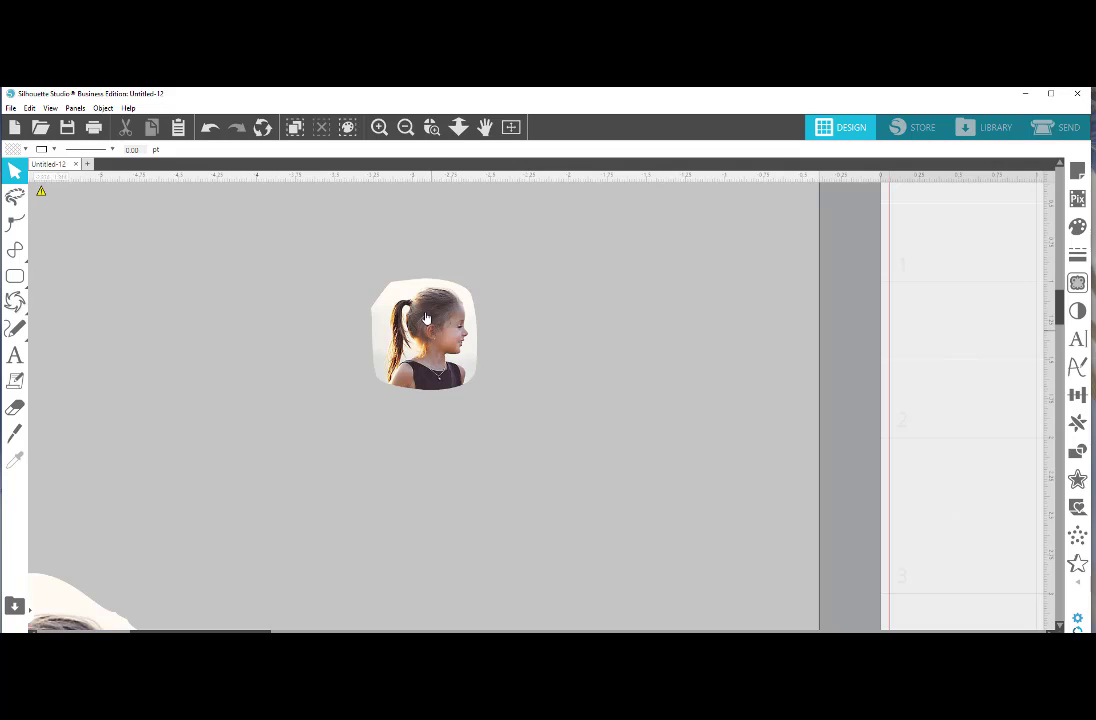
Start a Curve Shape outline at the ponytail base, tracing over the crown and down the forehead to the brow
left_click(431, 127)
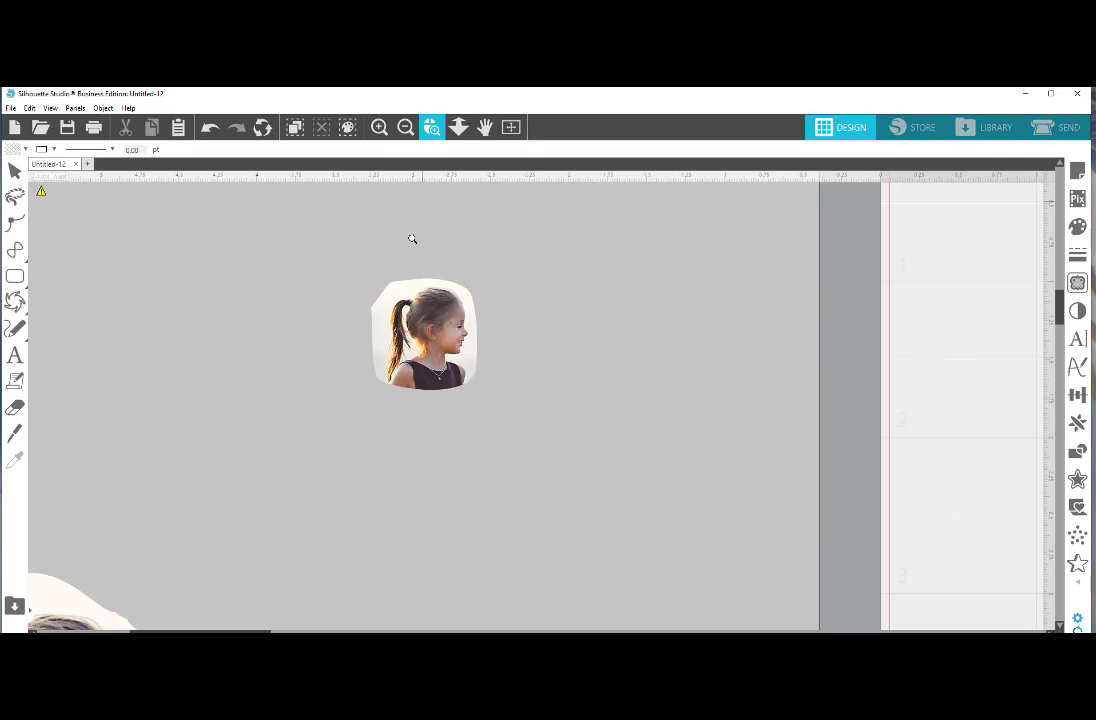
left_click_drag(332, 258, 452, 377)
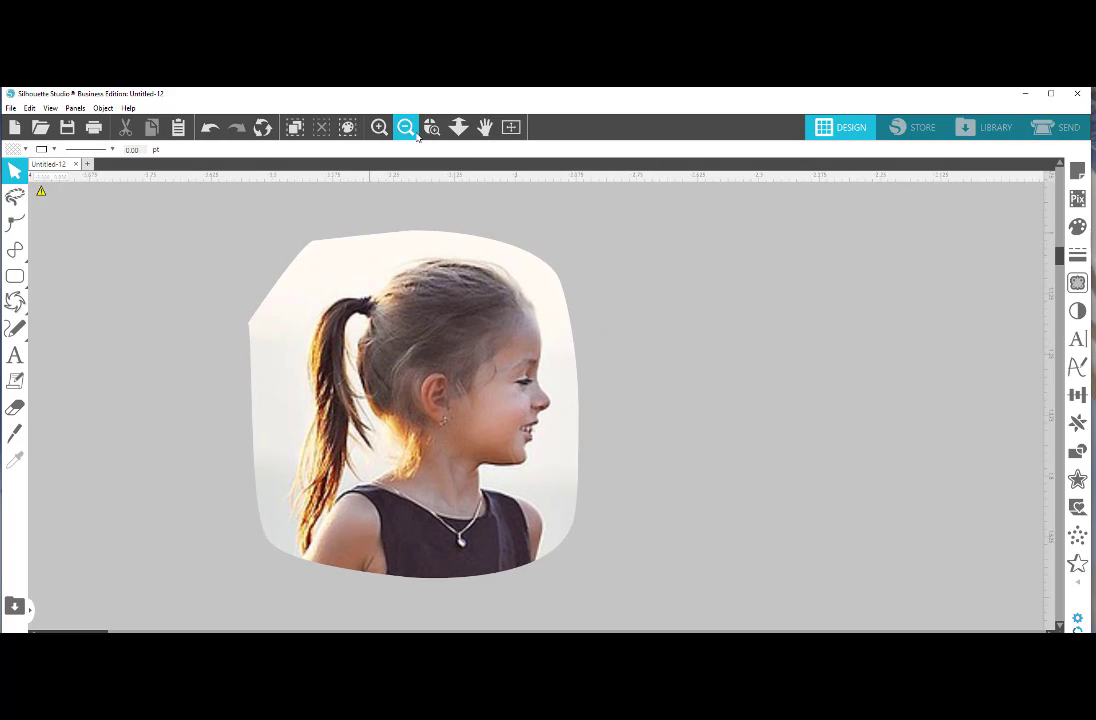
left_click(379, 127)
left_click(379, 127)
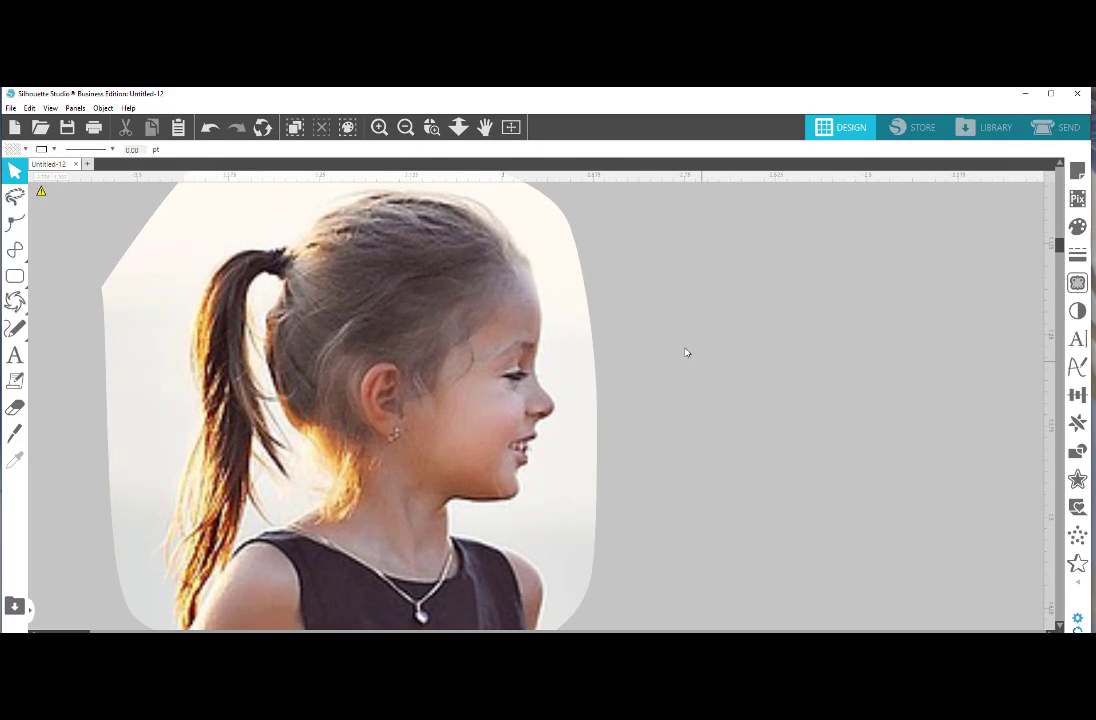
double_click(524, 531)
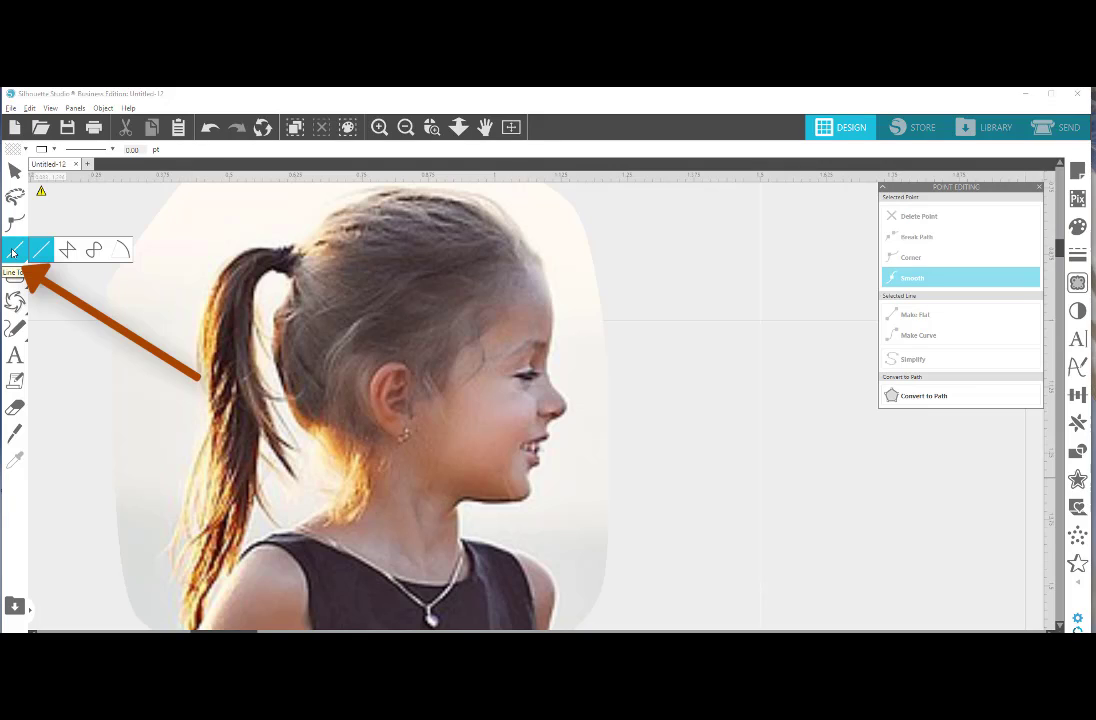
left_click(92, 250)
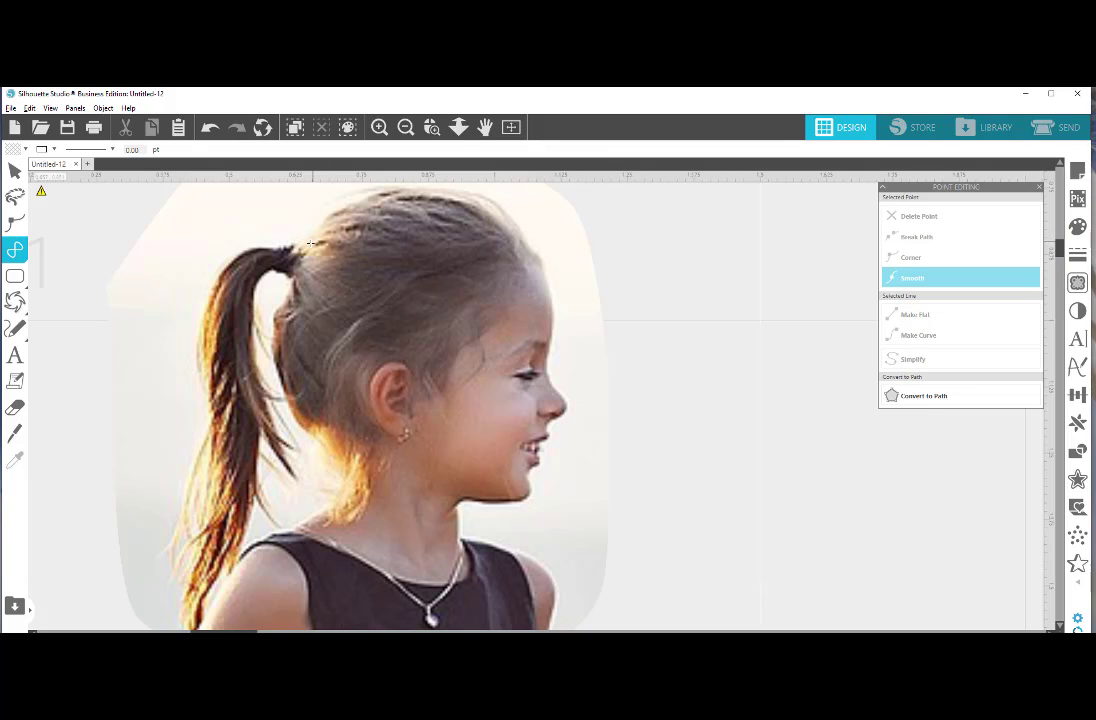
left_click(298, 248)
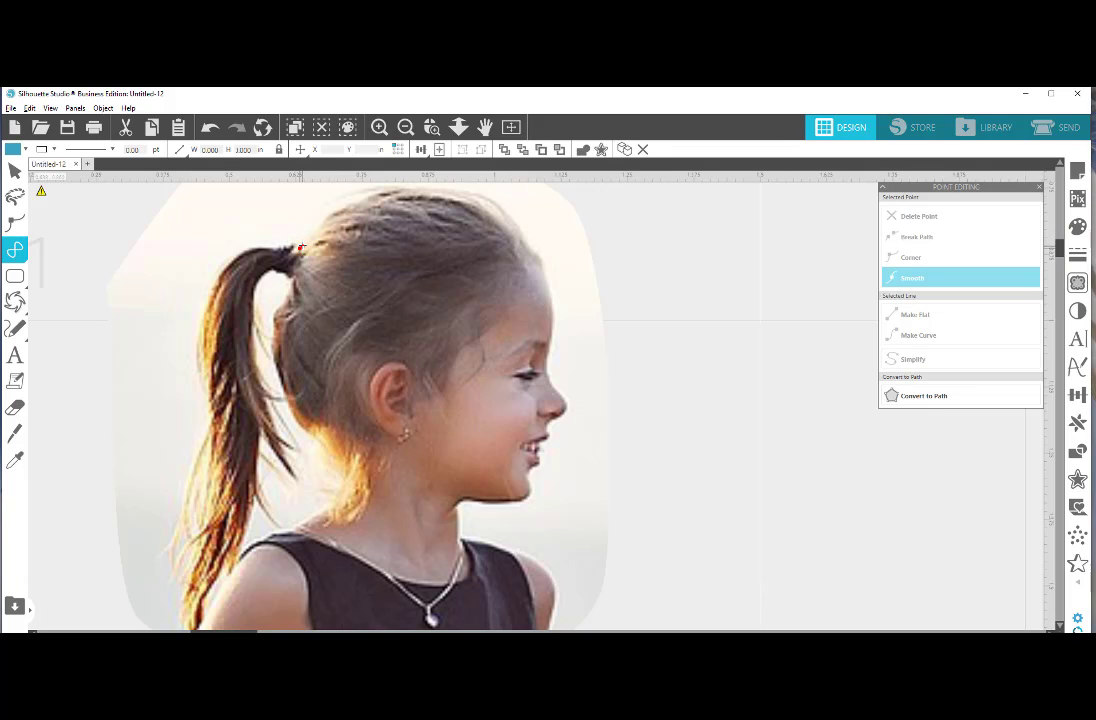
left_click(319, 226)
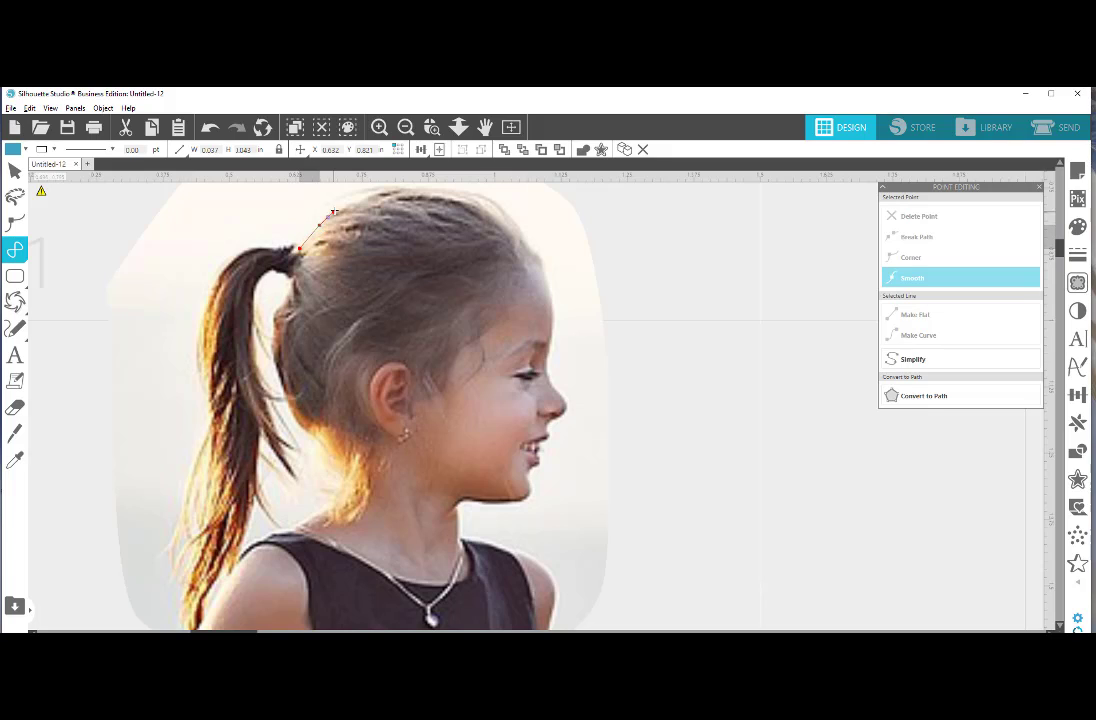
left_click(344, 206)
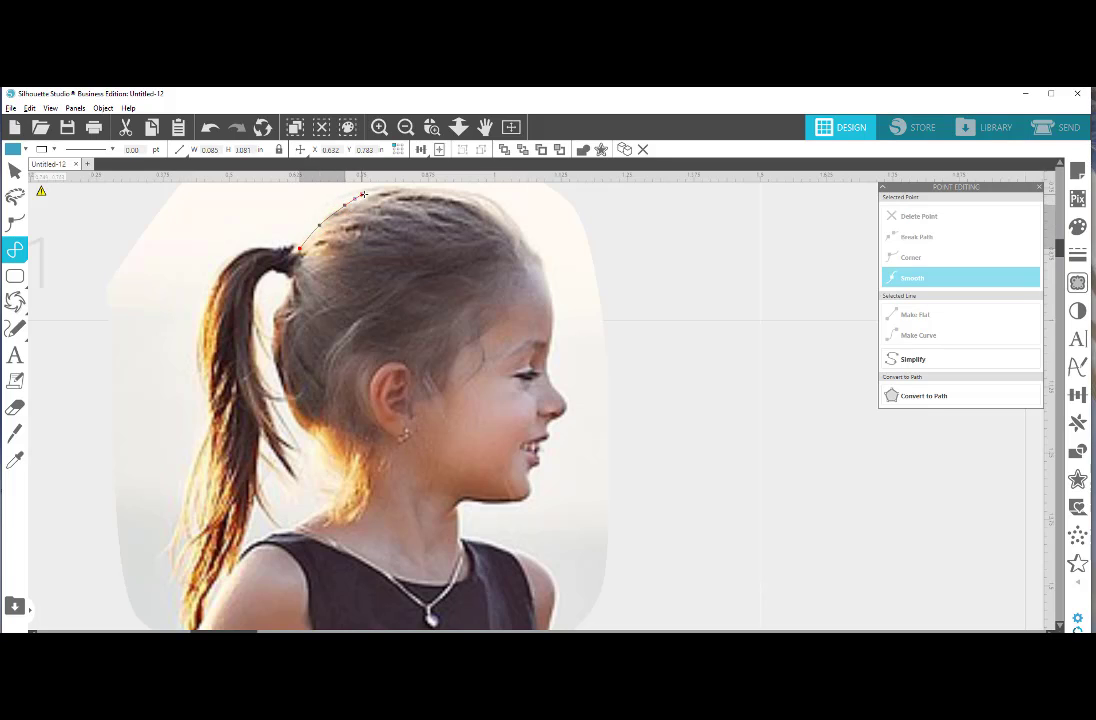
left_click(382, 189)
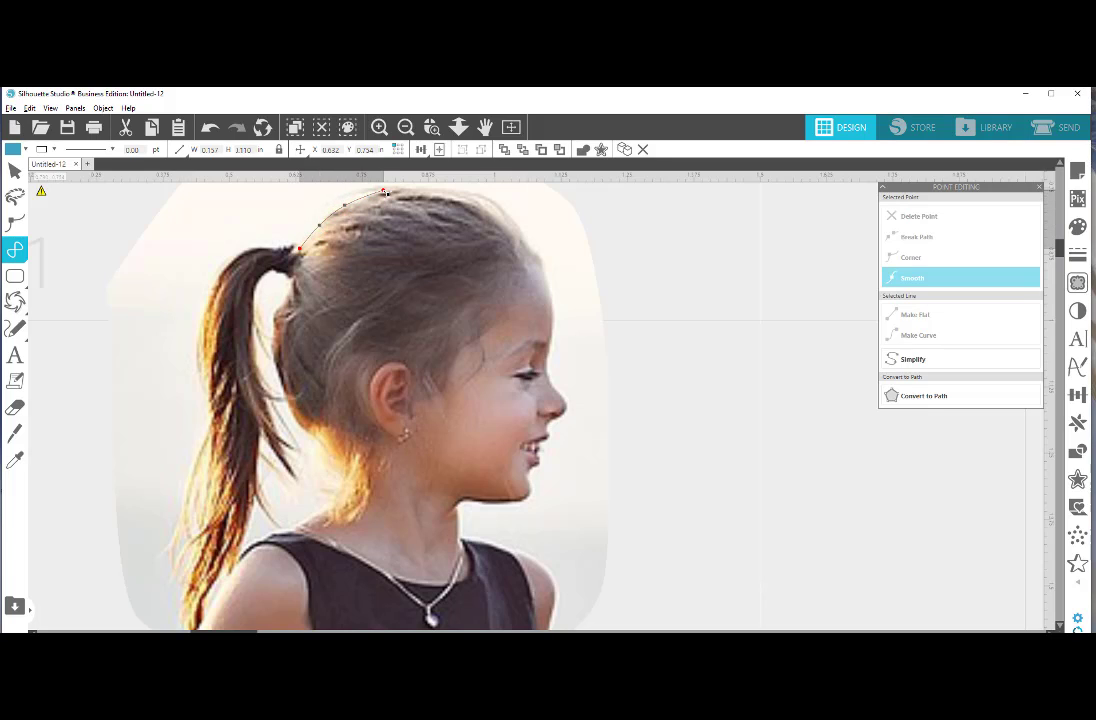
left_click(425, 190)
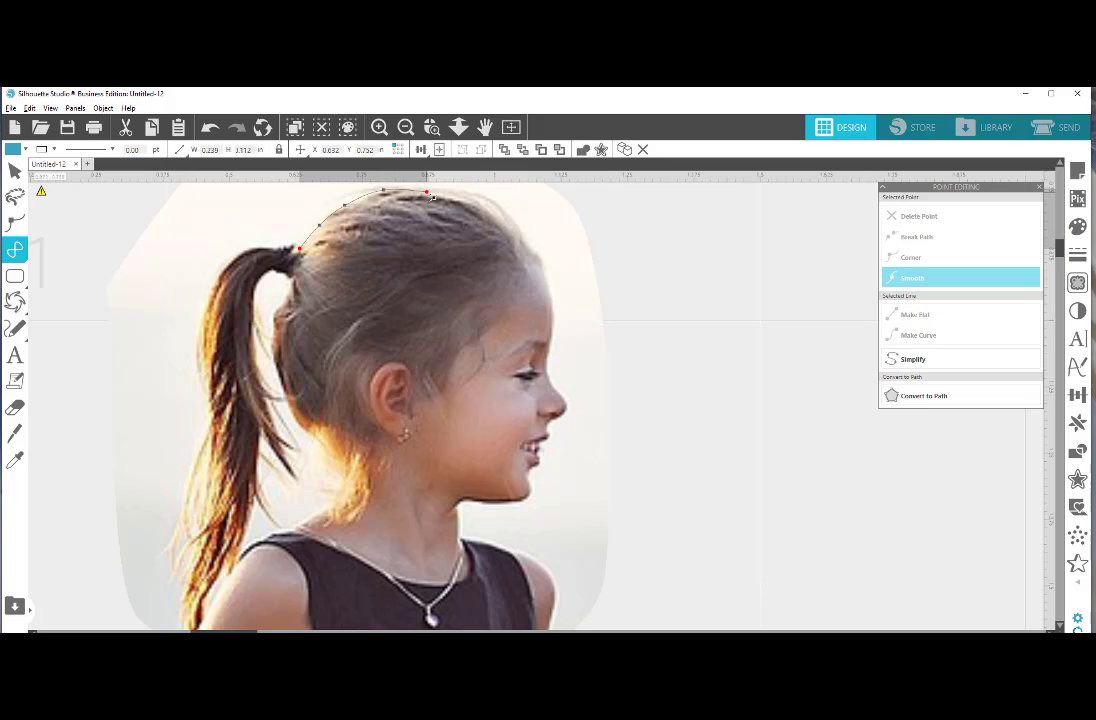
left_click(507, 228)
left_click(535, 248)
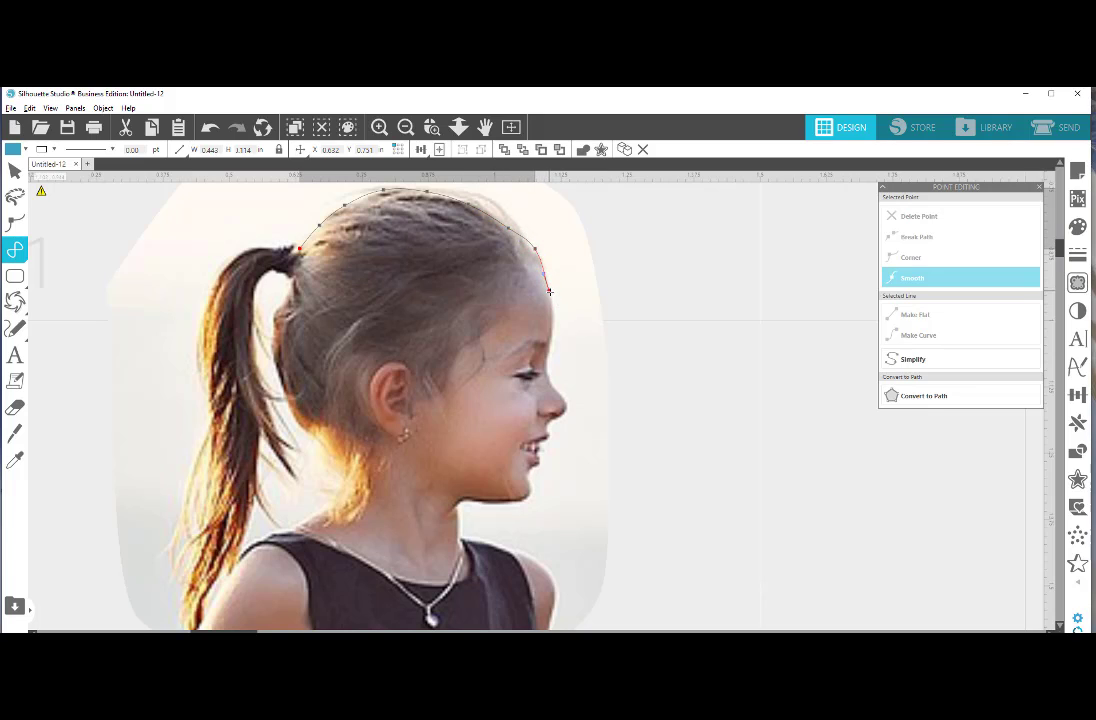
left_click(550, 293)
left_click(557, 324)
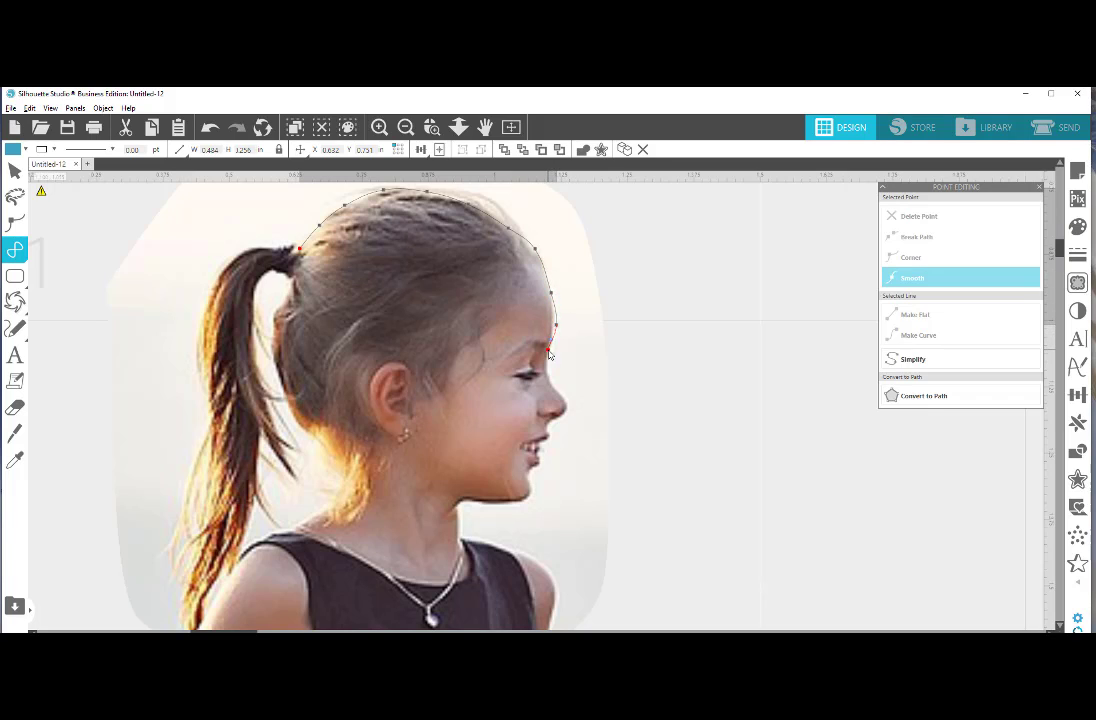
Continue the outline along the bridge of the nose, around its tip and underneath it
left_click(546, 369)
left_click(555, 390)
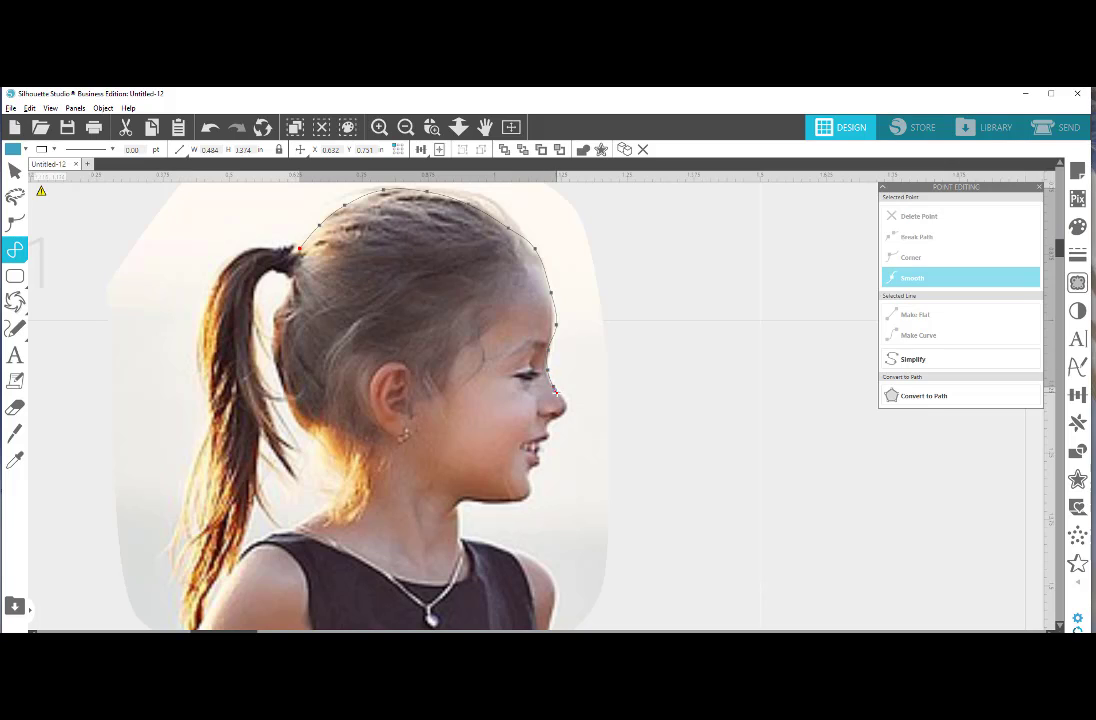
left_click(565, 404)
left_click(567, 410)
left_click(555, 417)
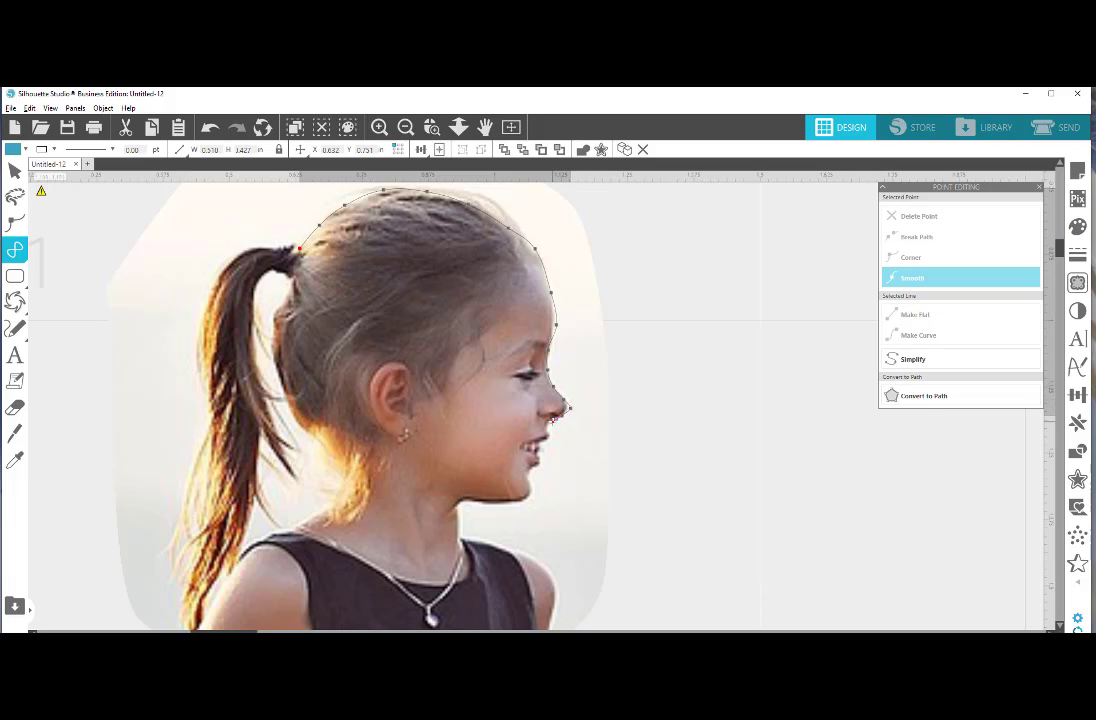
Trace the outline closely around the upper and lower lips
left_click(545, 426)
left_click(547, 432)
left_click(547, 439)
left_click(541, 445)
left_click(540, 452)
left_click(531, 468)
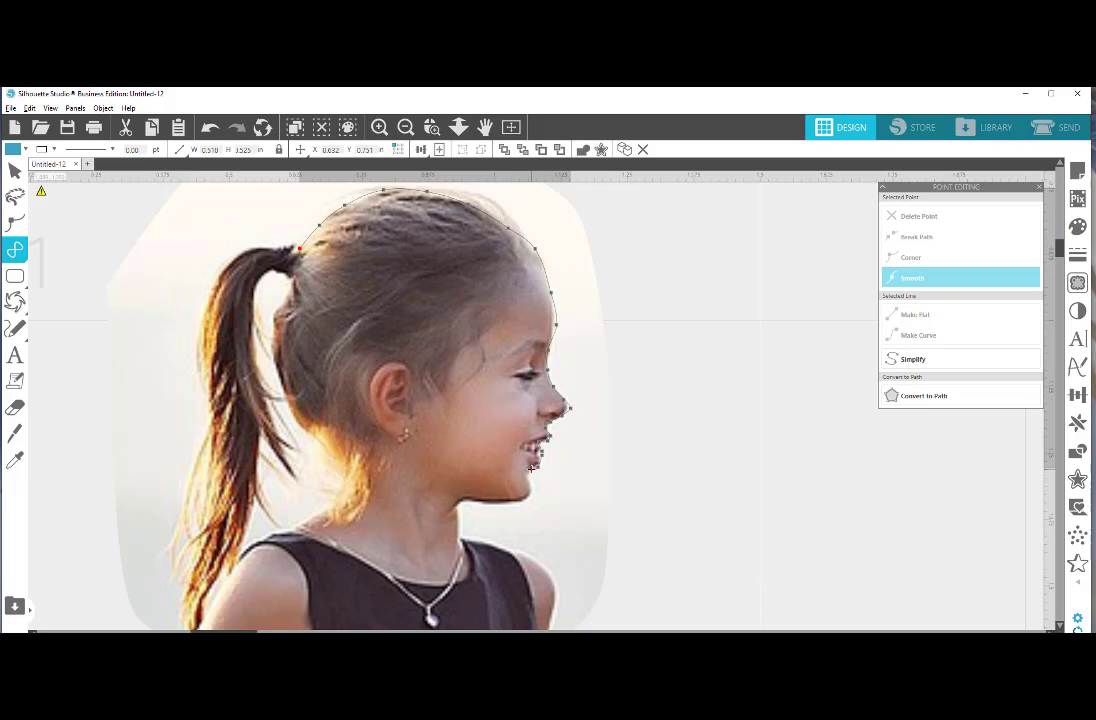
Continue the outline around the chin and back along the underside of the jaw
left_click(531, 473)
left_click(530, 479)
left_click(521, 499)
left_click(500, 501)
left_click(487, 499)
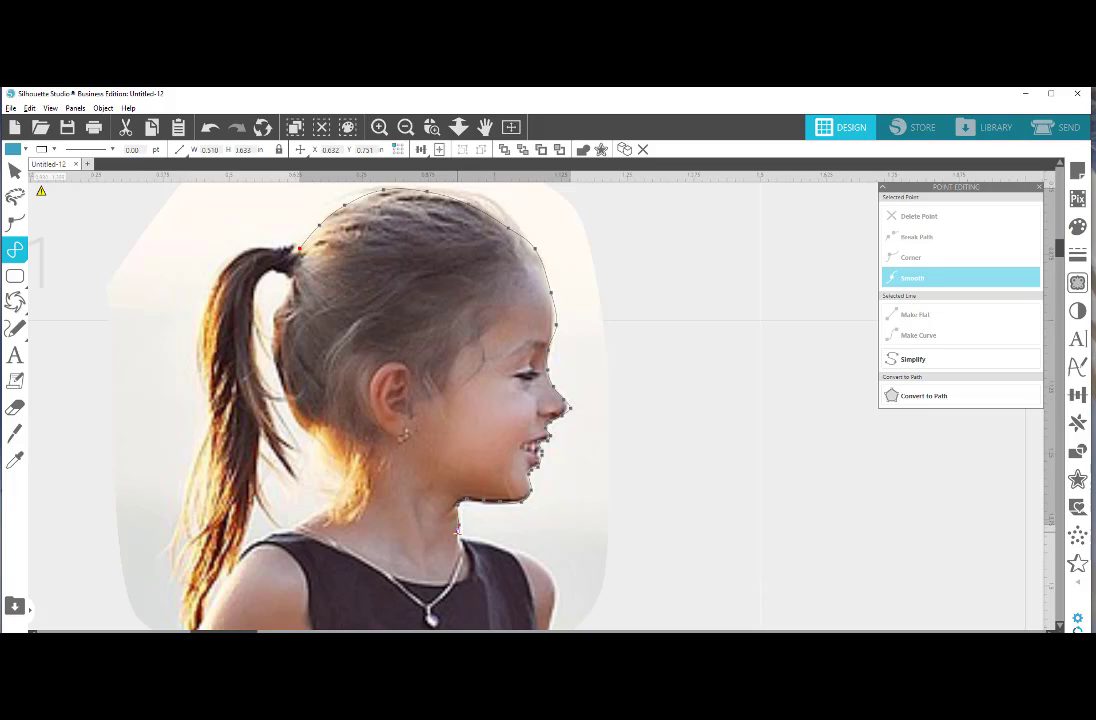
Extend the outline down the front of the neck and across its base to the nape
left_click(461, 543)
left_click(379, 553)
left_click(329, 522)
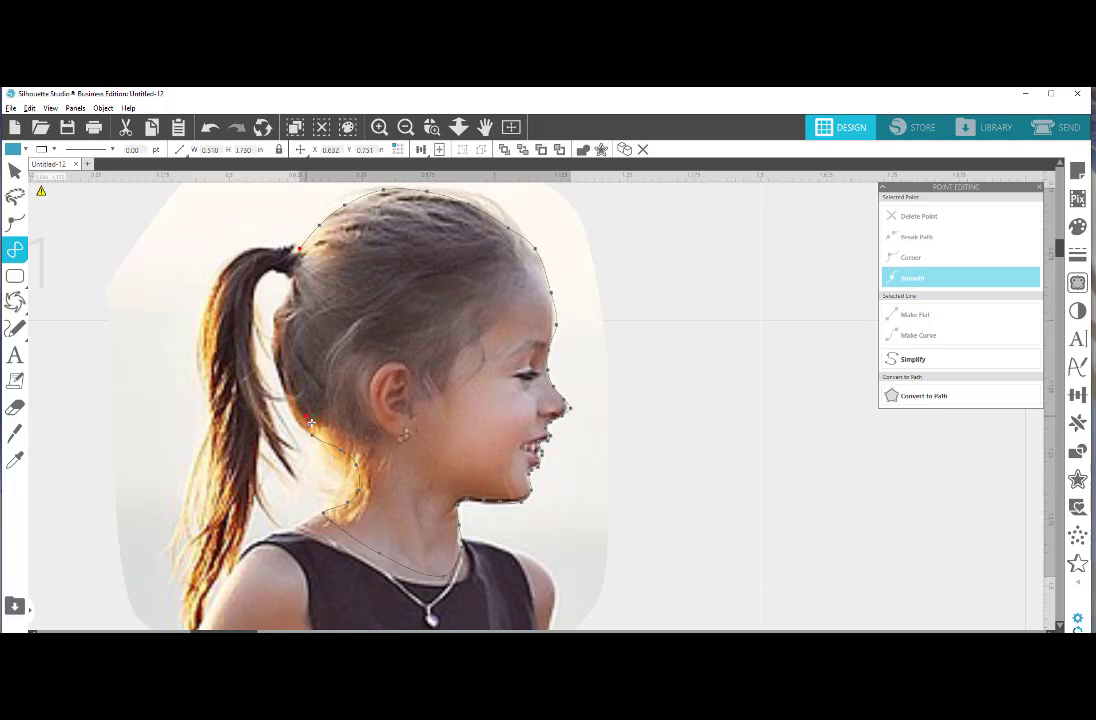
Continue the outline up the back of the head and around the ponytail and its strands, closing the shape at its starting point
left_click_drag(296, 412, 294, 288)
left_click_drag(256, 286, 250, 337)
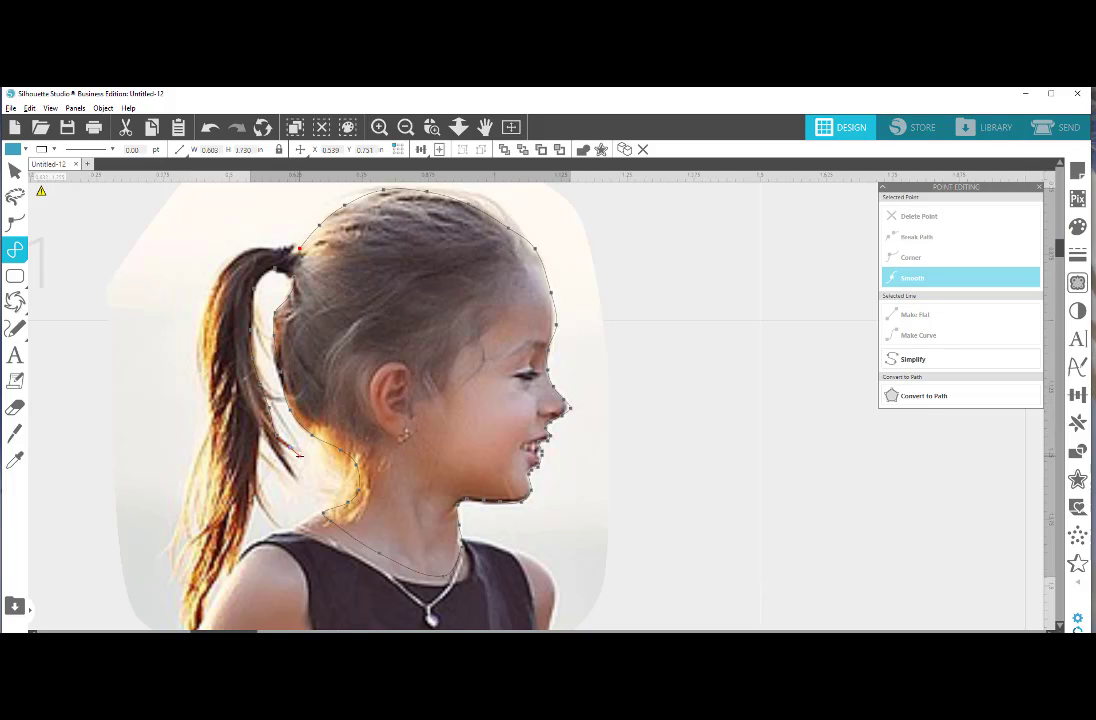
left_click(300, 456)
left_click_drag(257, 497, 193, 622)
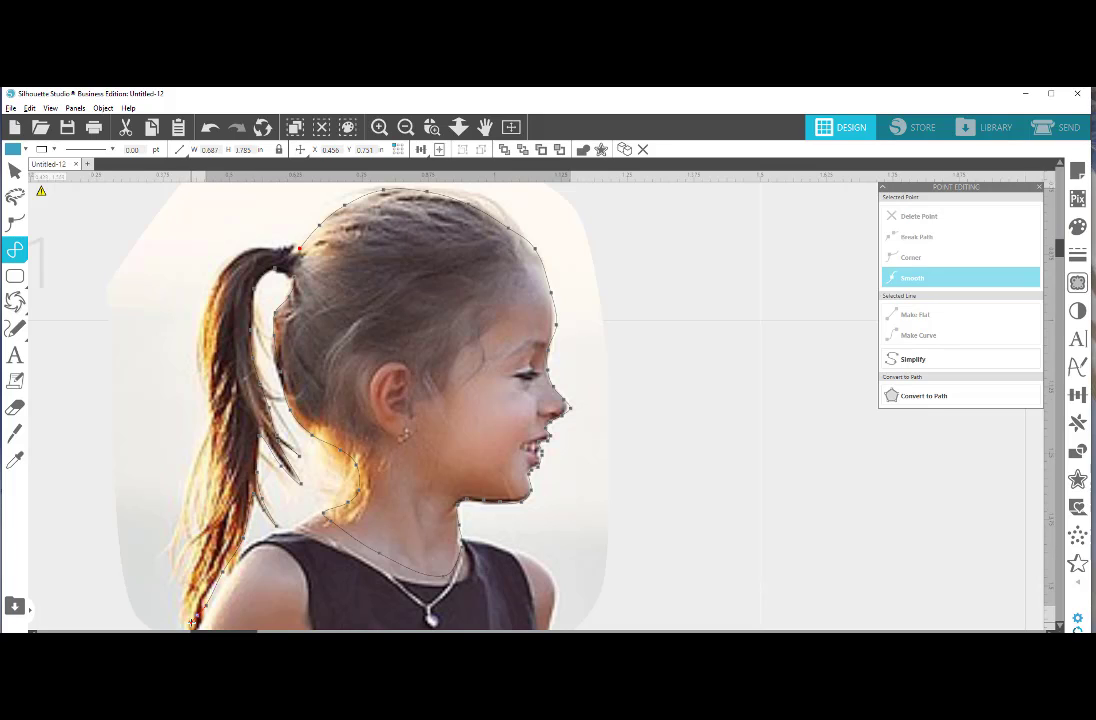
left_click(192, 623)
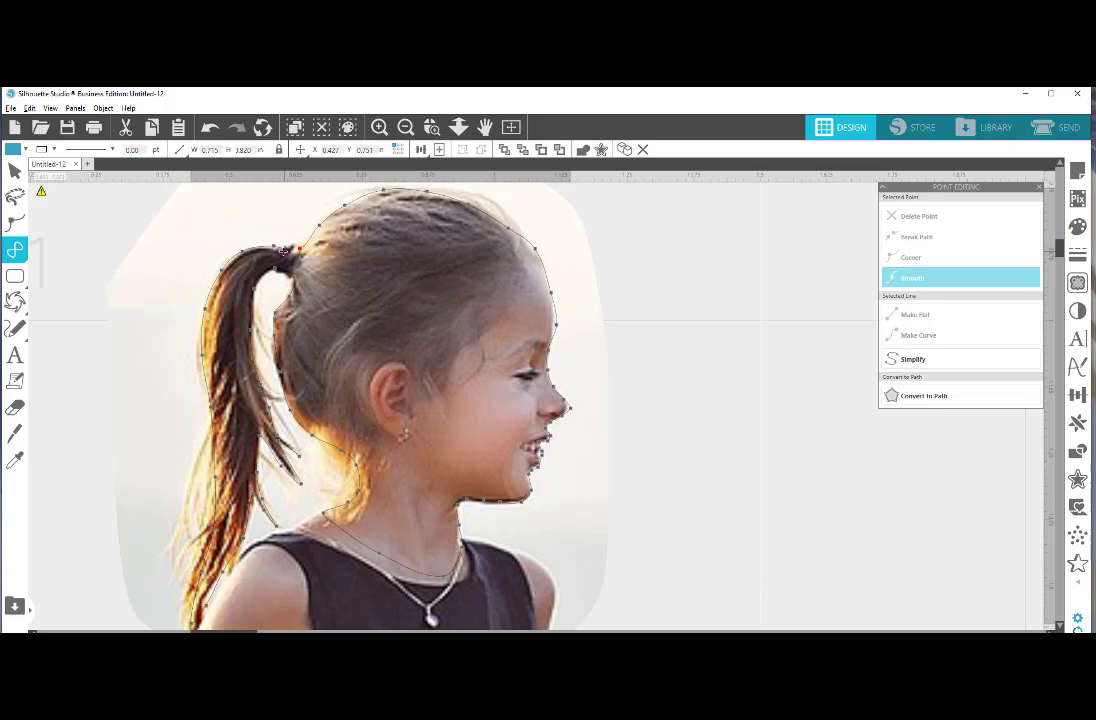
left_click(296, 247)
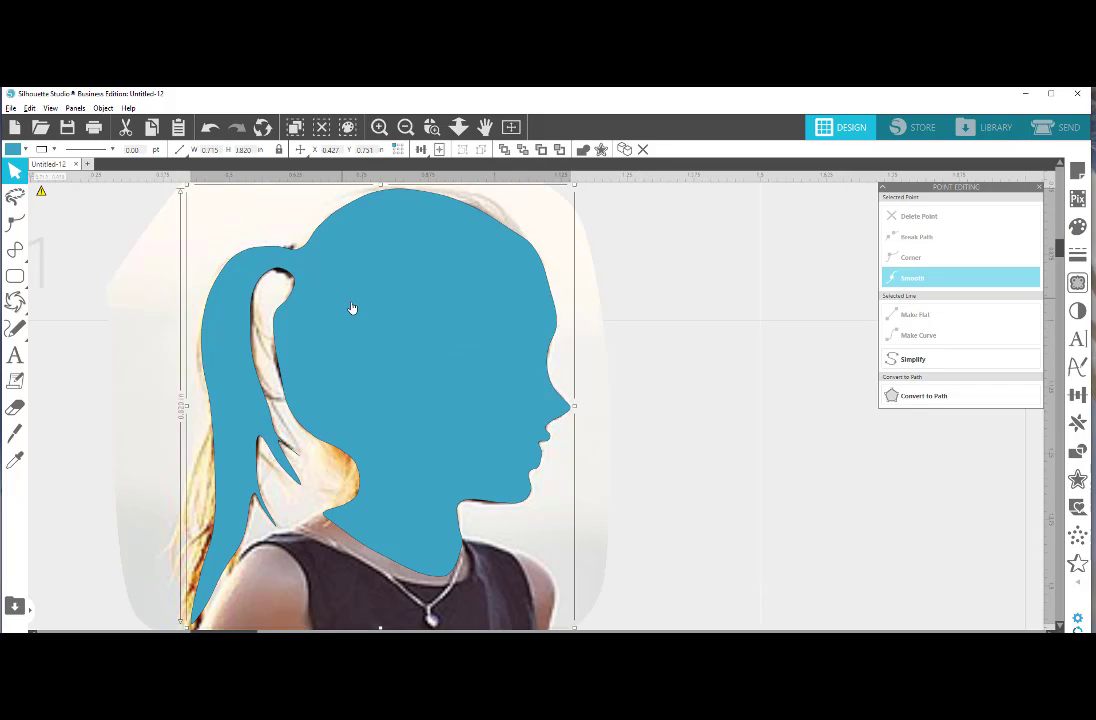
Make the silhouette's fill transparent and open its outline for point editing
left_click(10, 150)
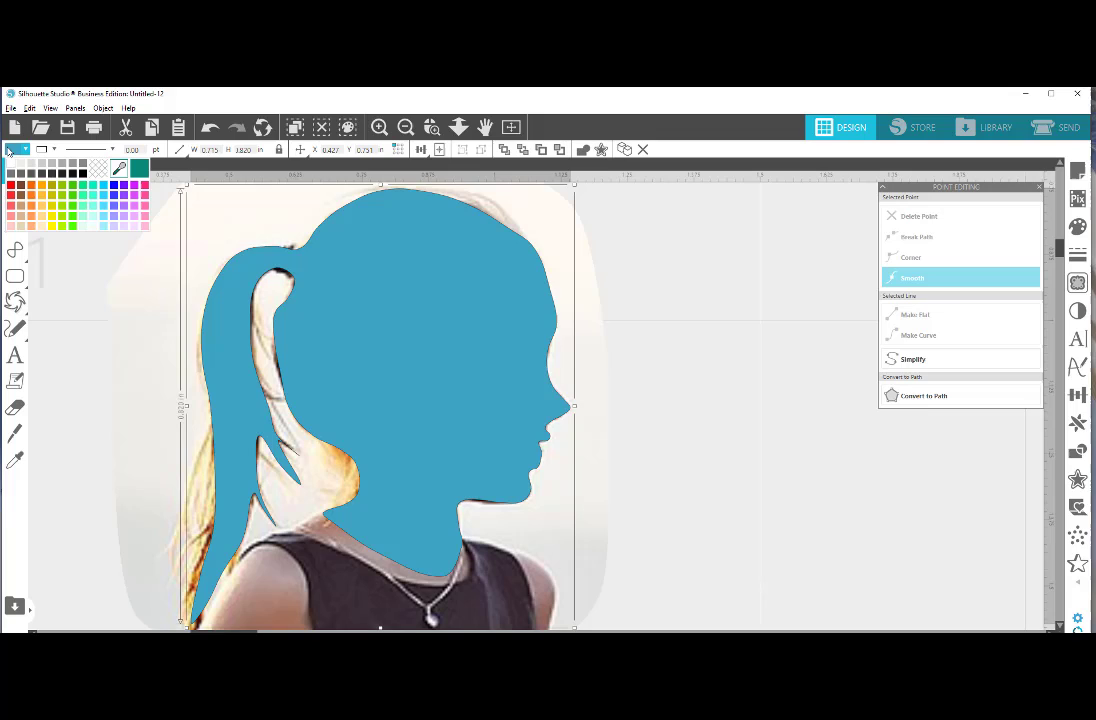
left_click(99, 170)
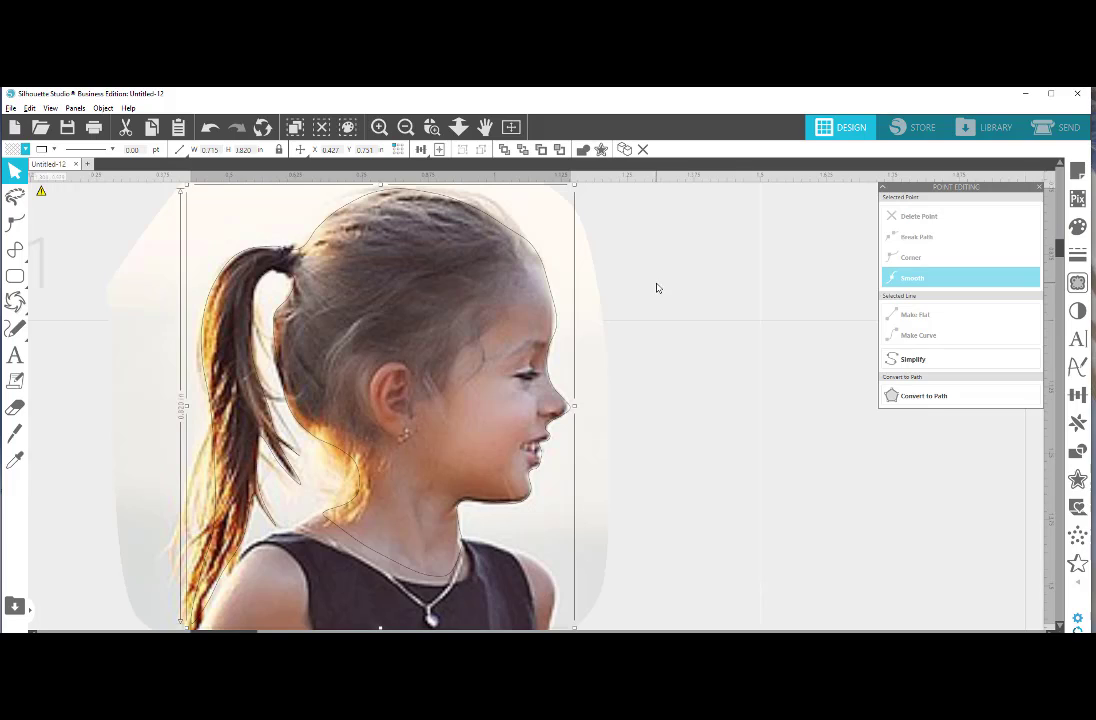
double_click(551, 296)
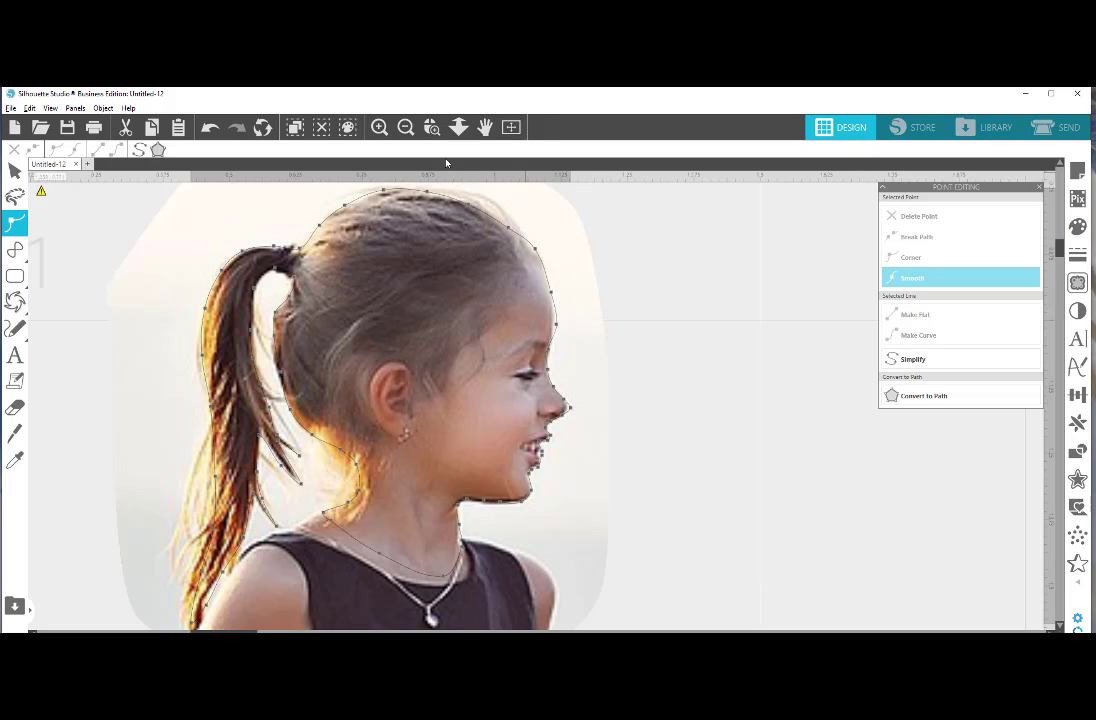
Move the outline's points on the forehead, nose bridge and nose tip in against the profile edge
left_click(431, 128)
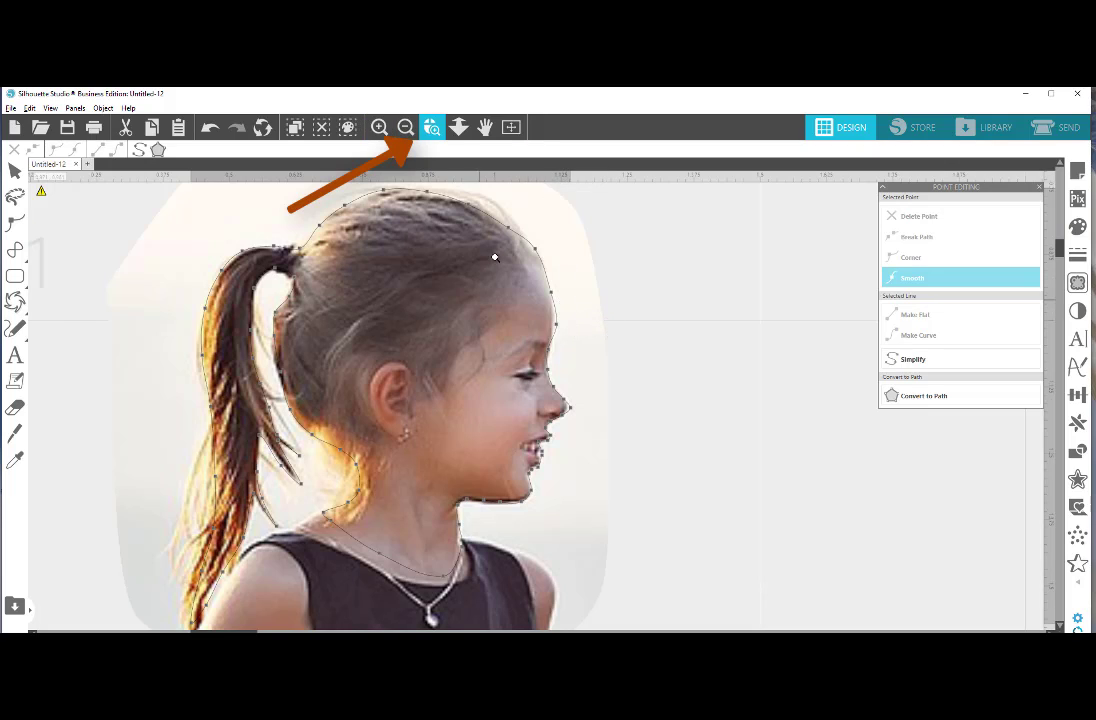
left_click_drag(493, 243, 611, 514)
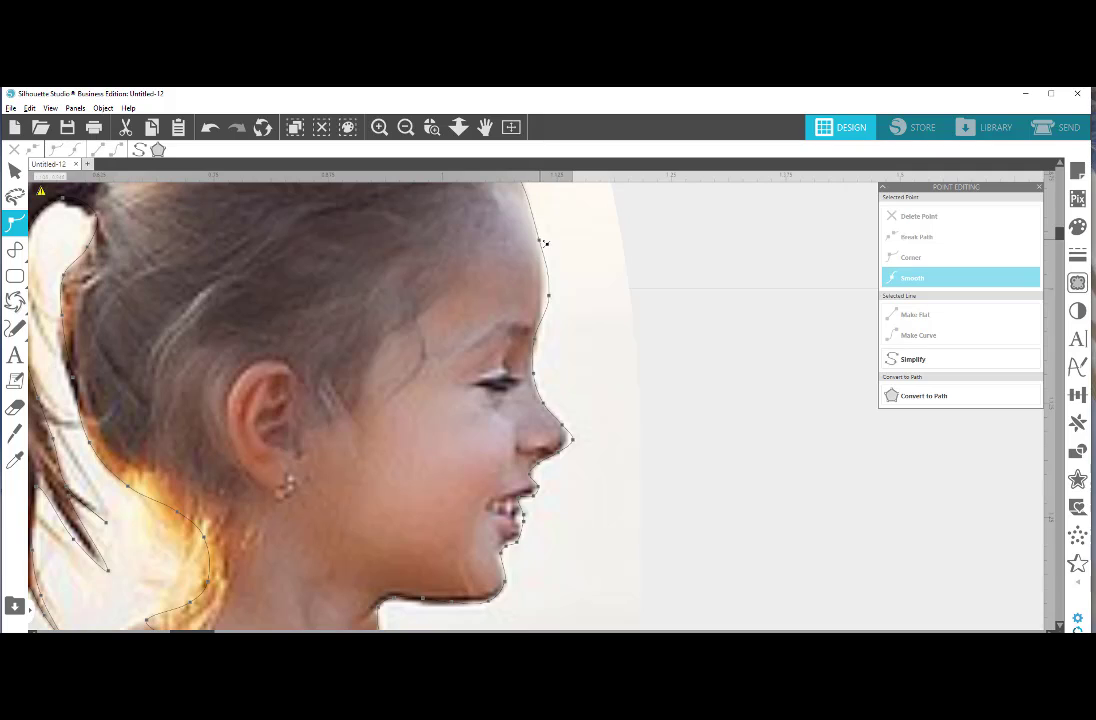
left_click(540, 244)
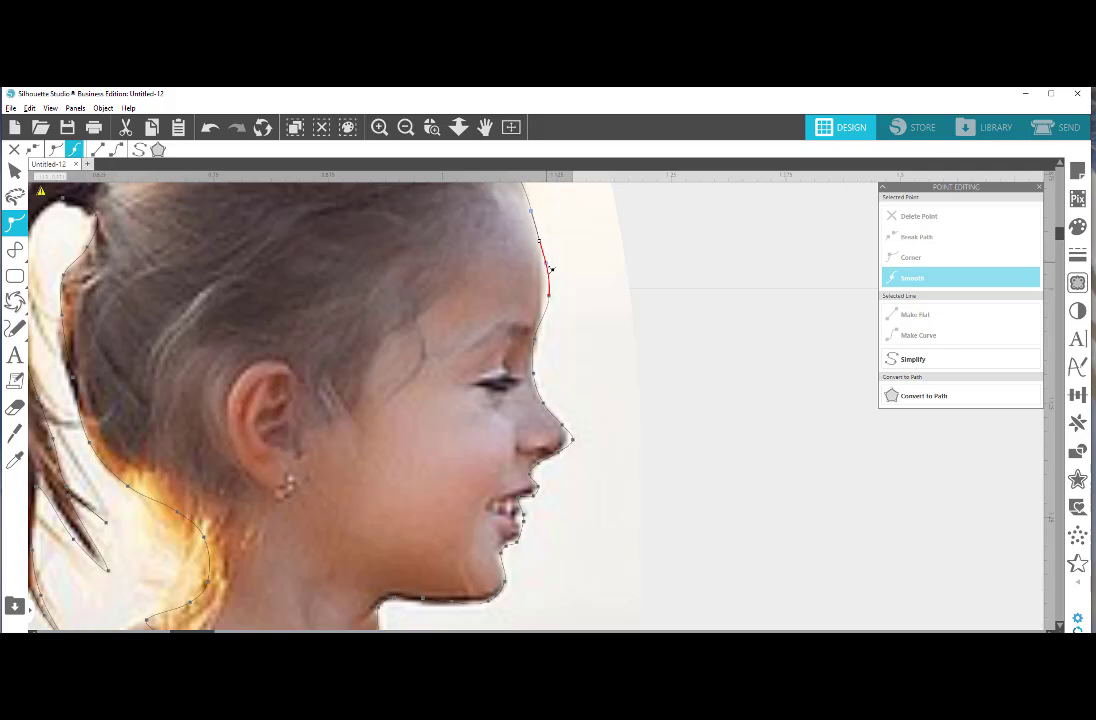
left_click(538, 243)
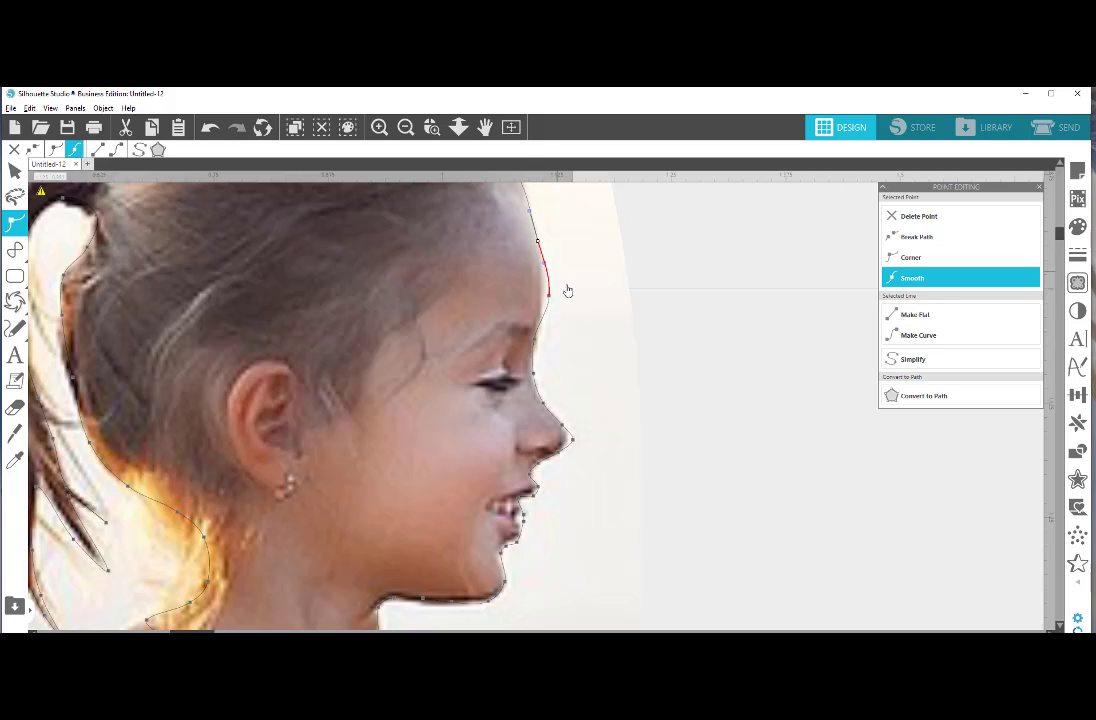
left_click(545, 297)
left_click_drag(545, 295, 540, 295)
left_click(535, 376)
left_click_drag(570, 436, 567, 445)
Fine-tune the outline's points beneath the nose, at the upper lip and under the chin
left_click(537, 465)
left_click(530, 474)
left_click(535, 496)
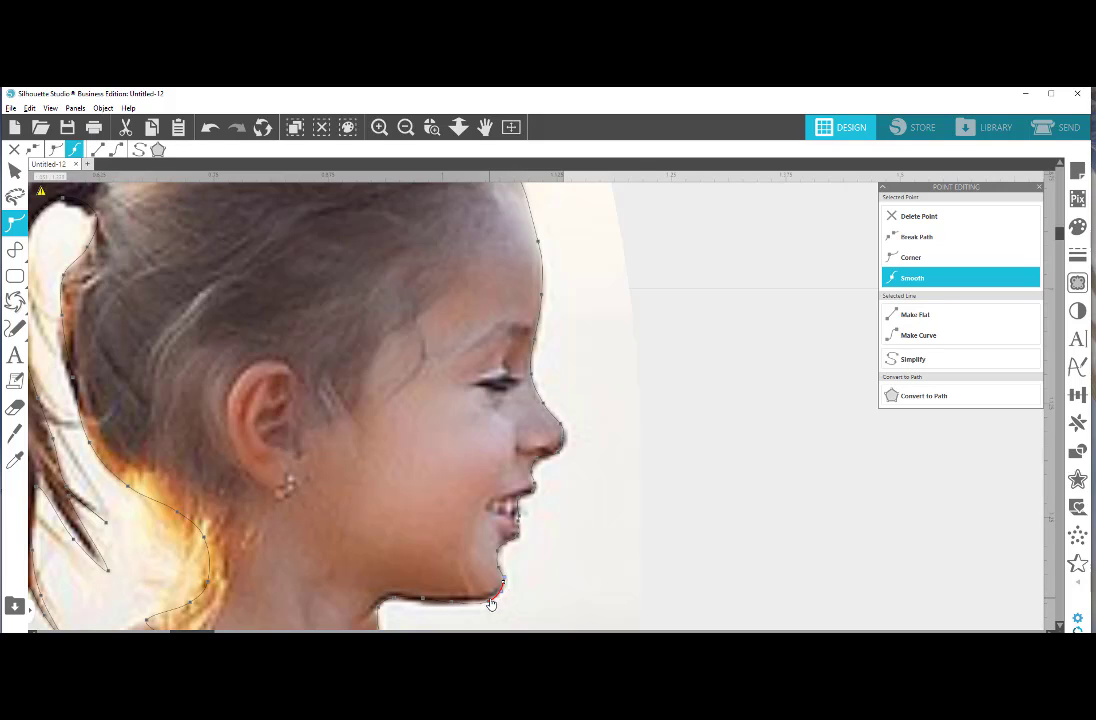
left_click_drag(491, 603, 488, 602)
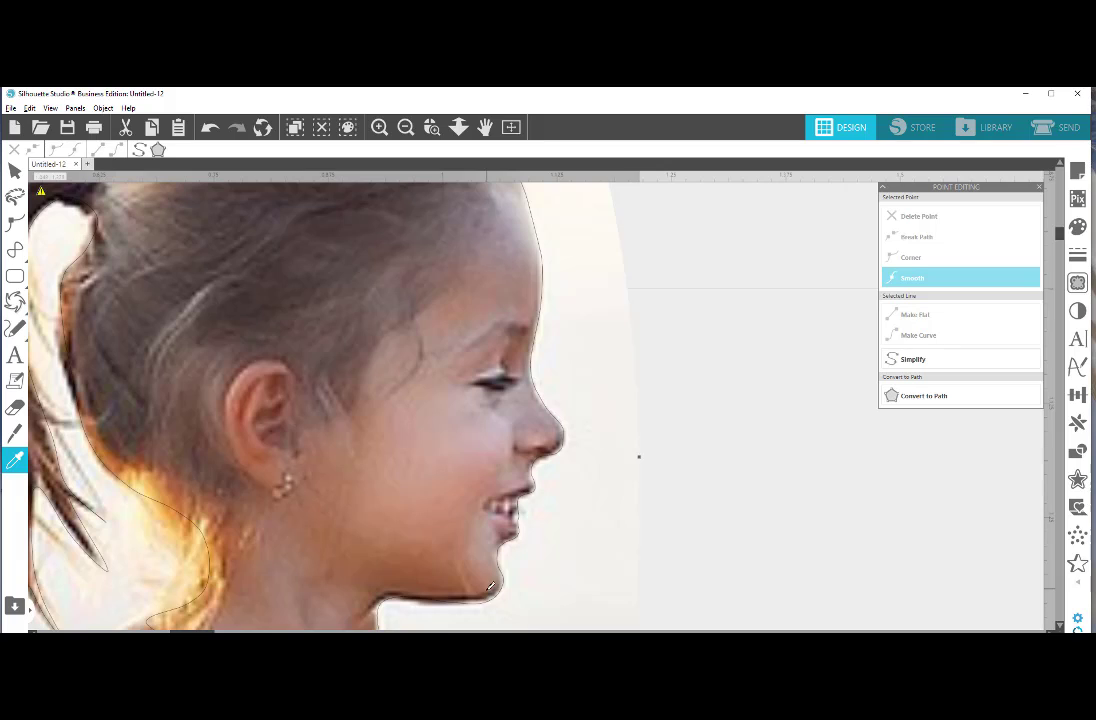
key("ctrl+z")
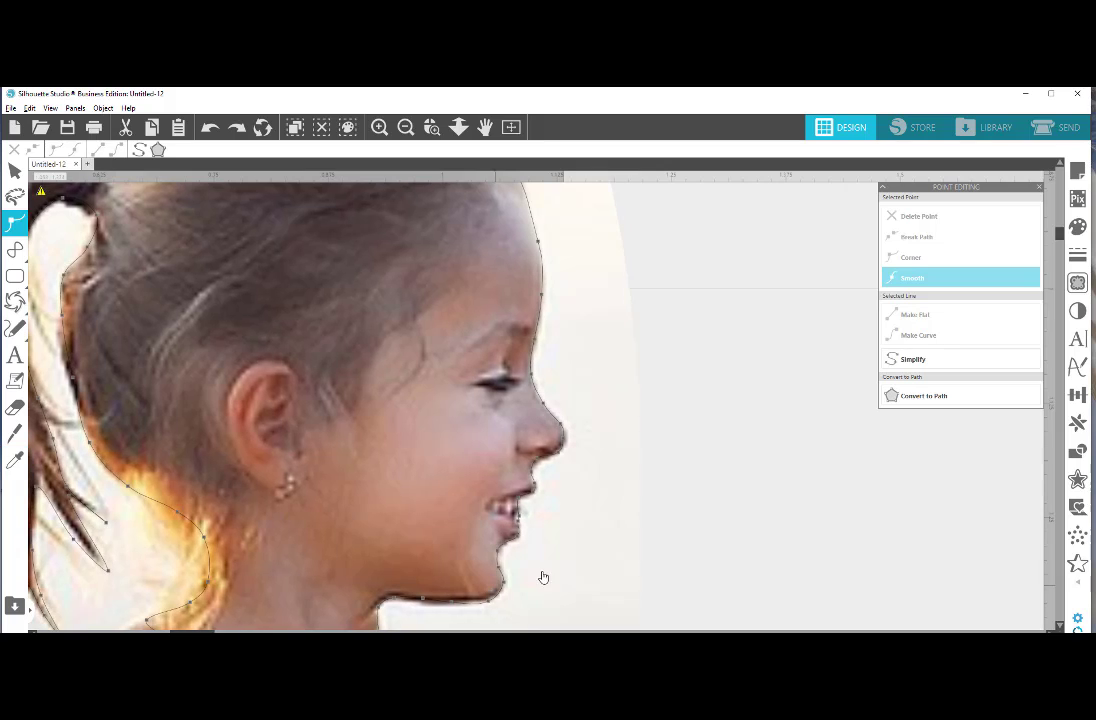
left_click(487, 602)
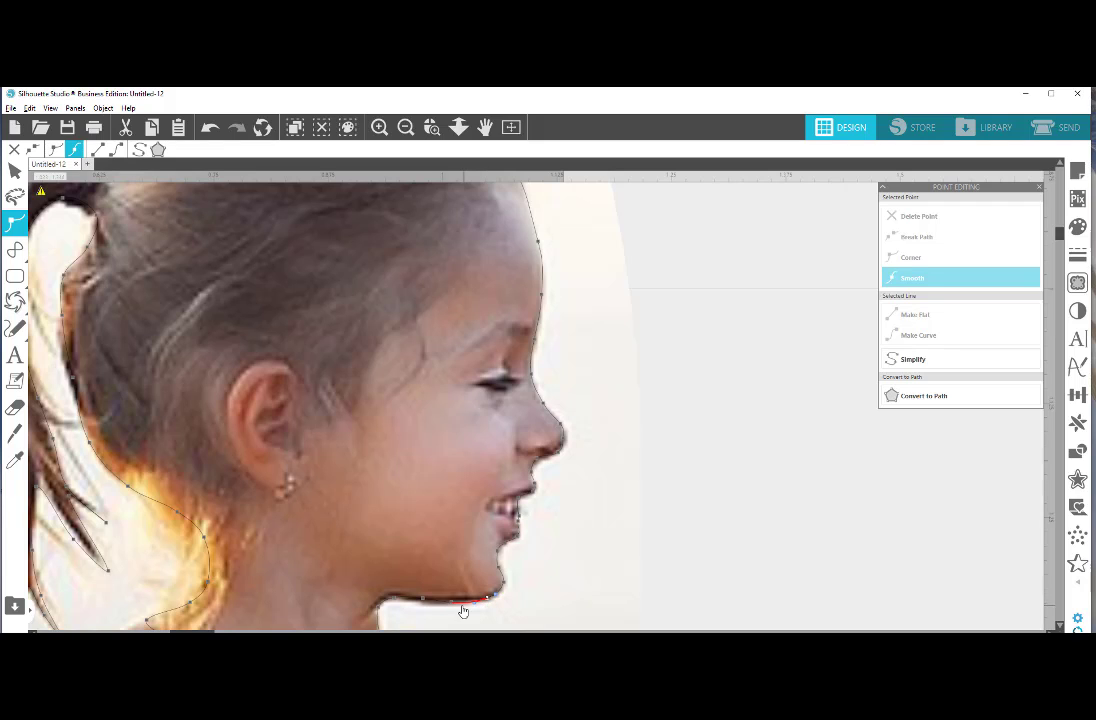
Tighten the points at the jaw-to-neck corner and down the front of the neck
scroll(605, 514, "down", 1)
scroll(605, 514, "down", 4)
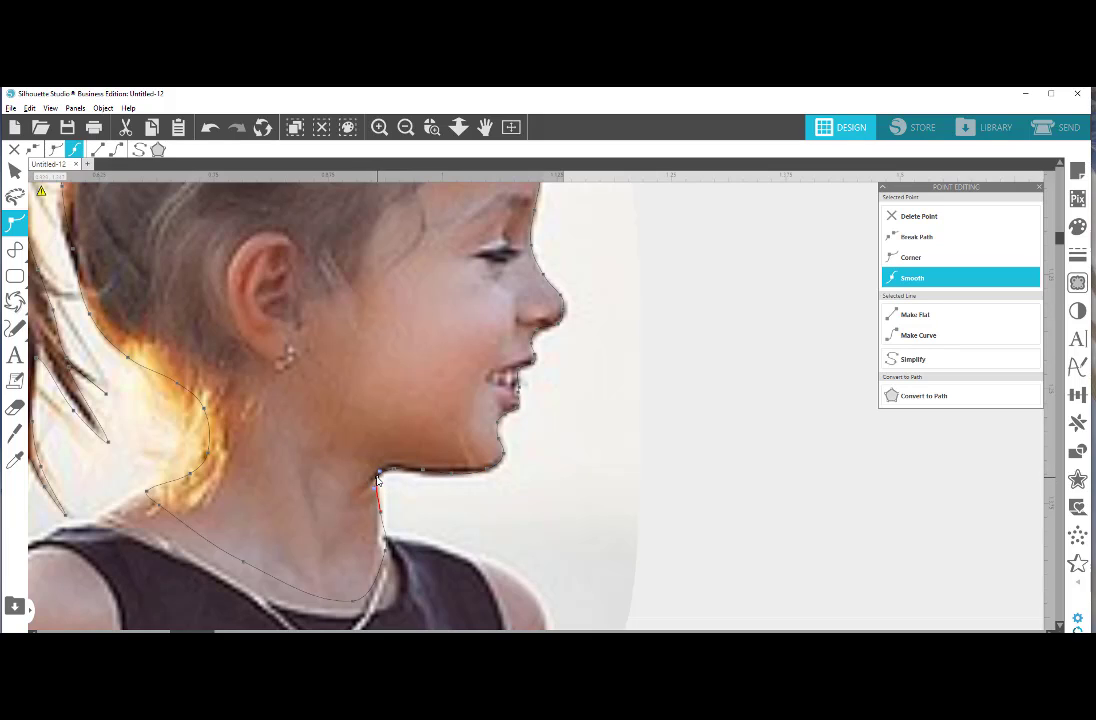
left_click_drag(377, 478, 375, 477)
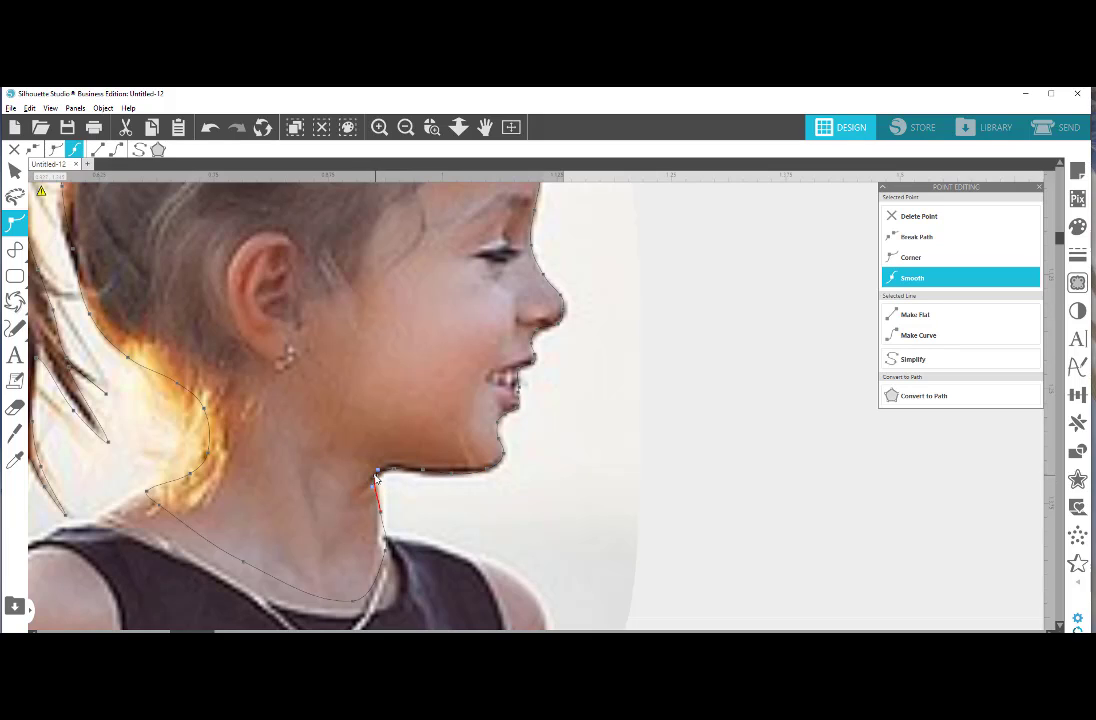
left_click(378, 512)
left_click_drag(385, 555, 380, 558)
Pull the outline inward at the nape and adjust the points along the hairline just above it
left_click_drag(207, 410, 232, 387)
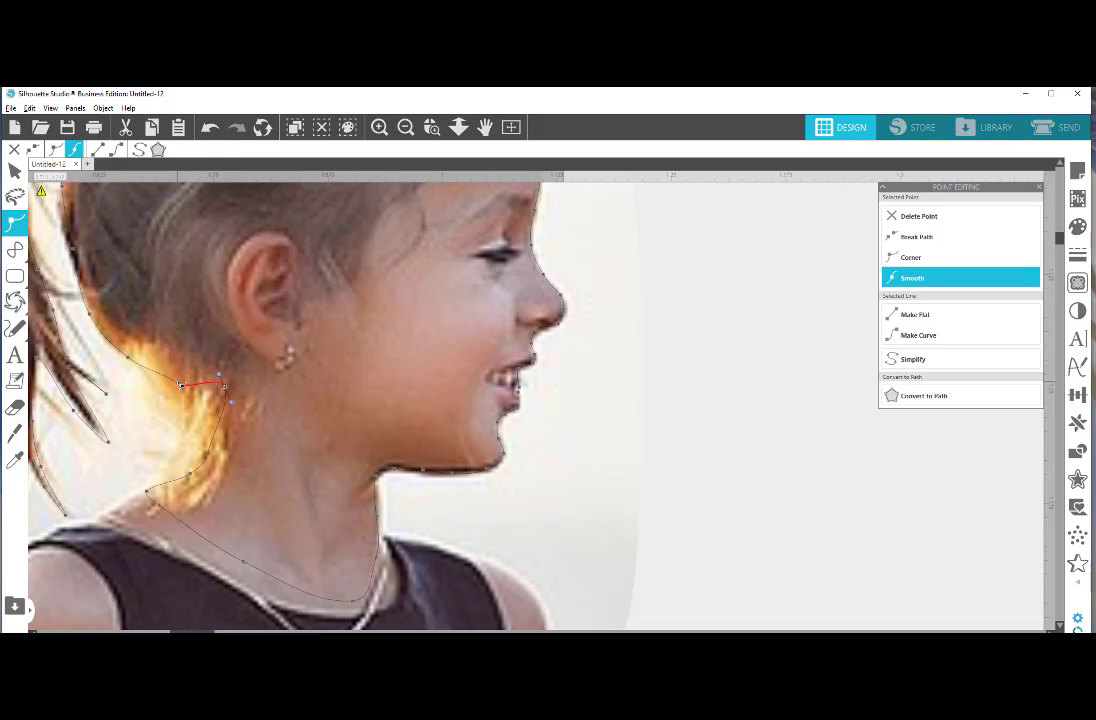
left_click(180, 385)
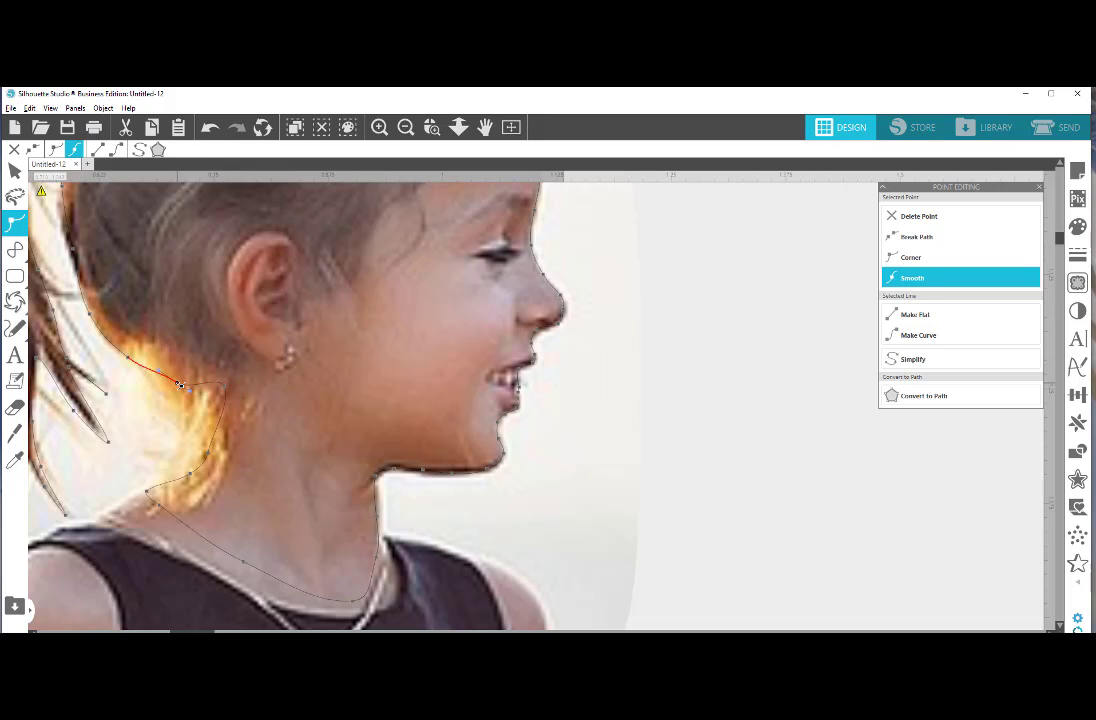
left_click(129, 355)
left_click_drag(129, 352, 131, 349)
Adjust the outline's points up the back of the head toward the ponytail base
scroll(700, 364, "up", 3)
scroll(720, 368, "up", 4)
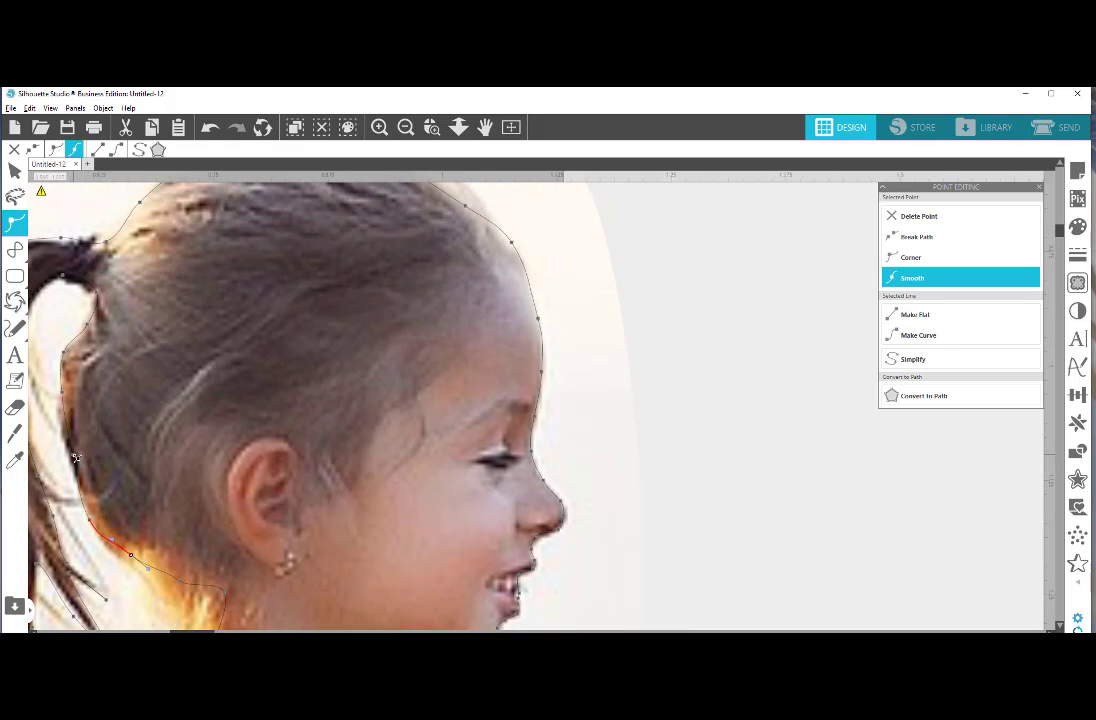
left_click(68, 461)
left_click(67, 357)
Reshape the outline around the loose strands on the ponytail's inner side, undoing the last stray change
scroll(70, 357, "left", 6)
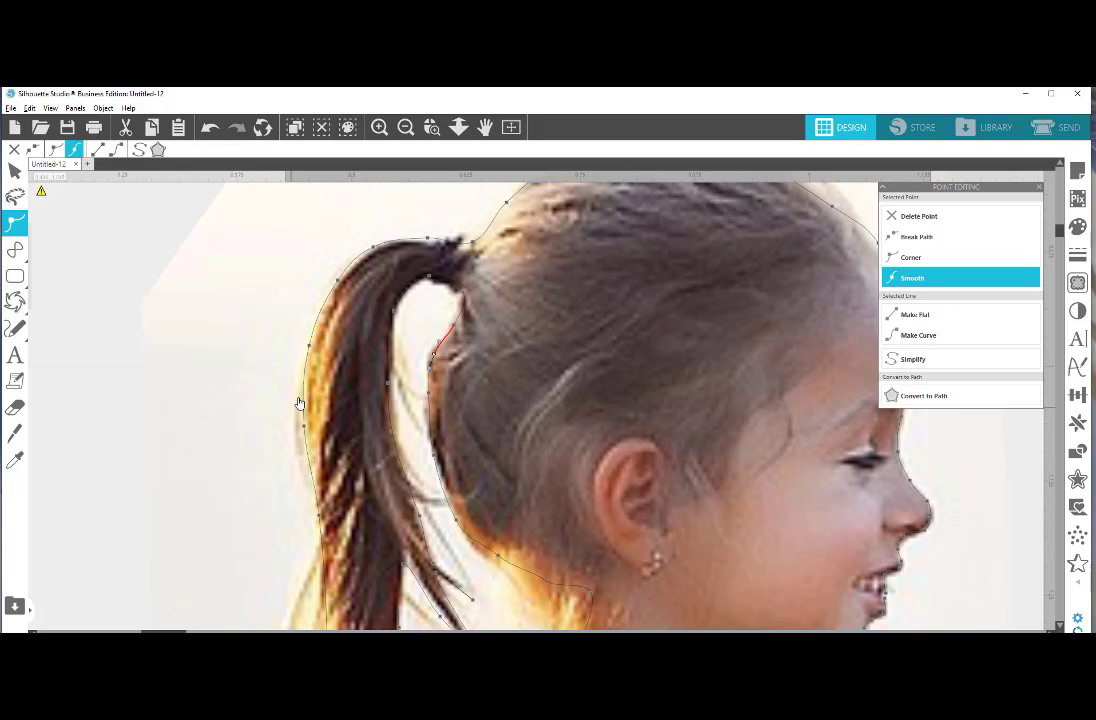
scroll(479, 462, "down", 5)
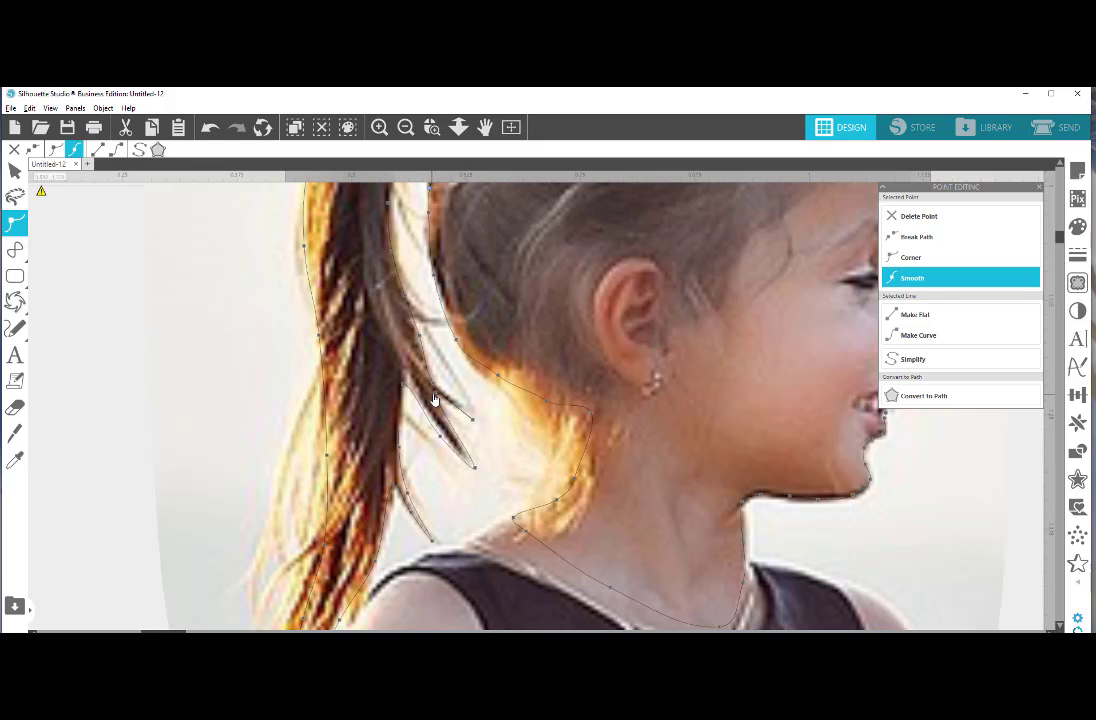
left_click_drag(438, 397, 430, 397)
mouse_move(433, 385)
left_mouse_down()
mouse_move(435, 362)
mouse_move(438, 380)
left_mouse_up()
left_click(399, 384)
left_click_drag(409, 381, 406, 375)
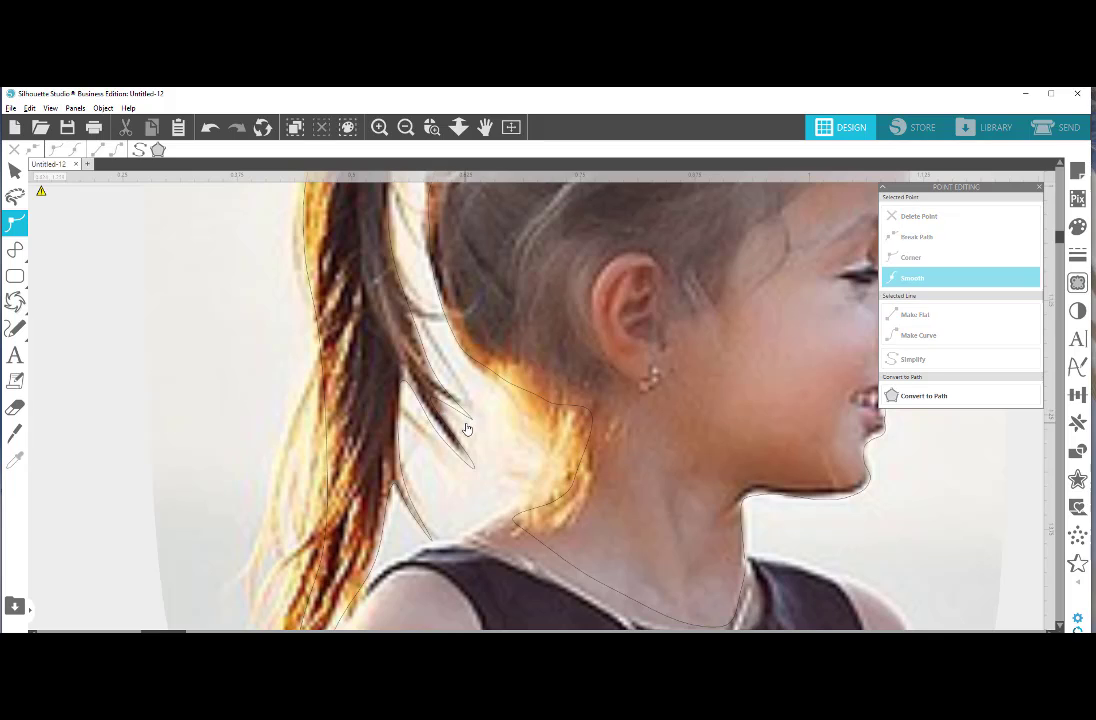
key("ctrl+z")
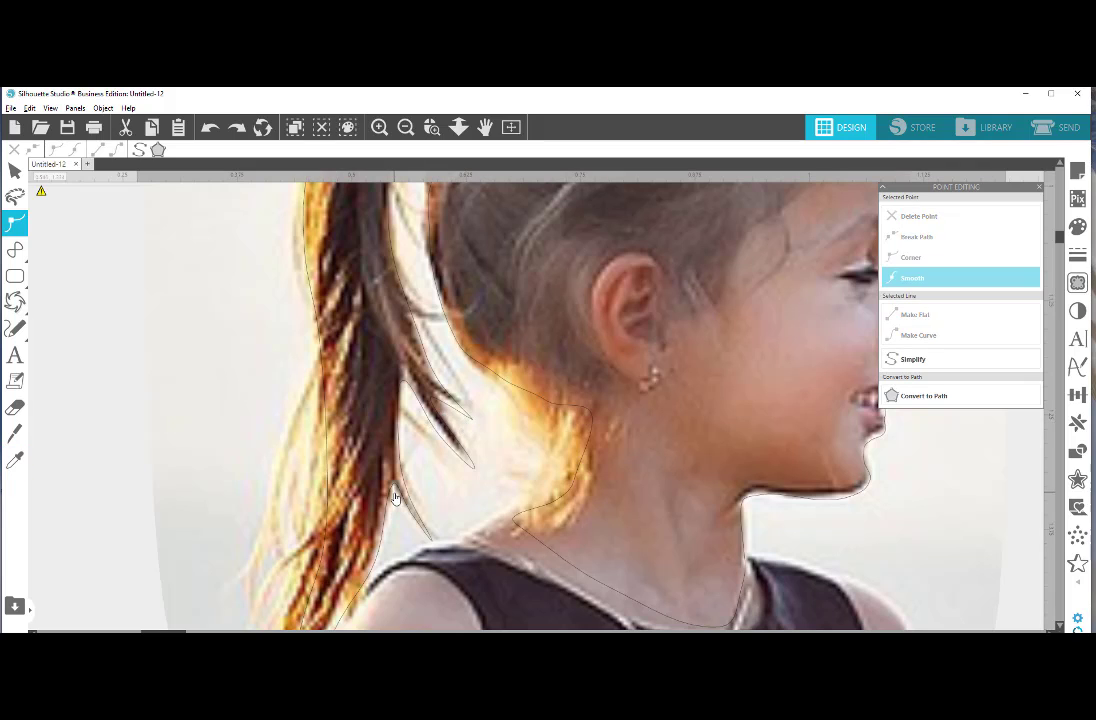
Adjust the outline's inner edge near the tip of the ponytail above the shoulder
scroll(408, 500, "down", 4)
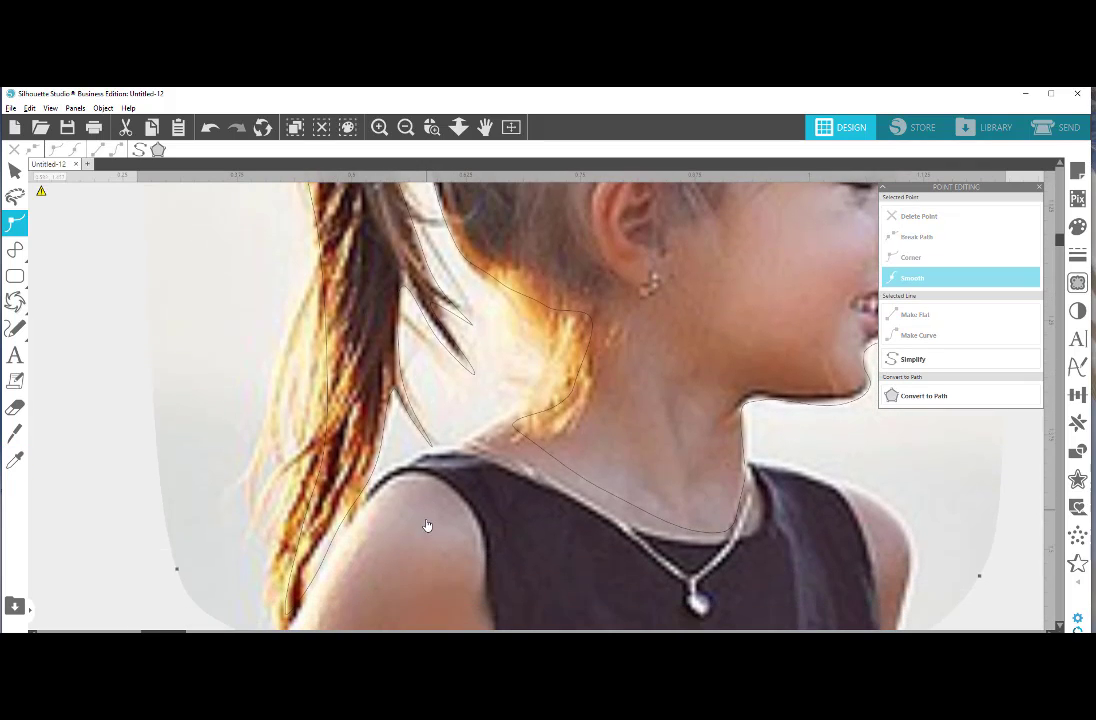
scroll(408, 536, "down", 1)
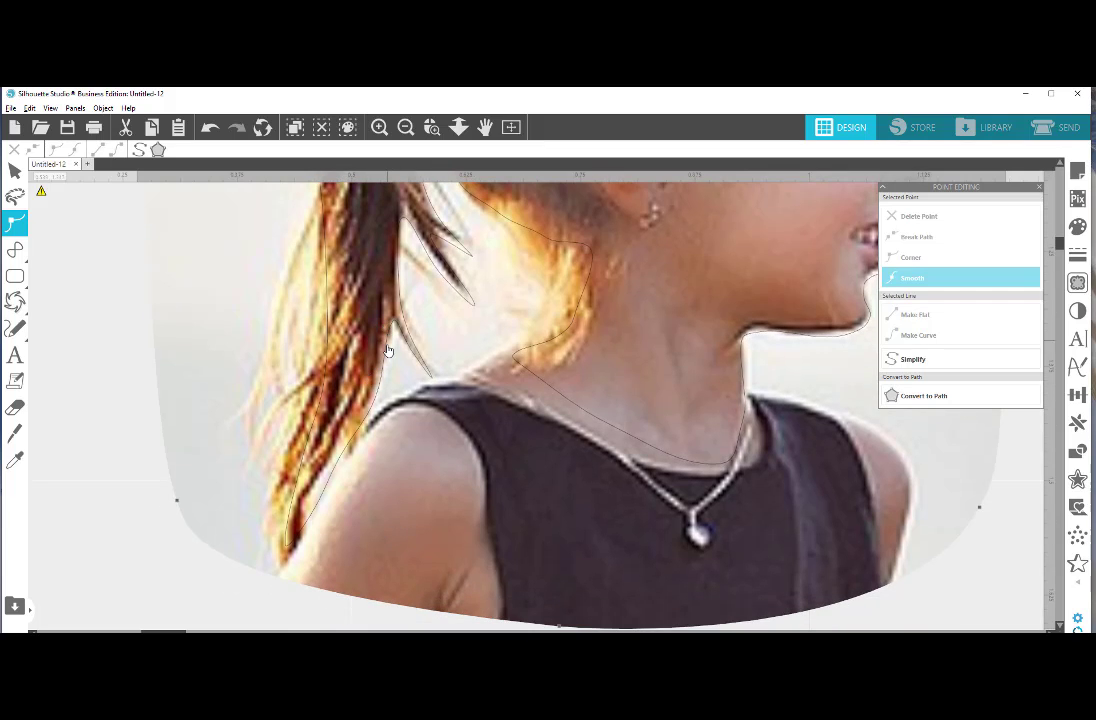
left_click(327, 485)
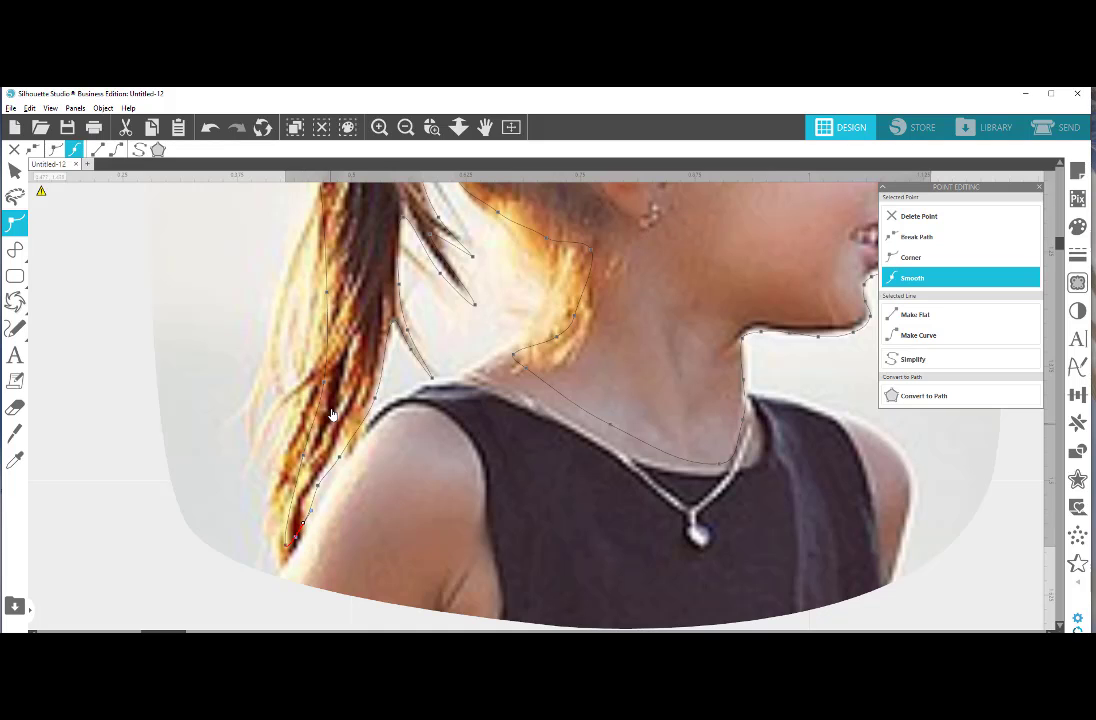
Fit the outline's point under the hair tie to the inner curve of the ponytail
scroll(349, 373, "up", 5)
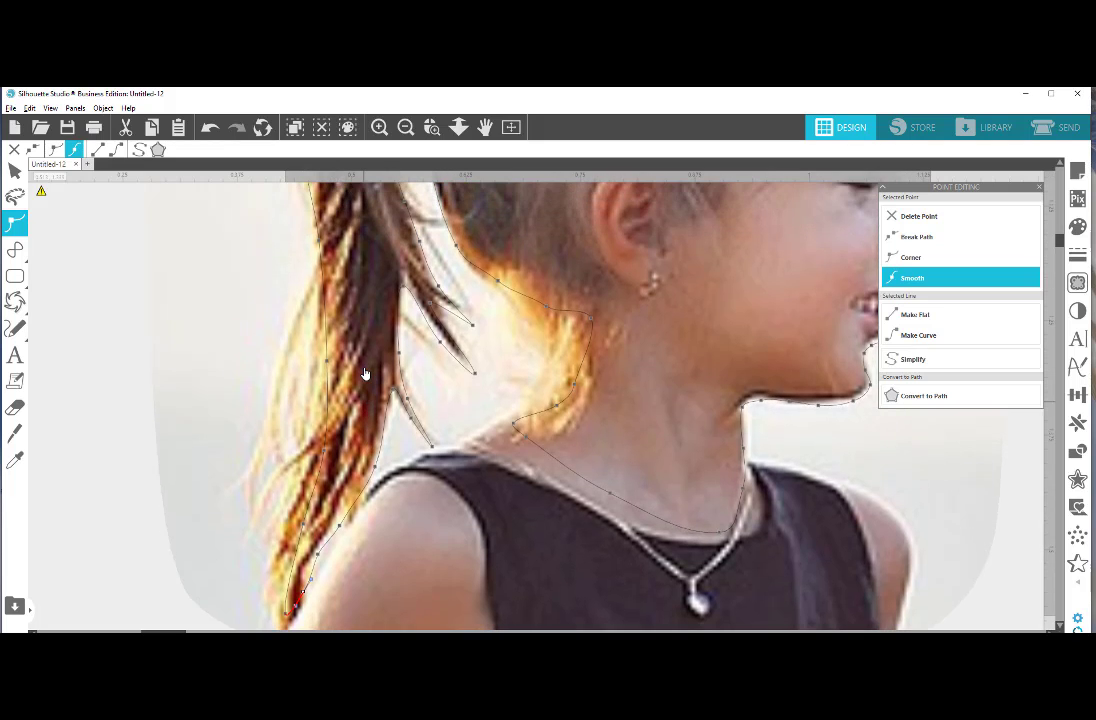
scroll(371, 376, "up", 8)
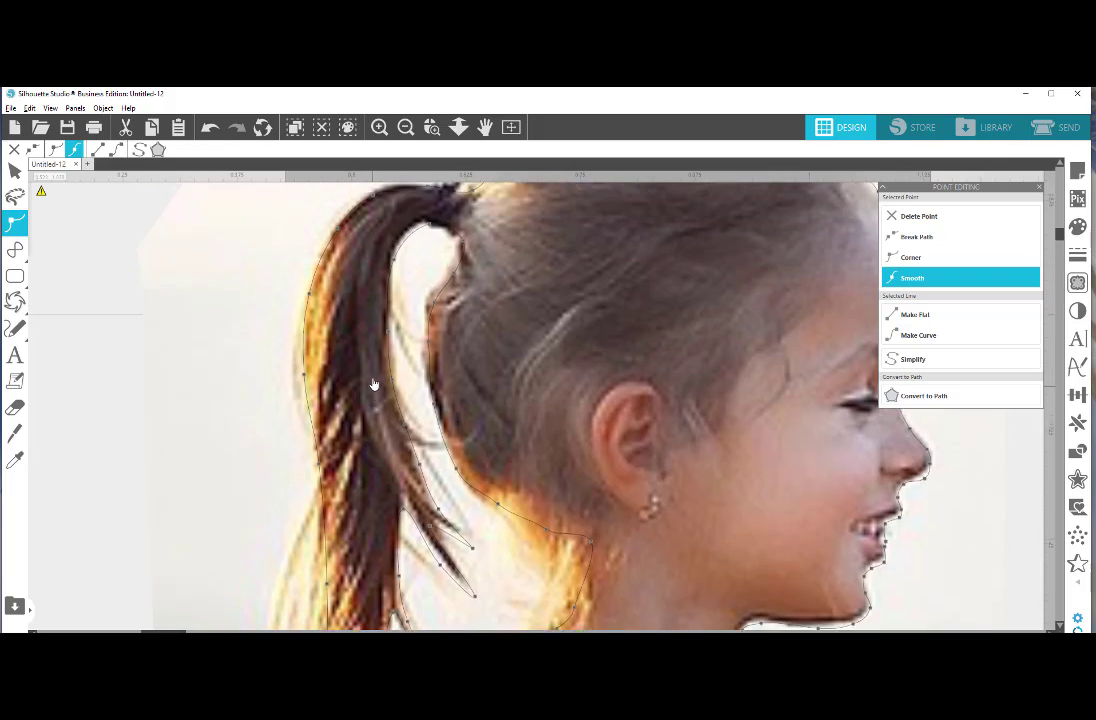
scroll(379, 388, "up", 1)
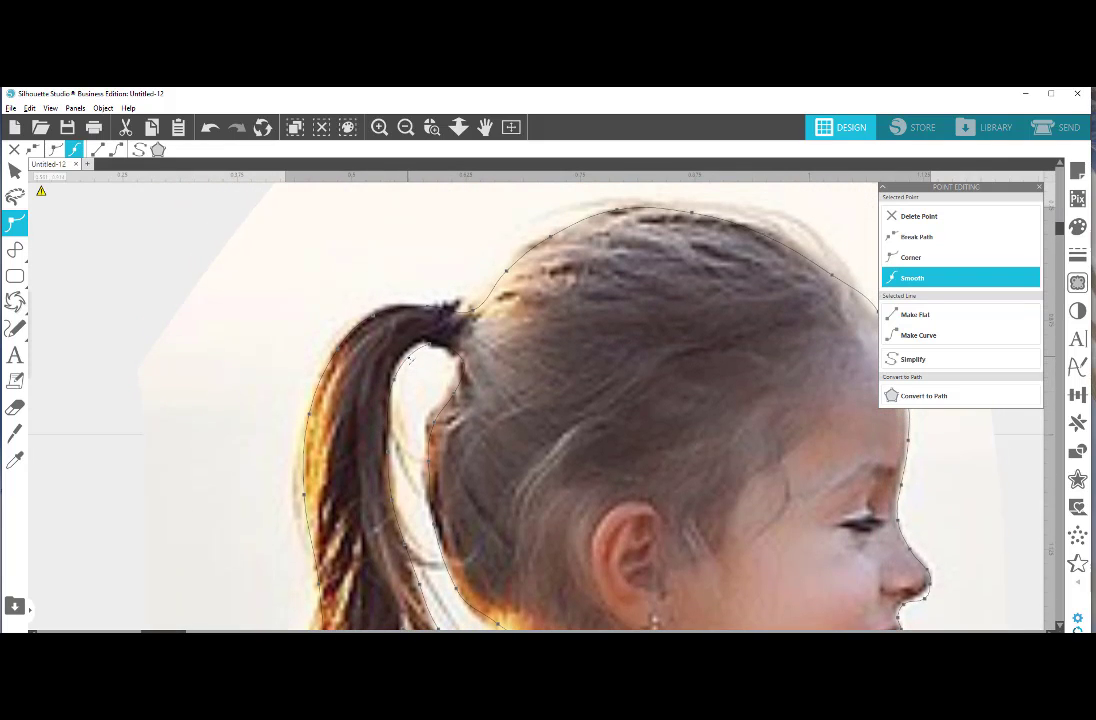
left_click(428, 352)
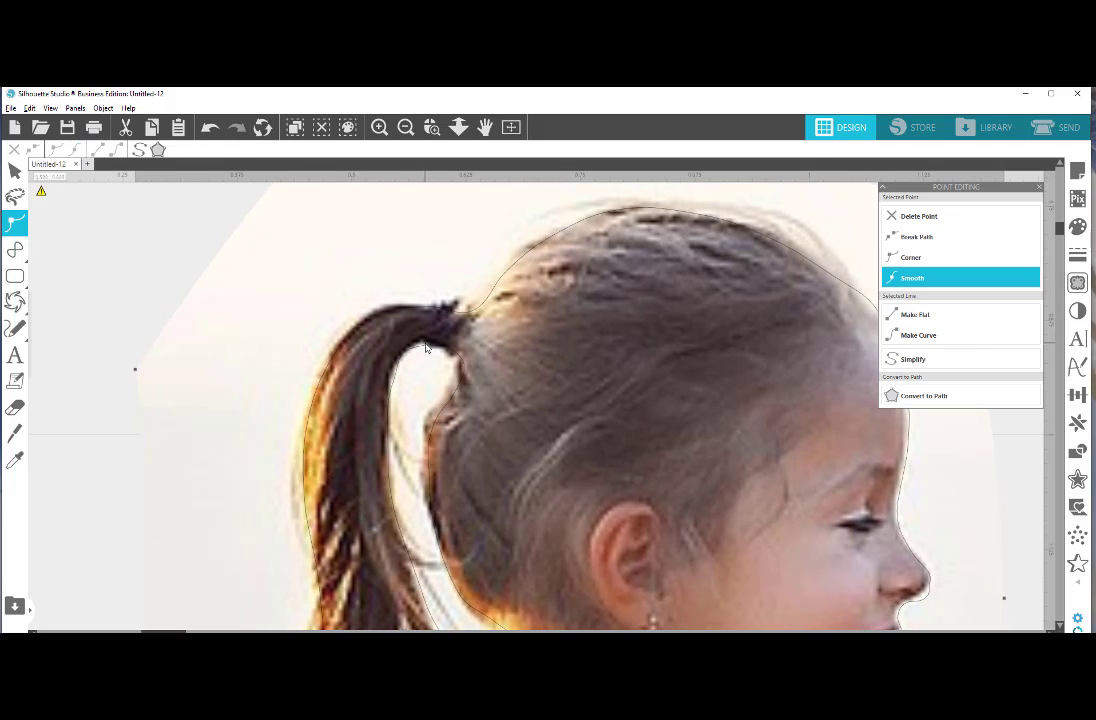
left_click(435, 355)
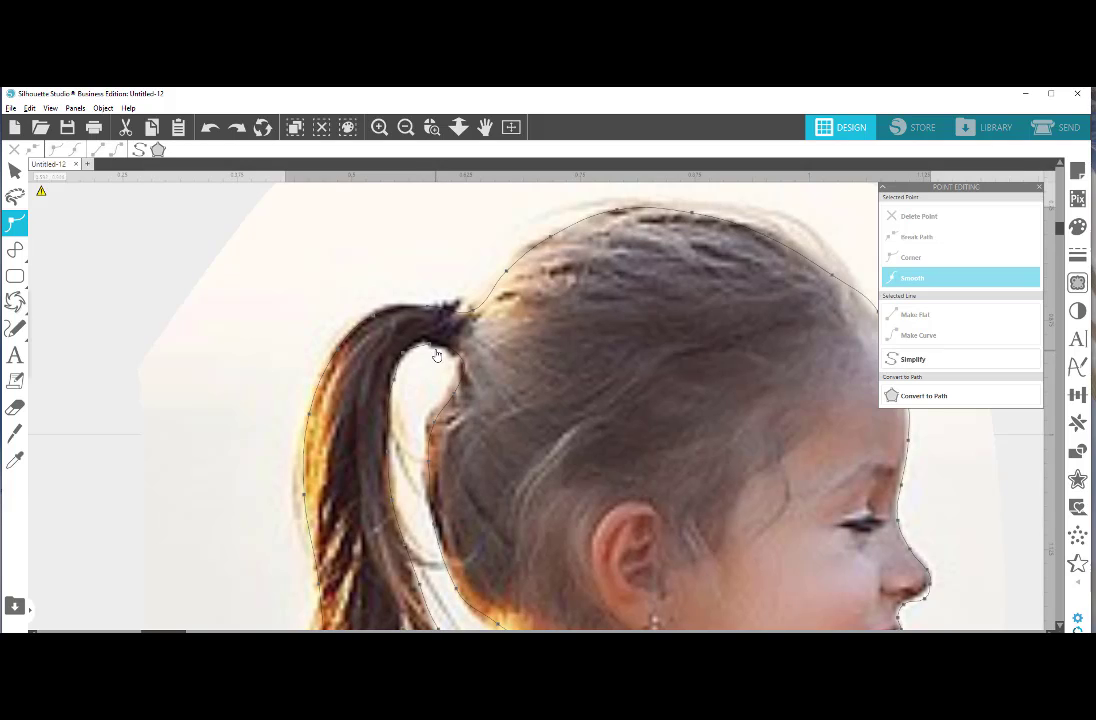
left_click(429, 346)
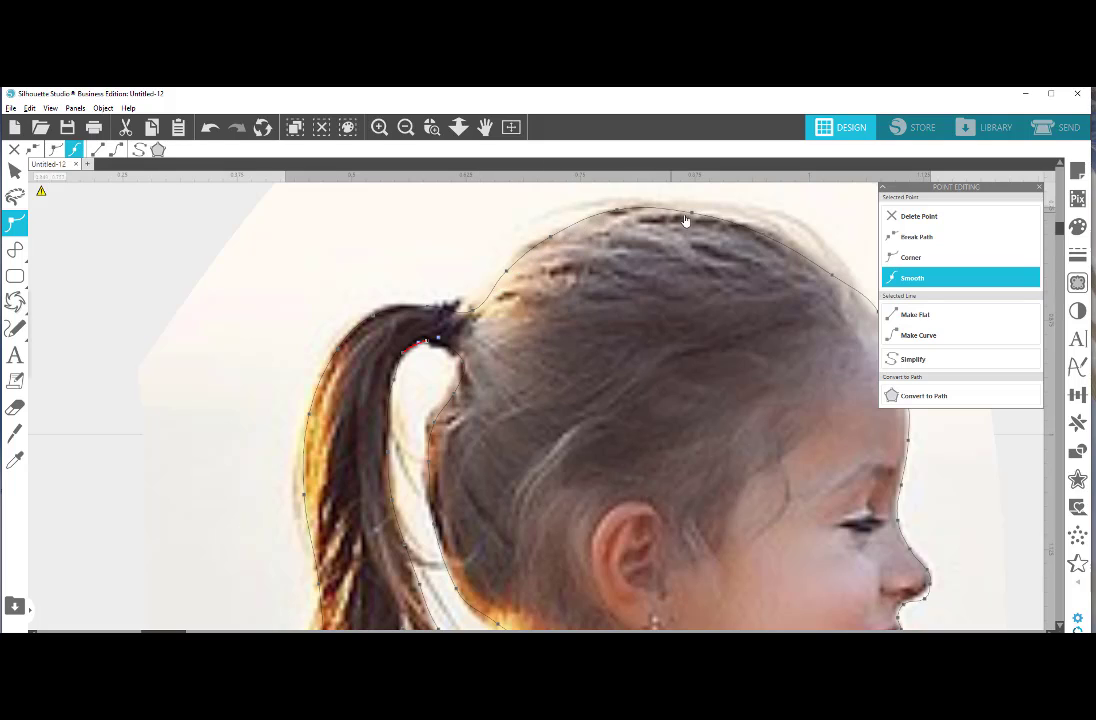
Close the Point Editing panel and reopen the silhouette's outline for point editing
left_click(1040, 189)
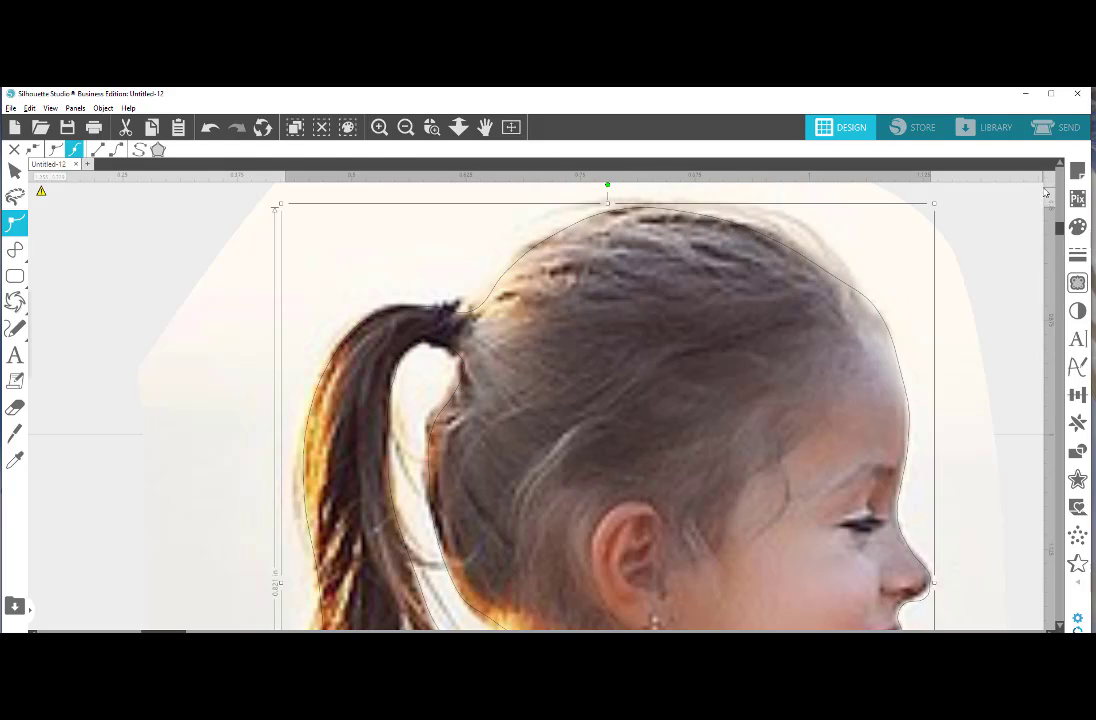
double_click(870, 305)
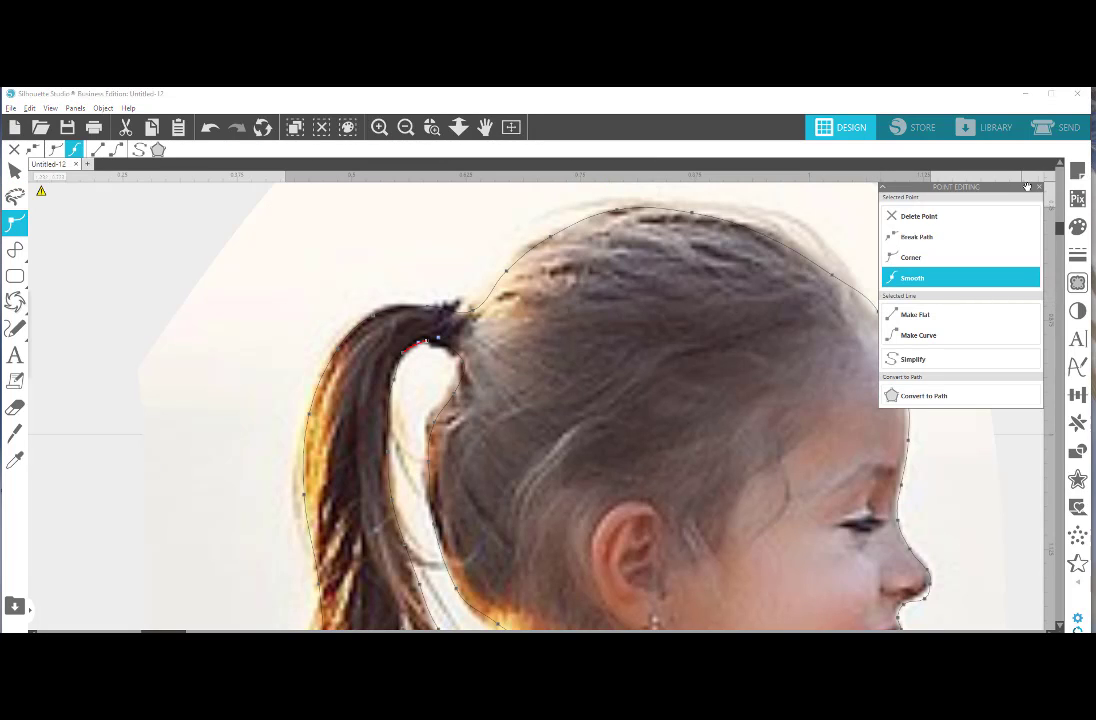
Reopen the outline for point editing and fit its point at the hairline above the forehead
left_click(1040, 189)
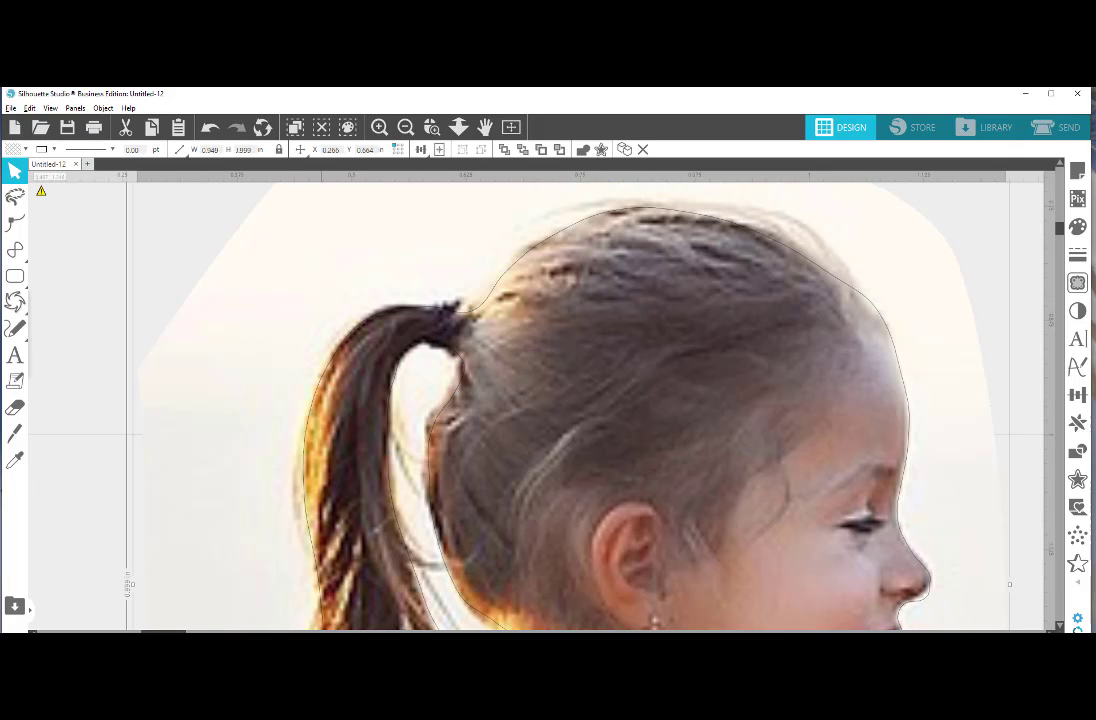
left_click_drag(164, 631, 189, 631)
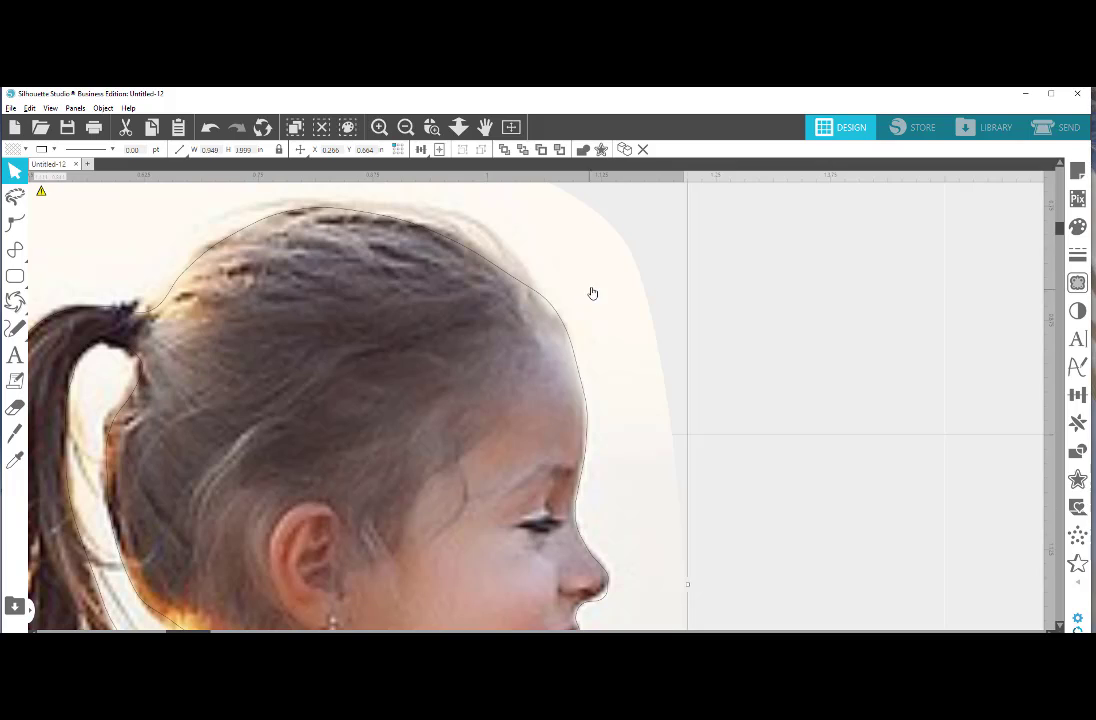
double_click(551, 311)
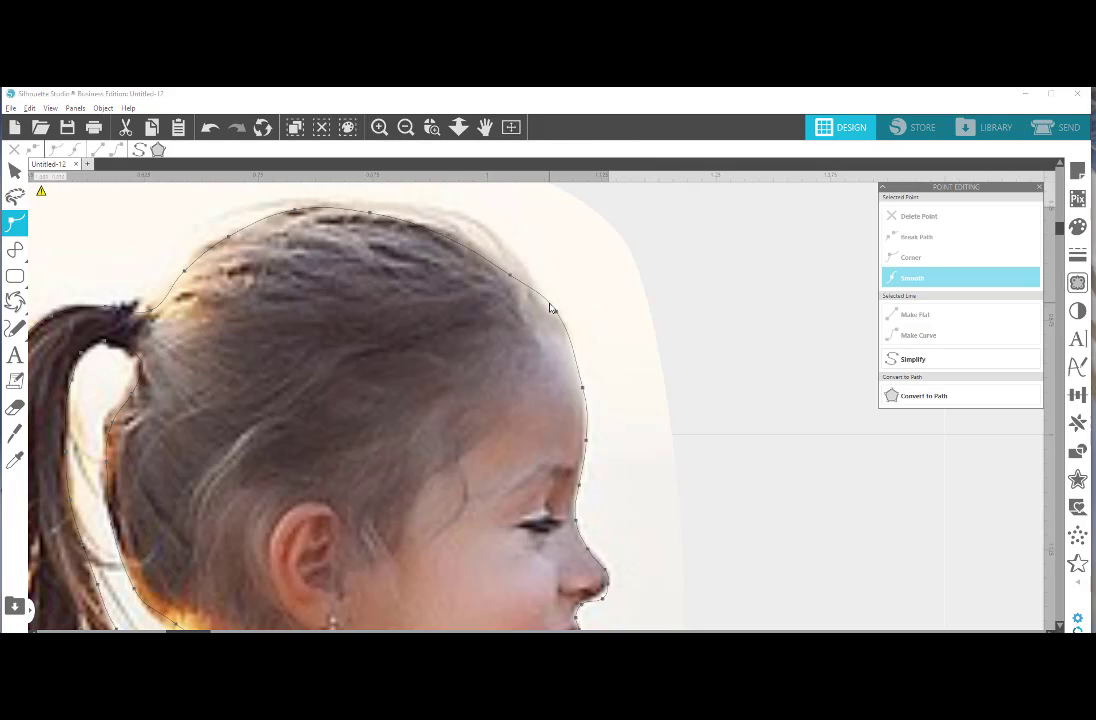
left_click(555, 316)
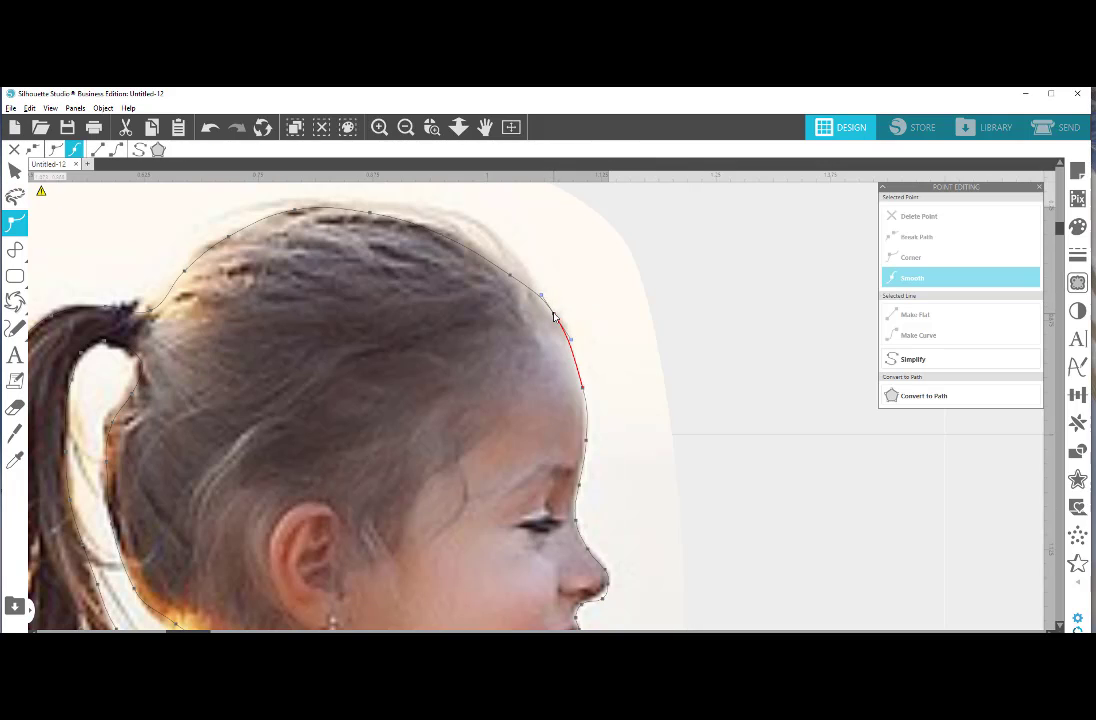
left_click(700, 334)
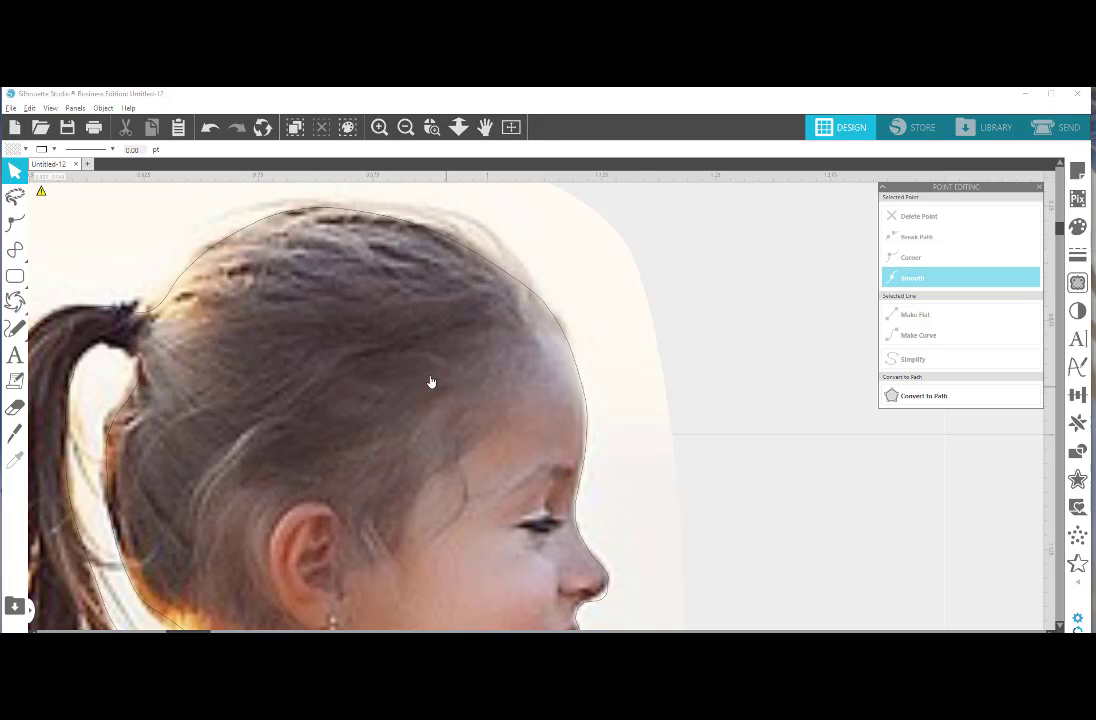
Move the traced head outline off the photo onto the empty page beside it and fill it with bright pink
left_click(407, 128)
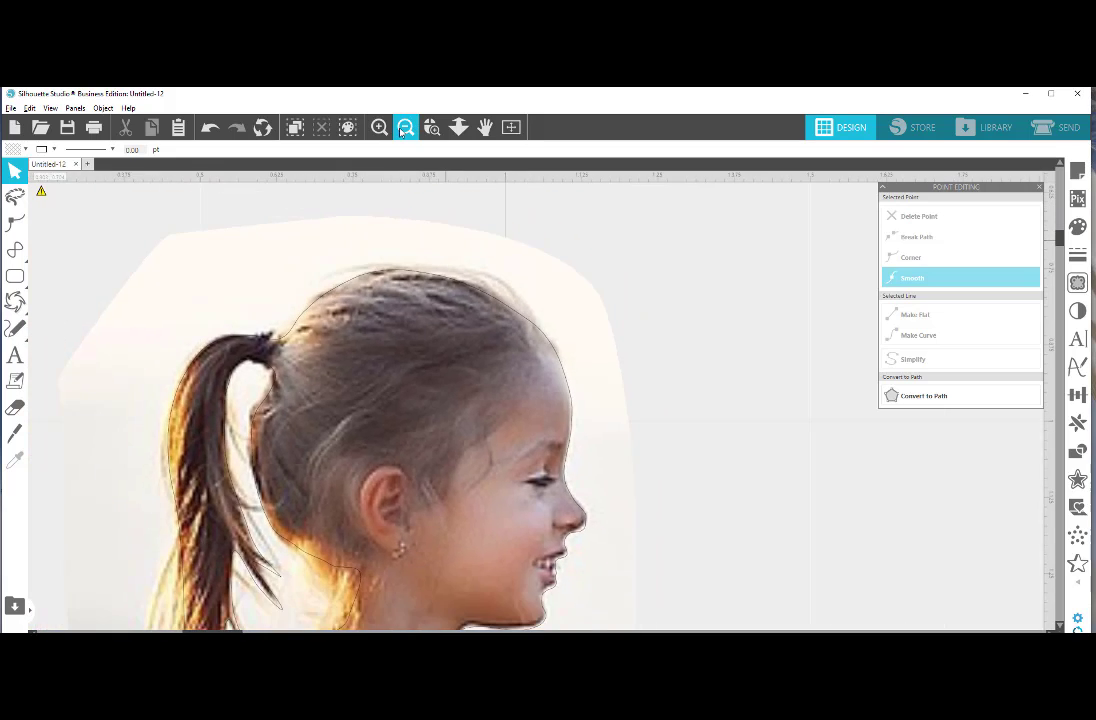
left_click(407, 128)
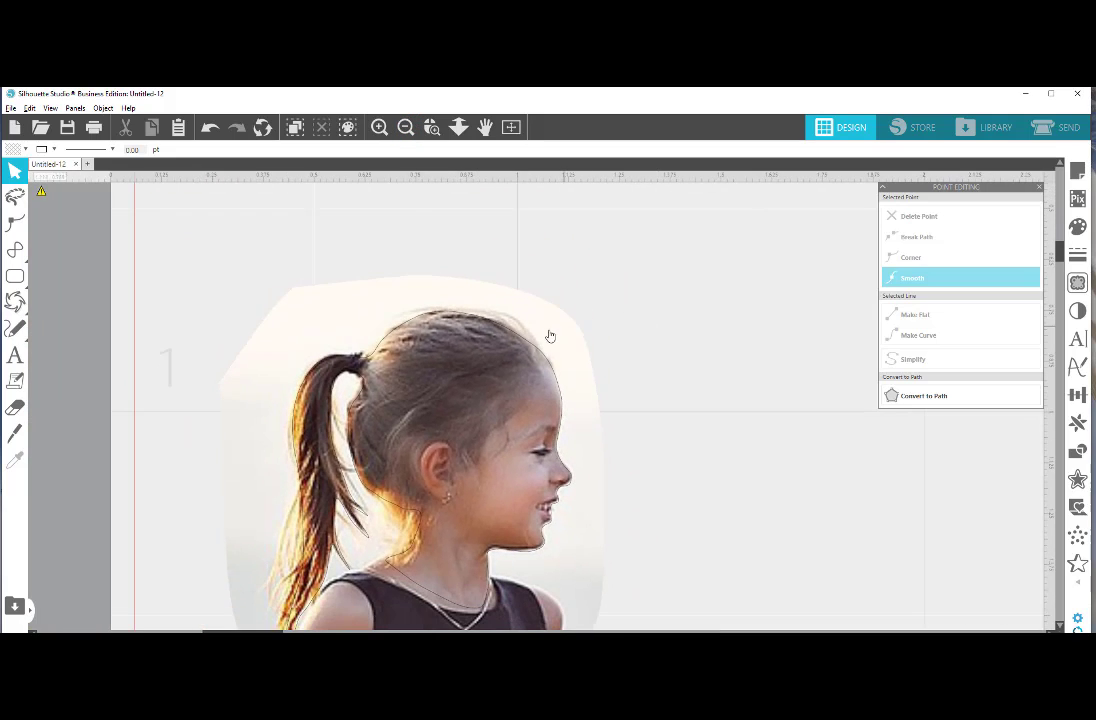
left_click_drag(456, 295, 795, 279)
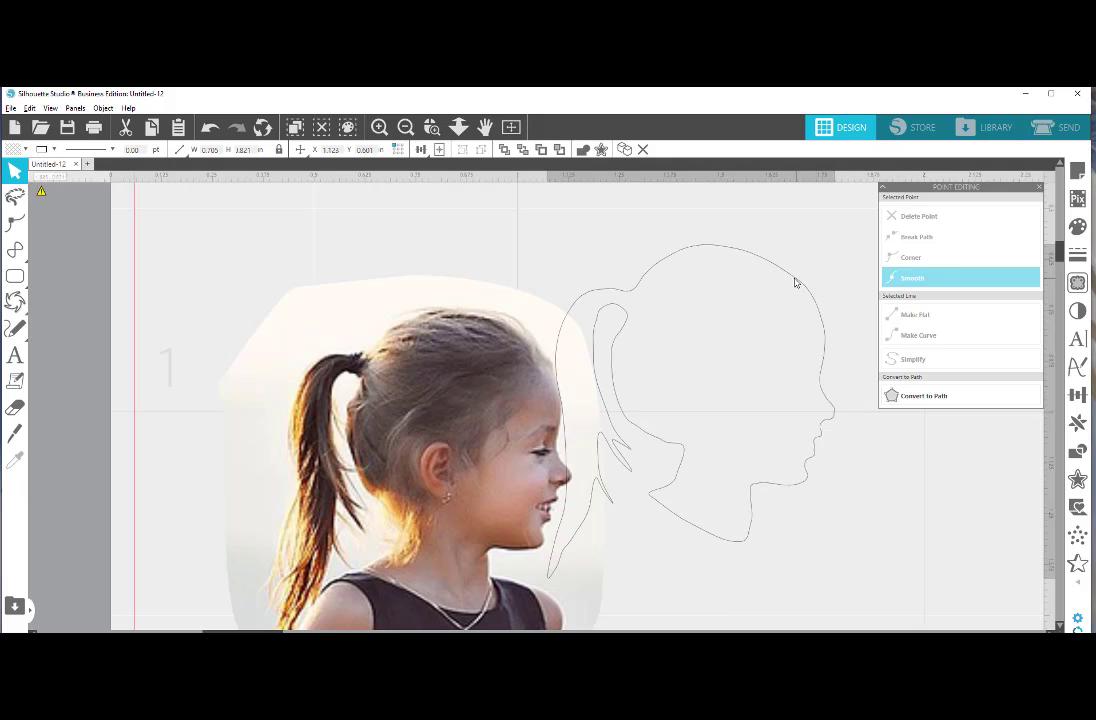
left_click(839, 345)
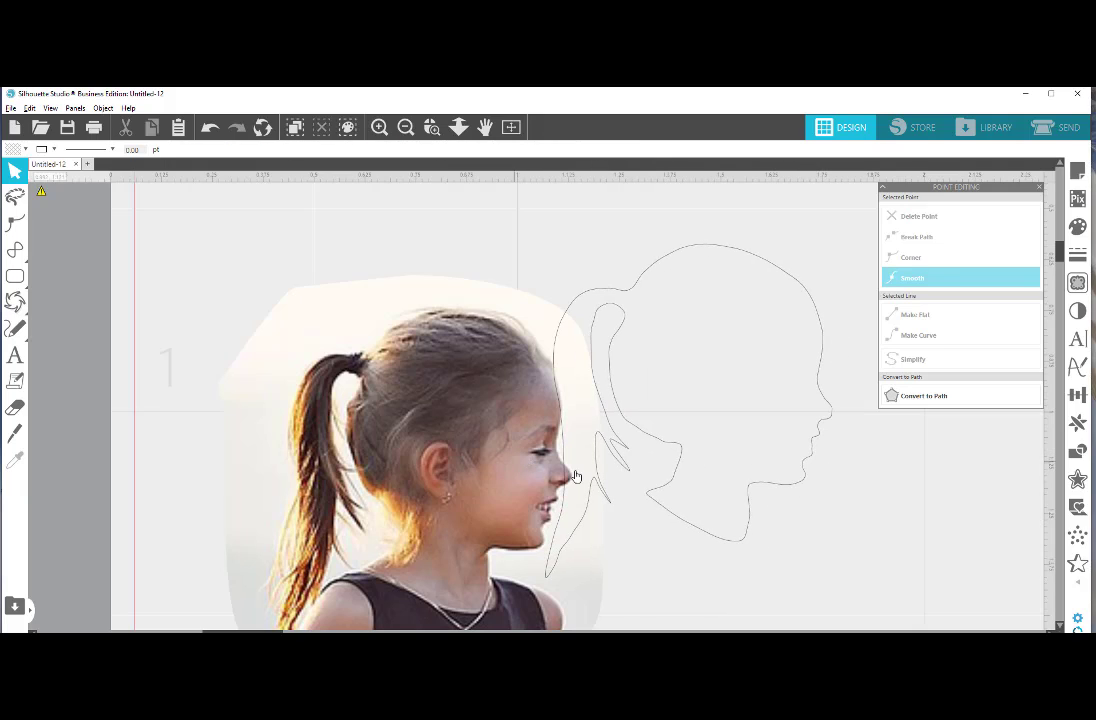
left_click(650, 276)
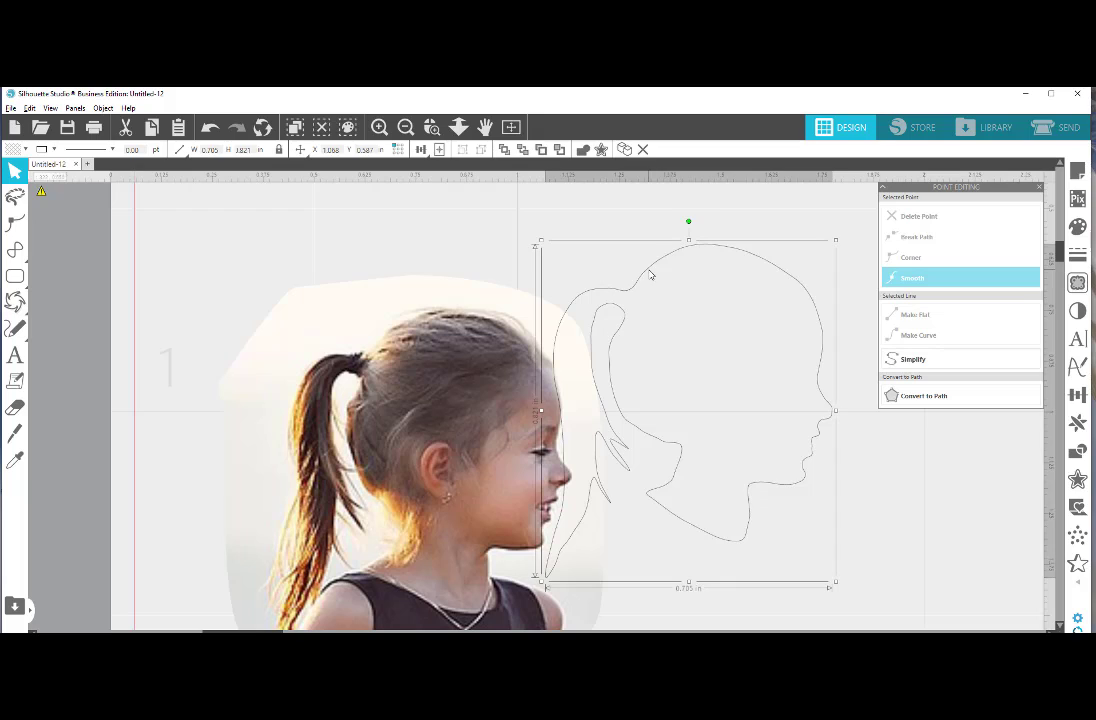
left_click(13, 152)
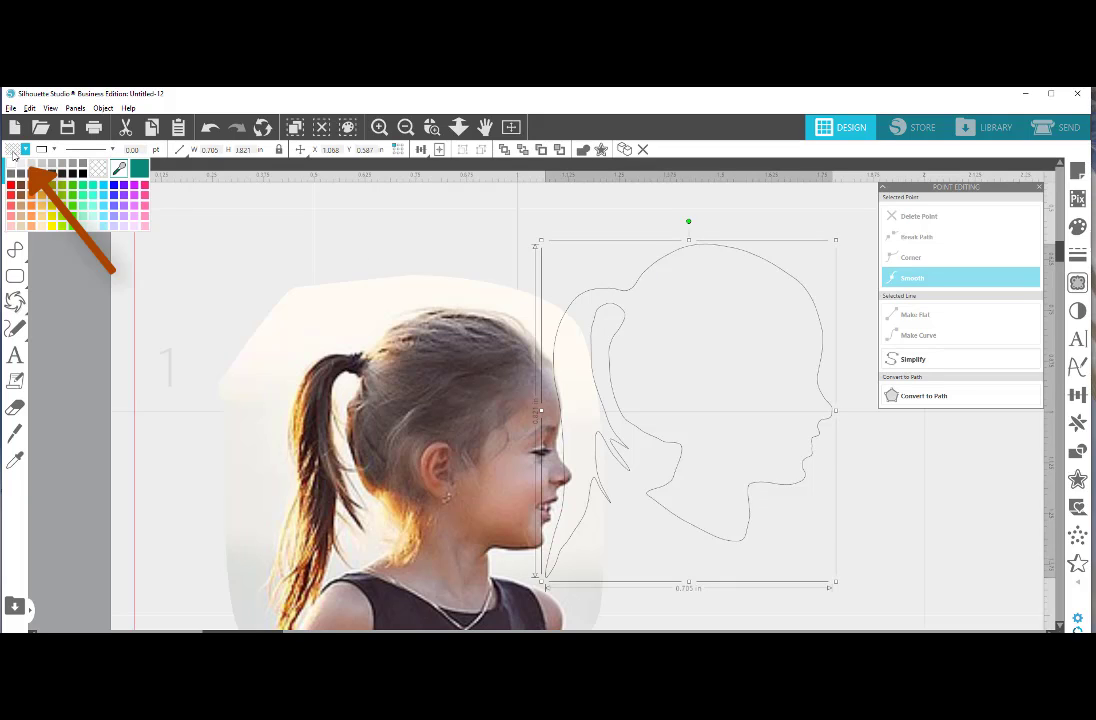
left_click(145, 187)
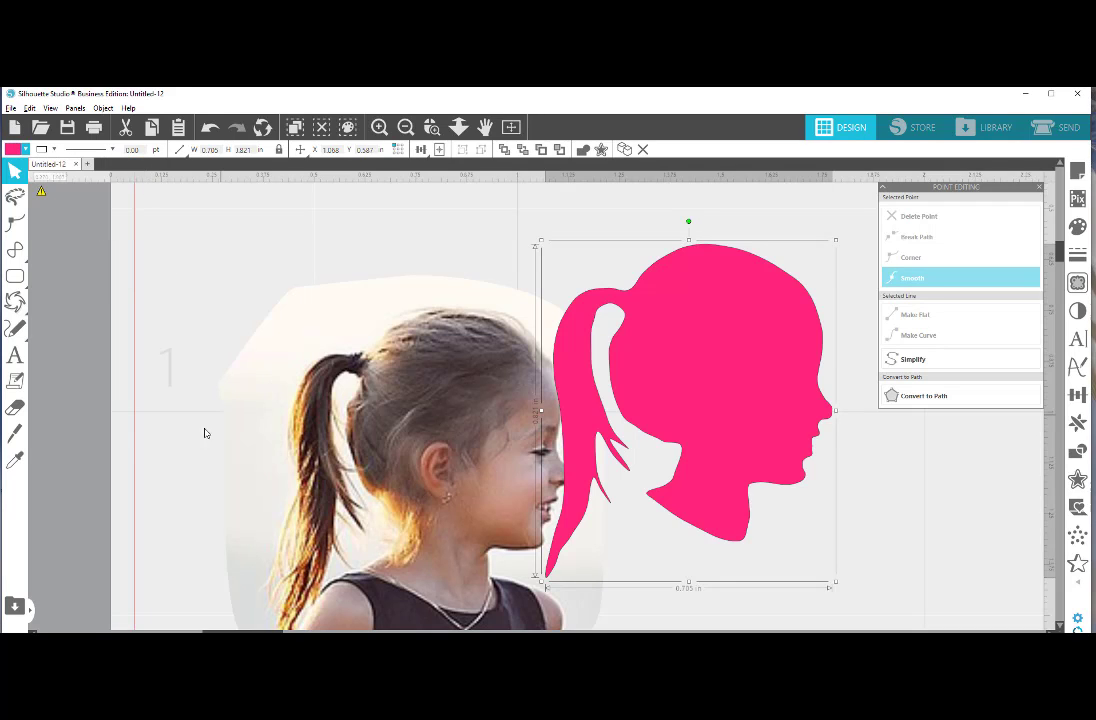
Align the silhouette over the girl's head in the photo and set its fill transparency to 53%
scroll(433, 500, "down", 4)
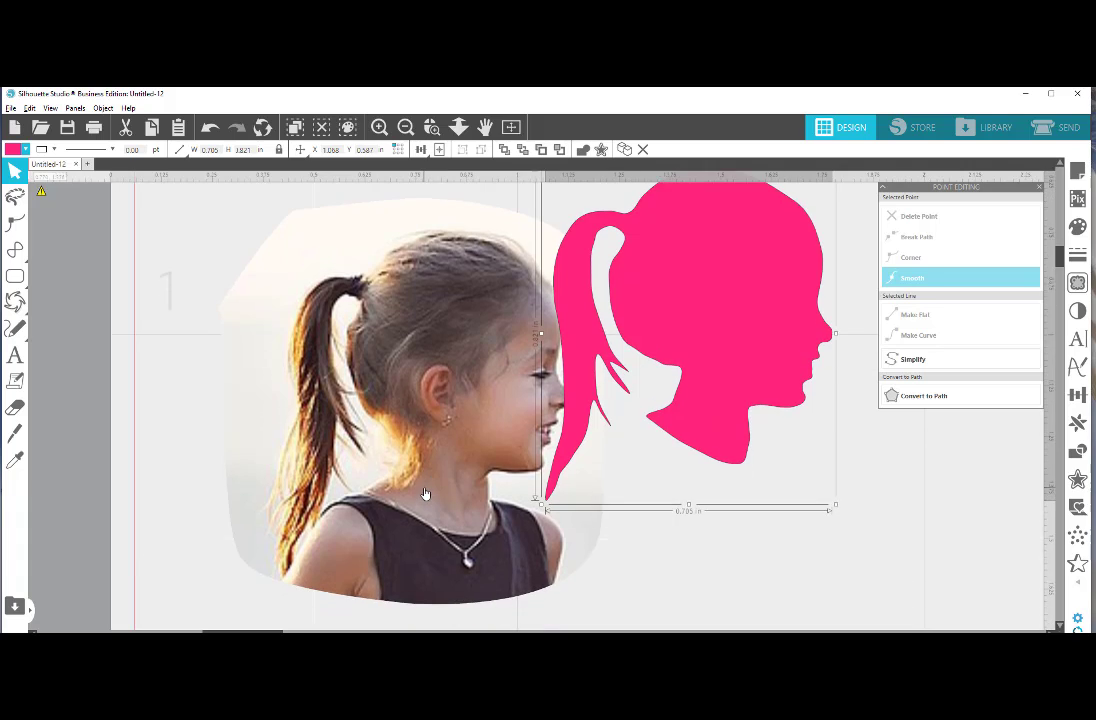
scroll(426, 494, "up", 1)
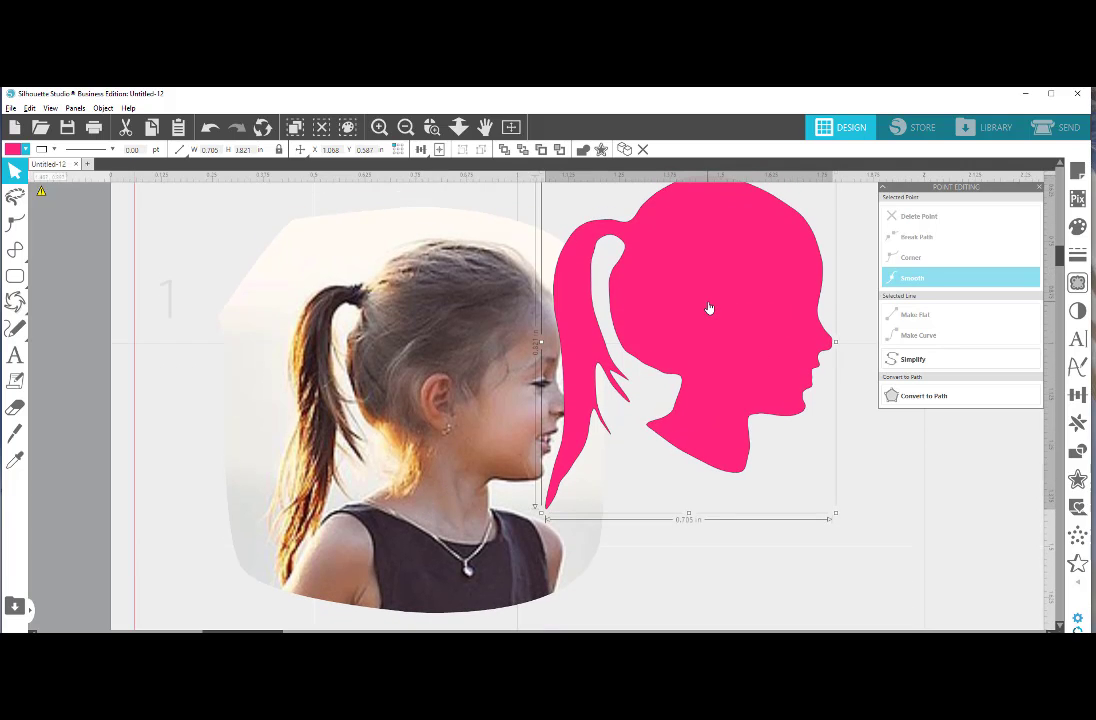
left_click_drag(709, 308, 447, 373)
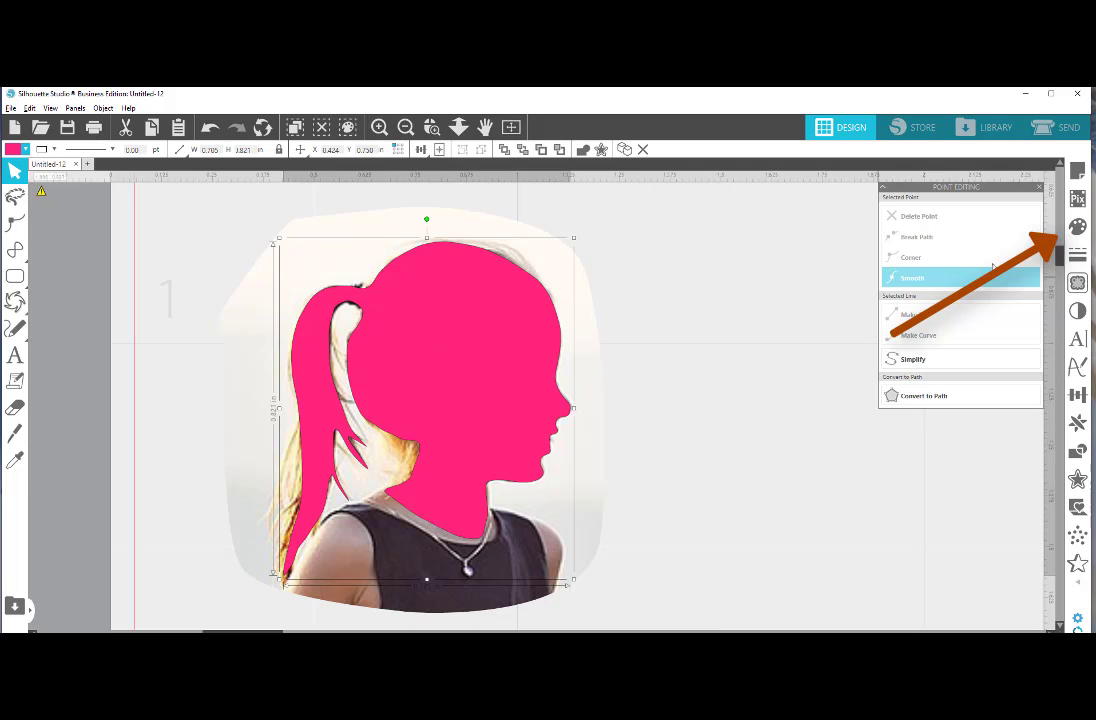
left_click(1080, 228)
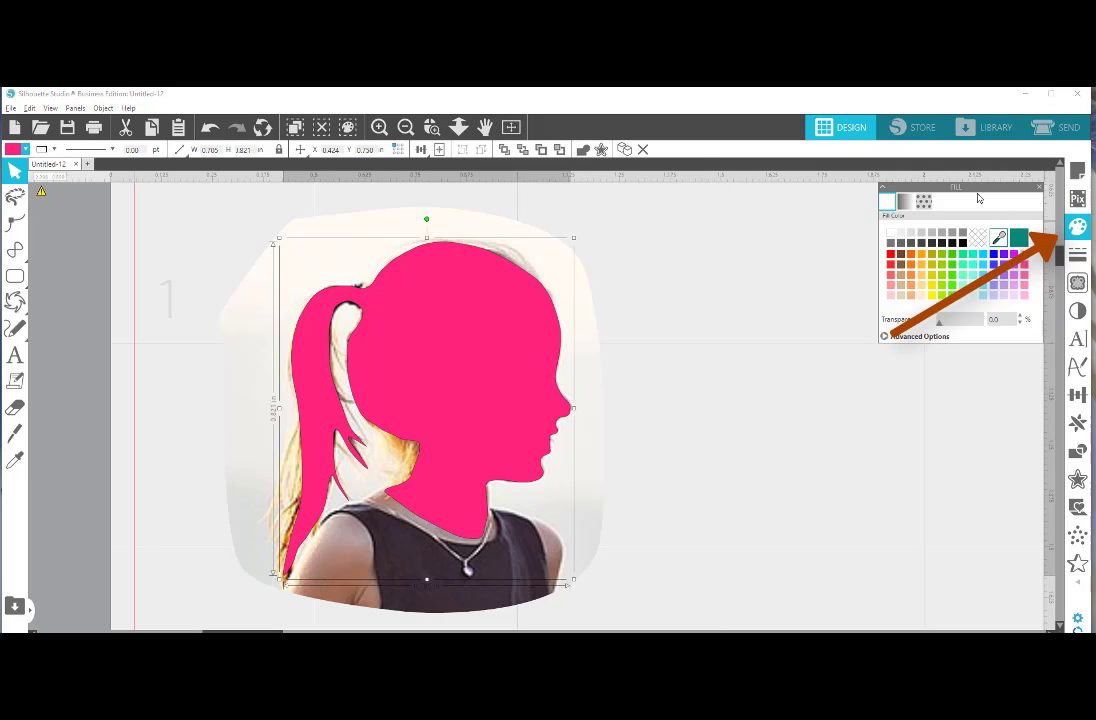
left_click_drag(975, 189, 777, 221)
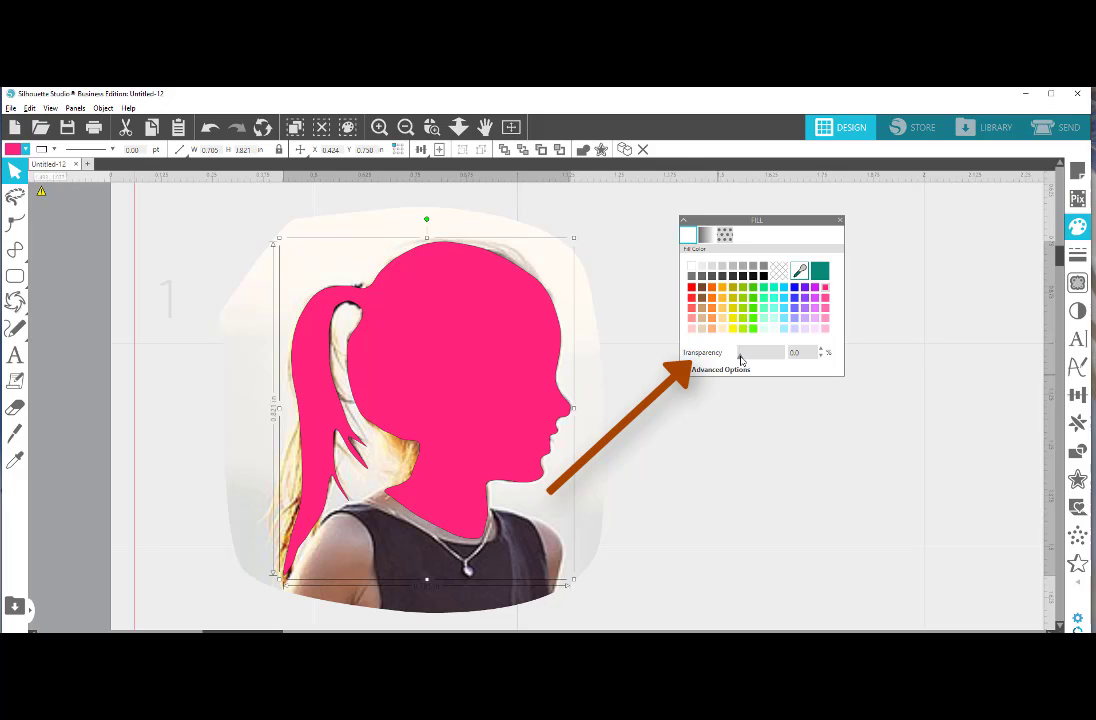
mouse_move(740, 357)
left_mouse_down()
mouse_move(771, 360)
mouse_move(748, 357)
mouse_move(759, 369)
left_mouse_up()
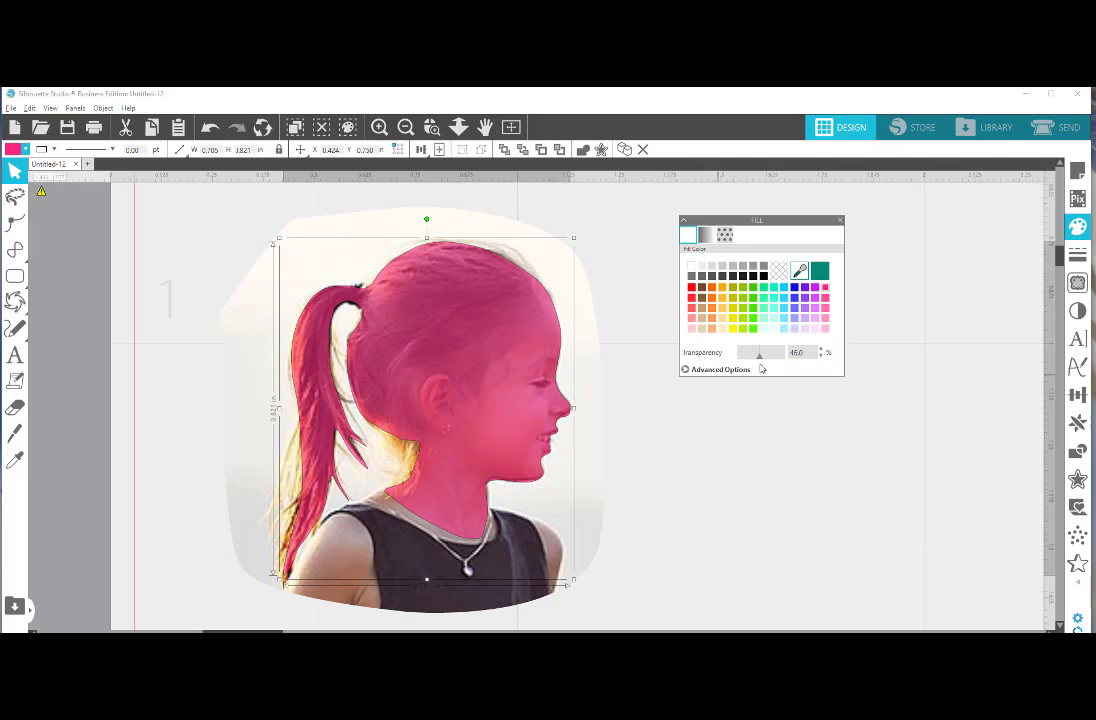
left_click_drag(762, 369, 769, 368)
Change the silhouette's fill to a light periwinkle blue and close the Fill panel
left_click(794, 288)
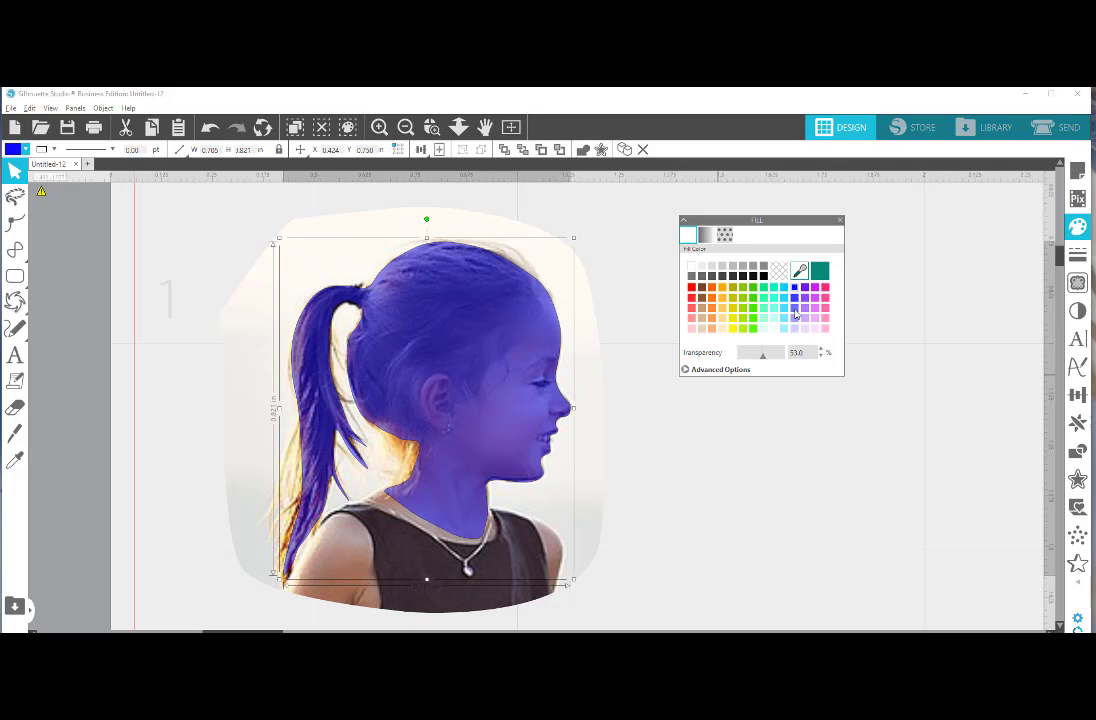
left_click(795, 310)
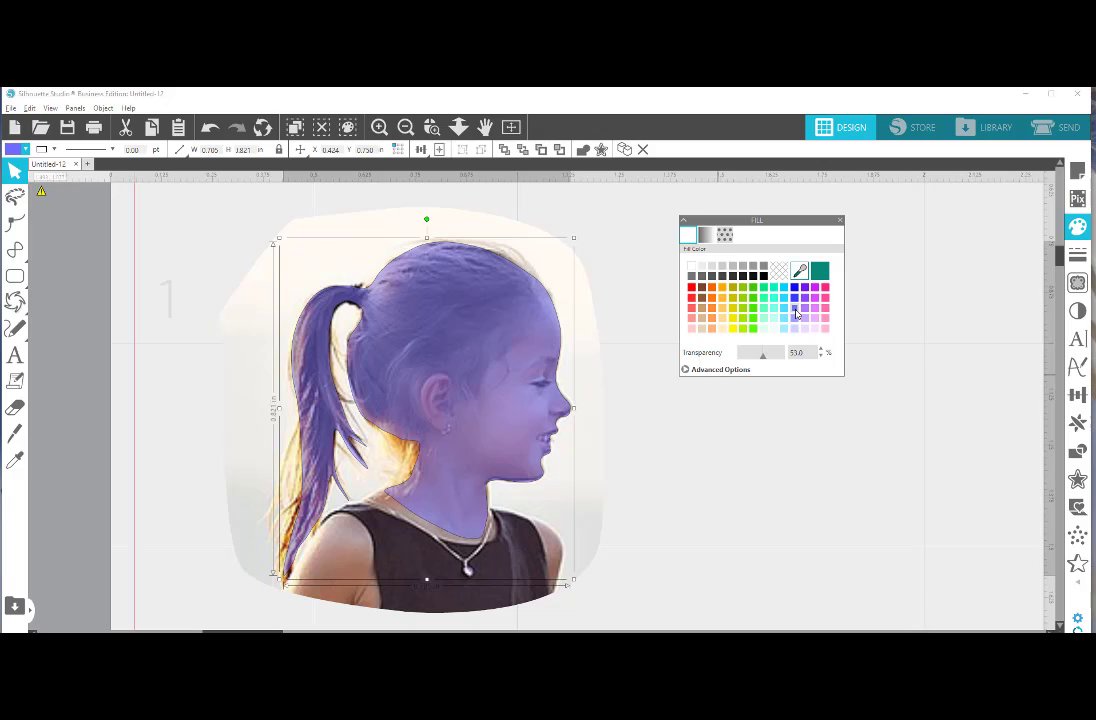
left_click(795, 319)
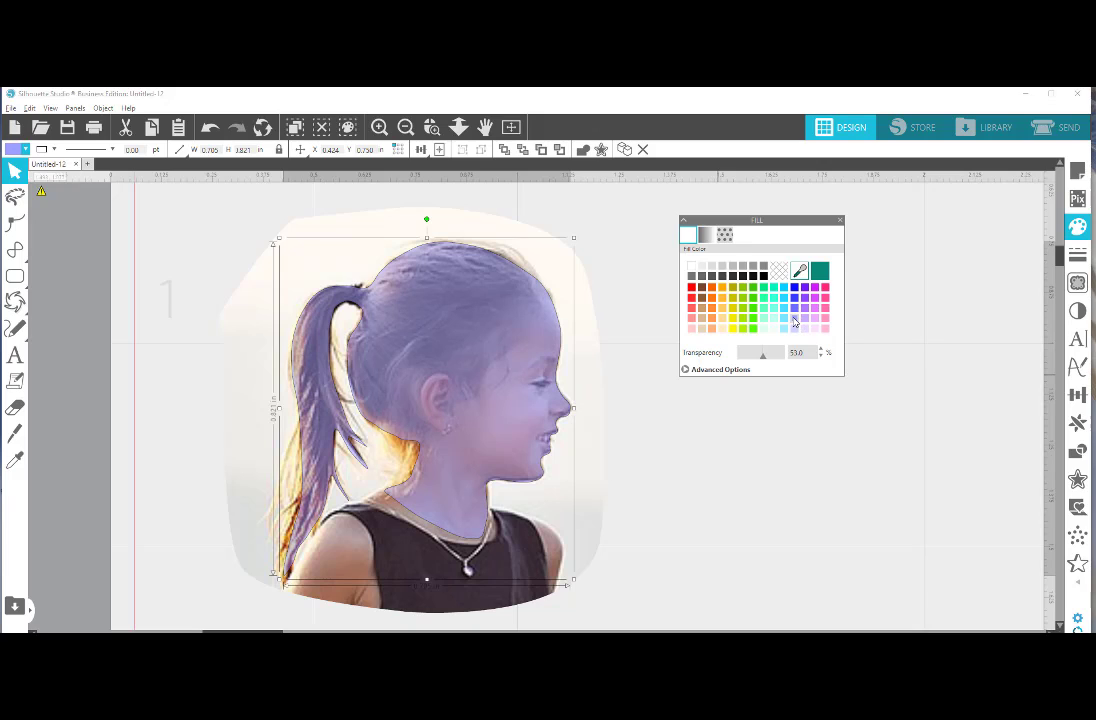
left_click(840, 221)
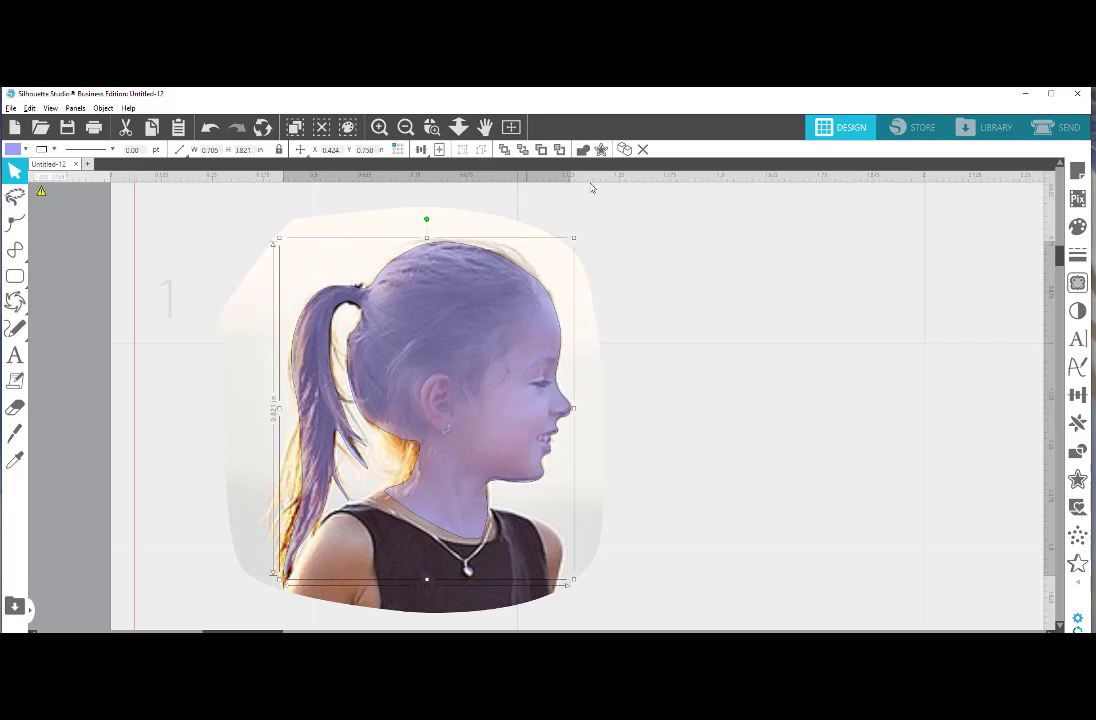
Refine the outline's points under the nose and at the mouth, undoing the last stray change
left_click(675, 259)
left_click(431, 127)
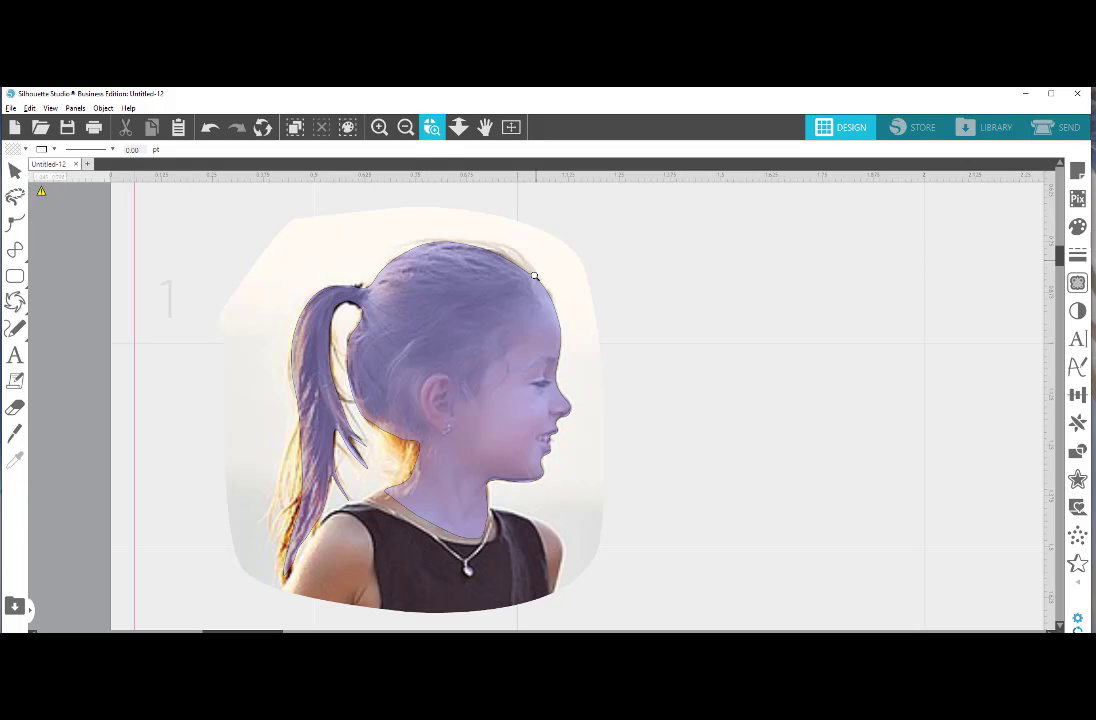
left_click_drag(518, 244, 602, 518)
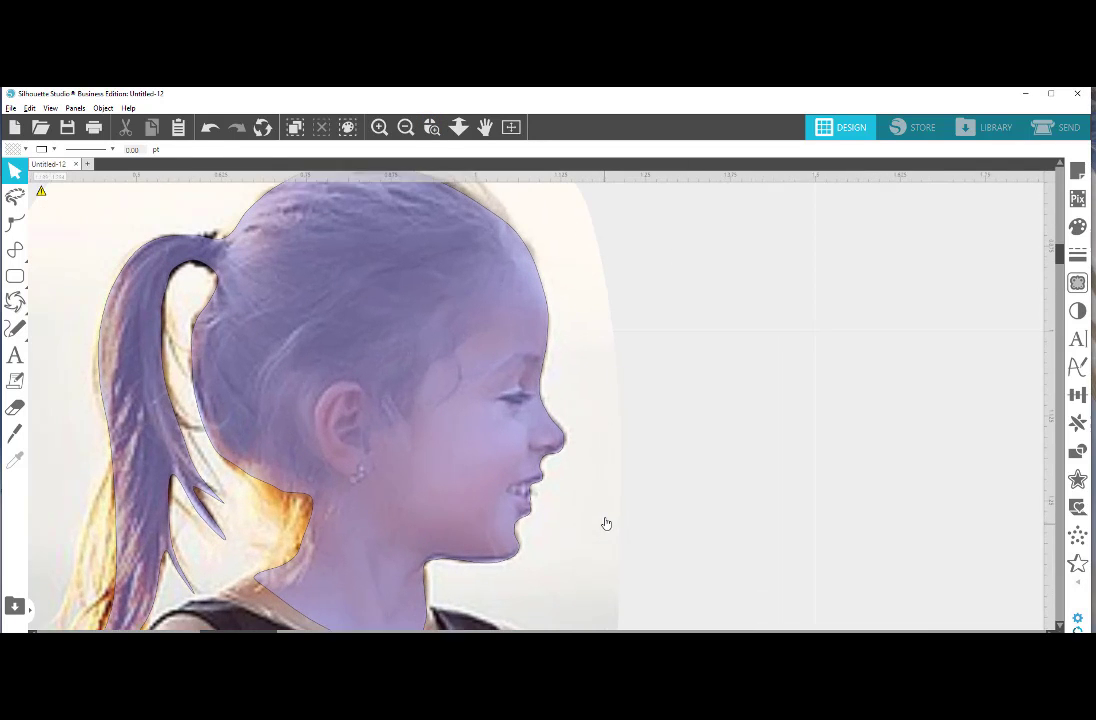
left_click(431, 127)
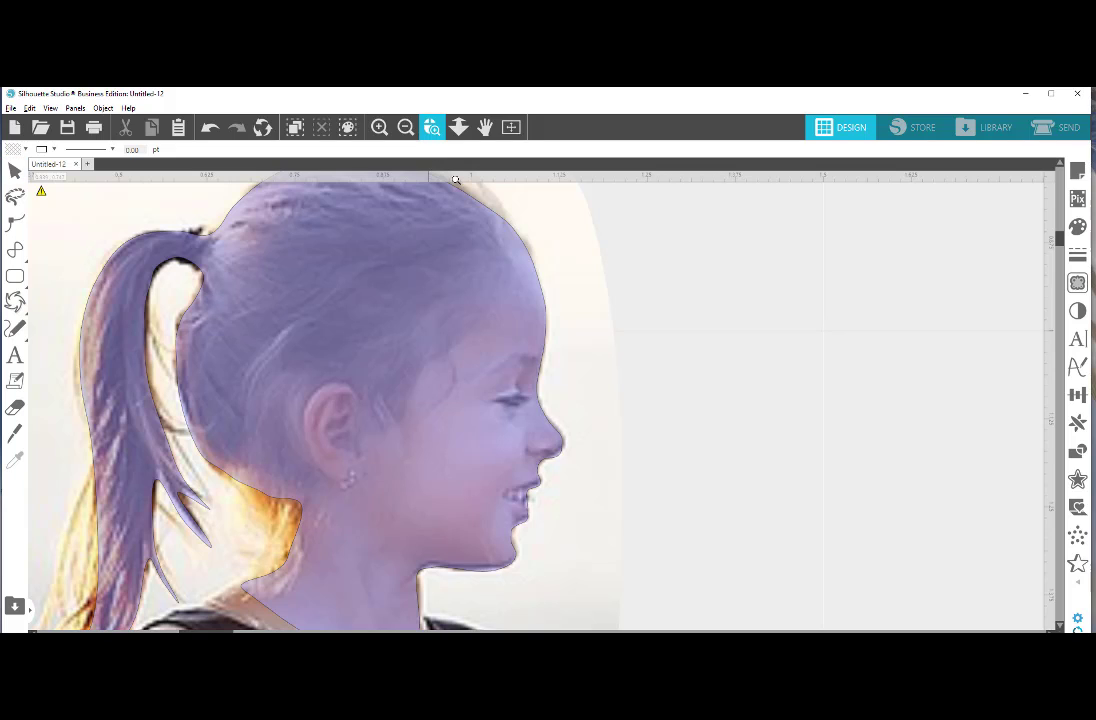
left_click_drag(663, 588, 663, 591)
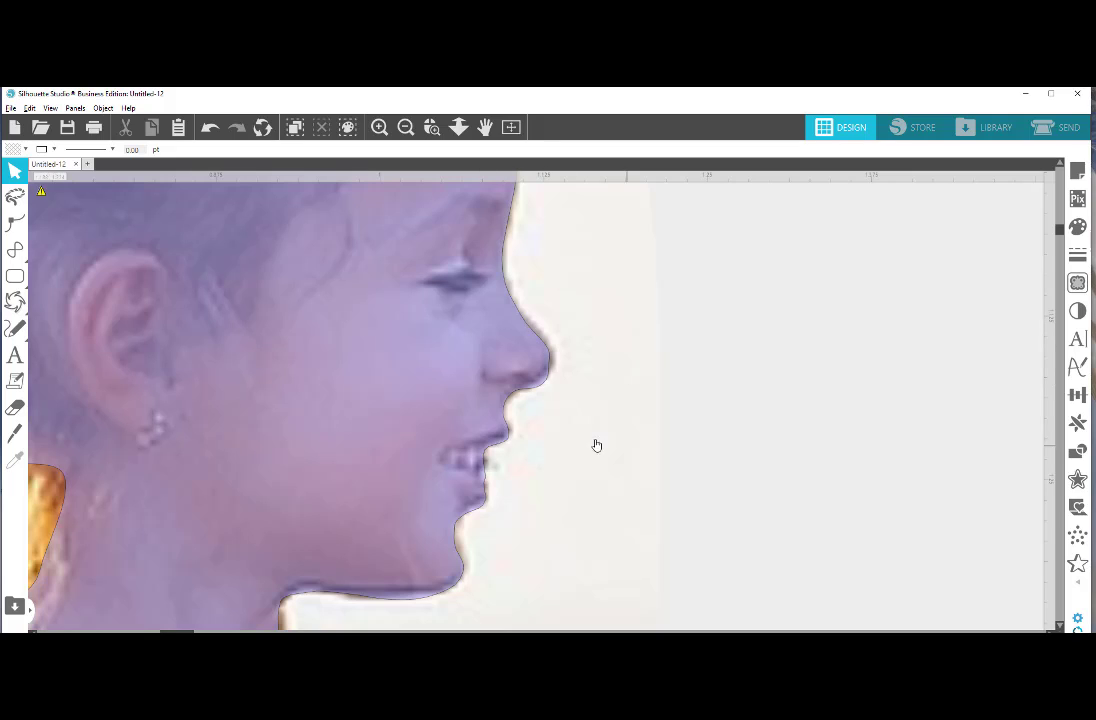
left_click(521, 395)
double_click(521, 395)
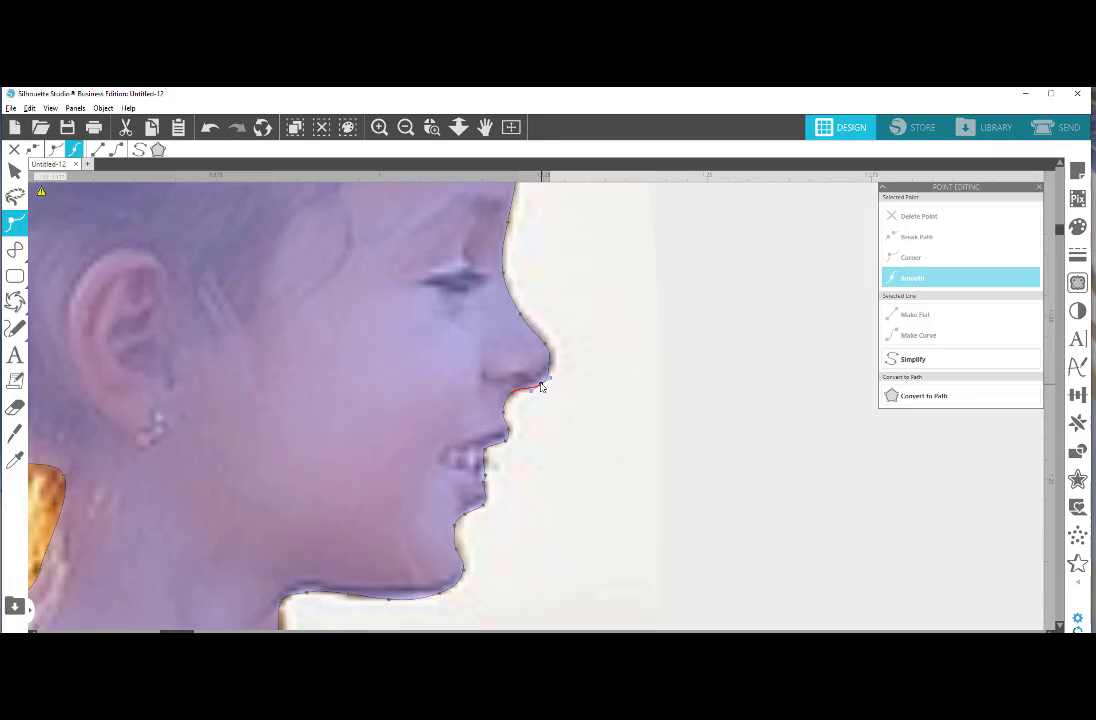
left_click(536, 384)
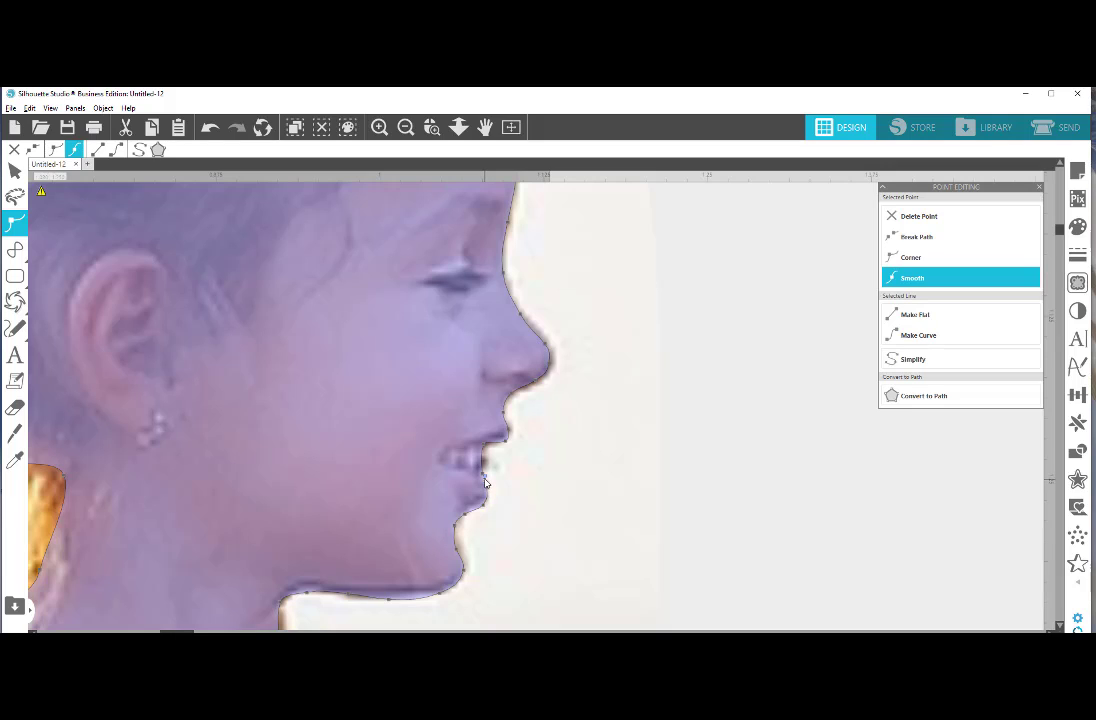
left_click(556, 508)
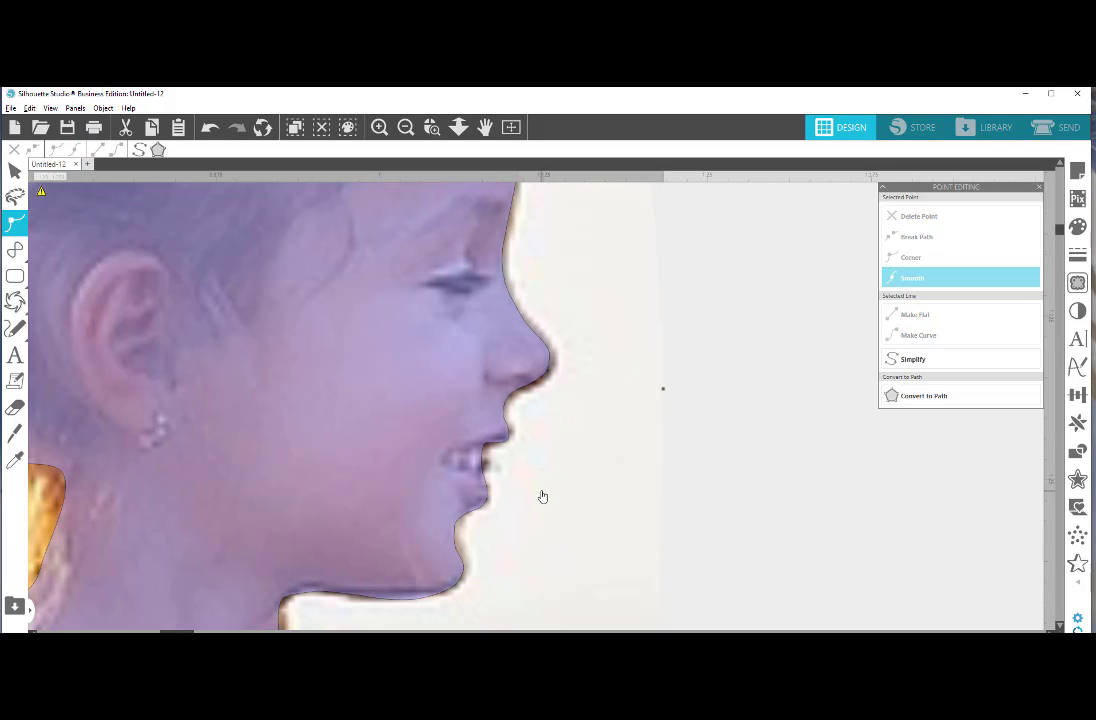
key("i")
key("ctrl+z")
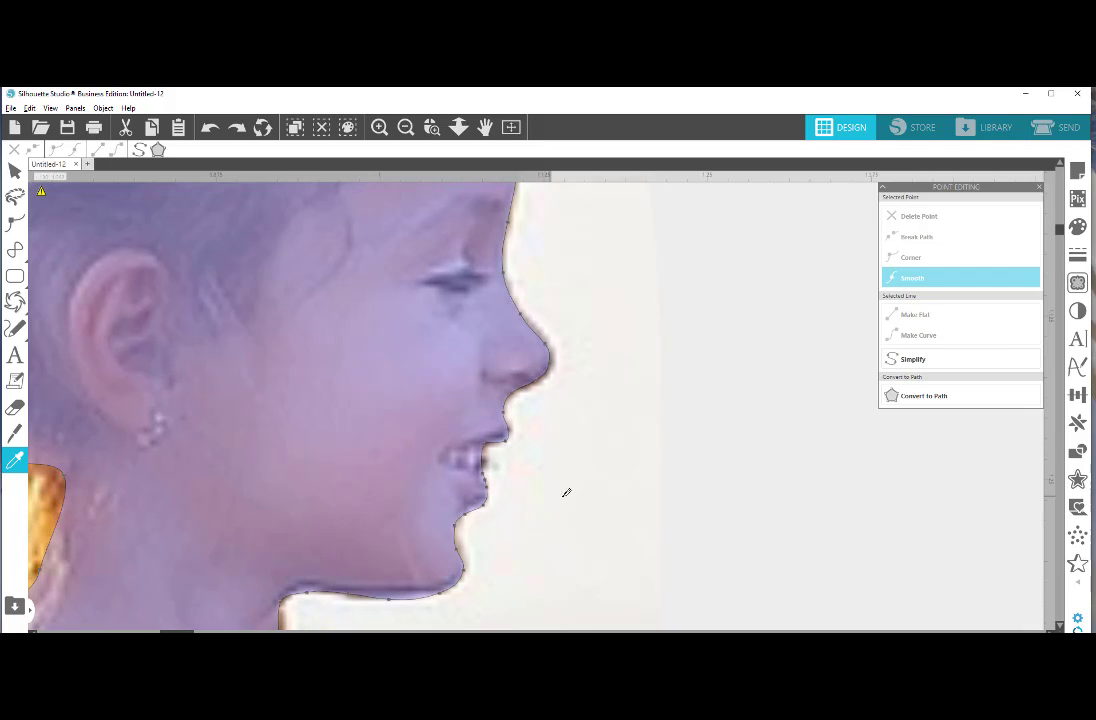
left_click(654, 503)
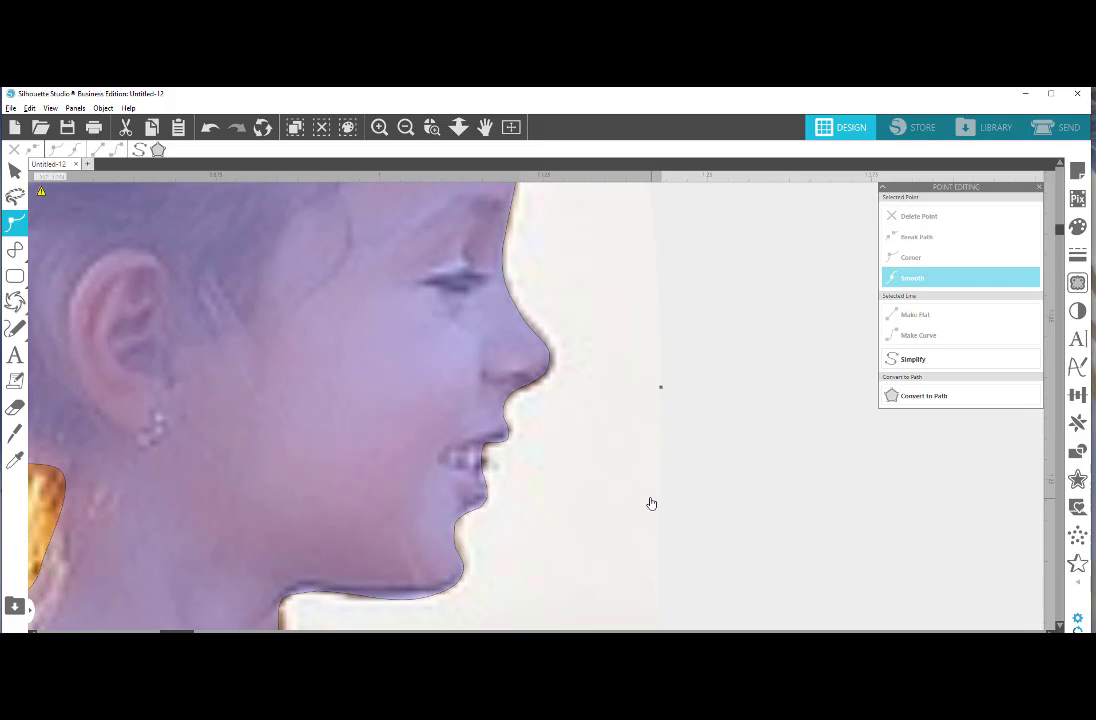
Fit the outline's point in the hollow below the lower lip to the profile
left_click(473, 515)
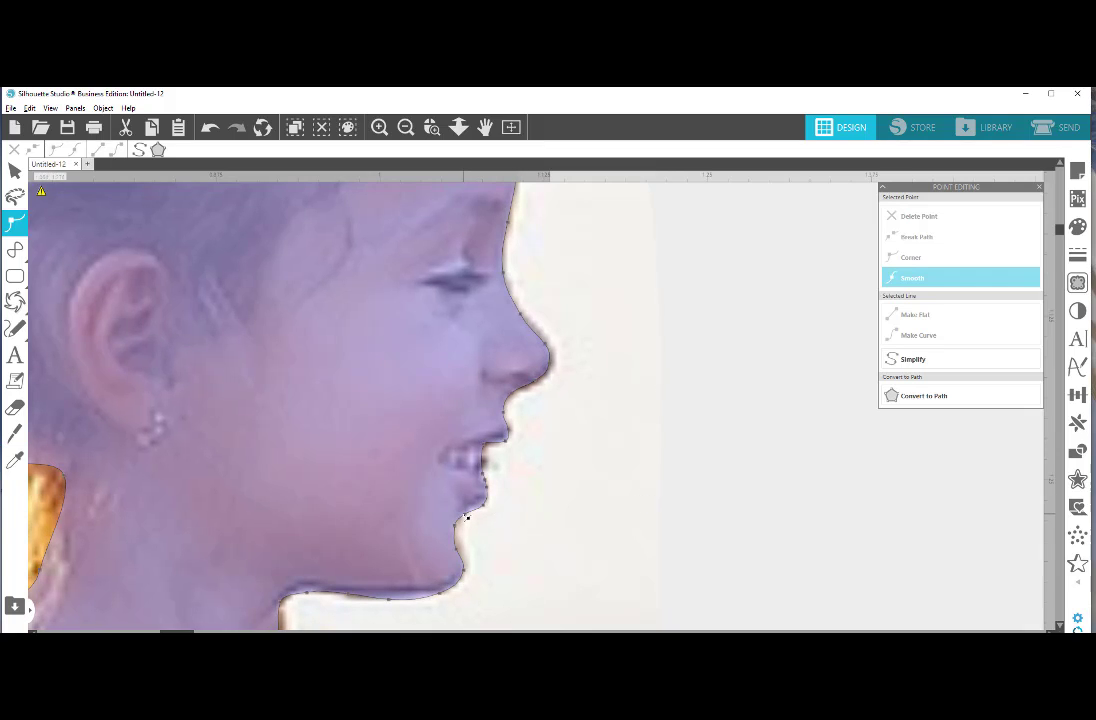
left_click(465, 515)
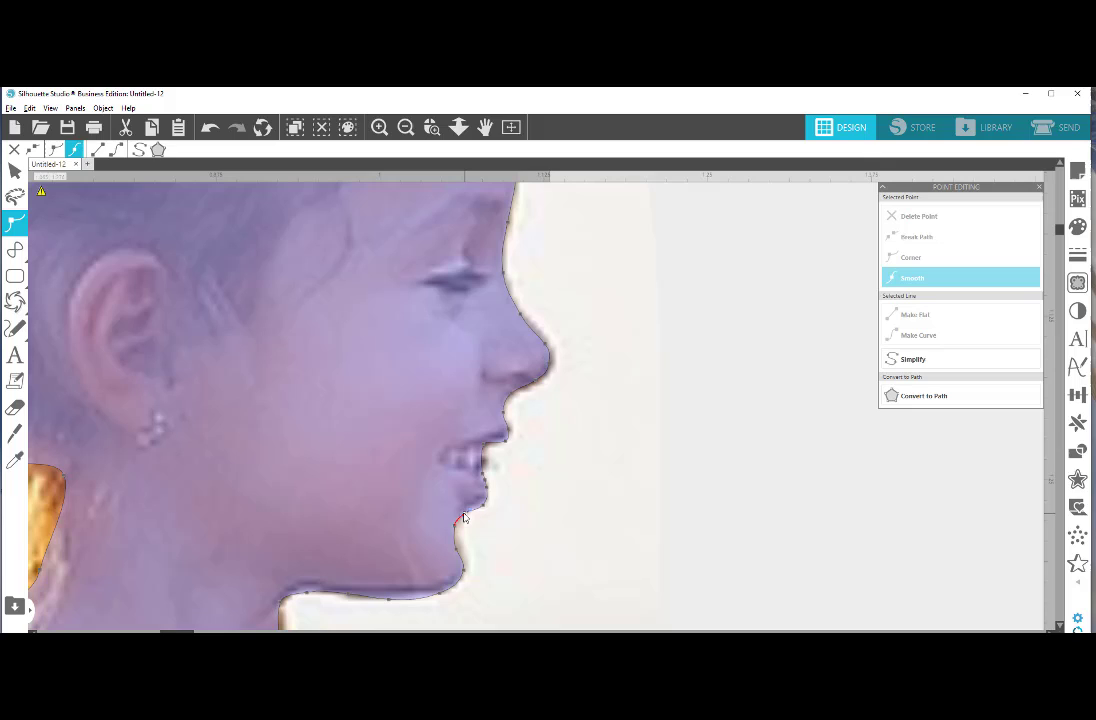
left_click(537, 536)
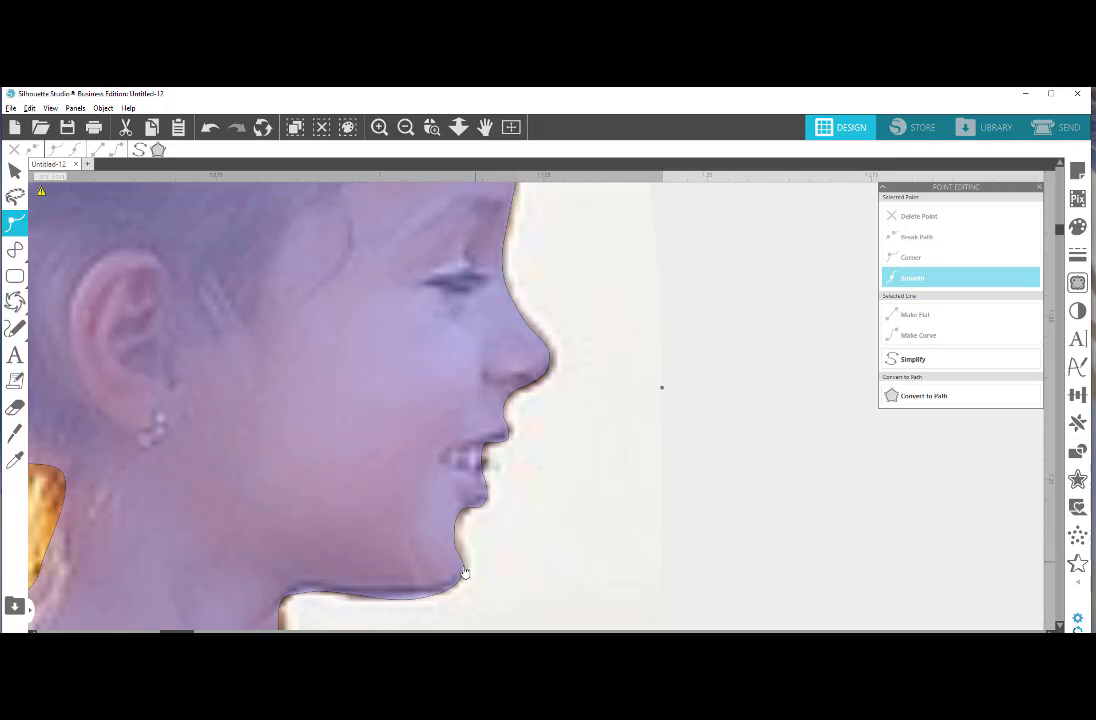
Raise the outline's point under the jaw and adjust its curve so the edge follows the underside of the chin
left_click(402, 602)
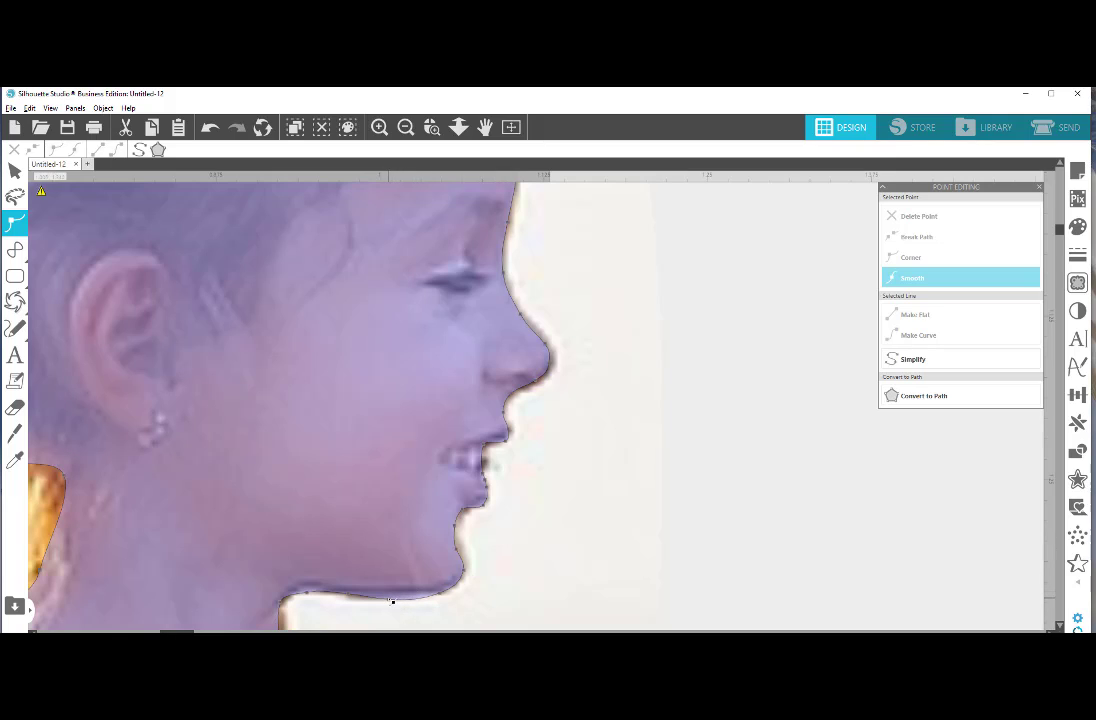
left_click(390, 598)
left_click(411, 598)
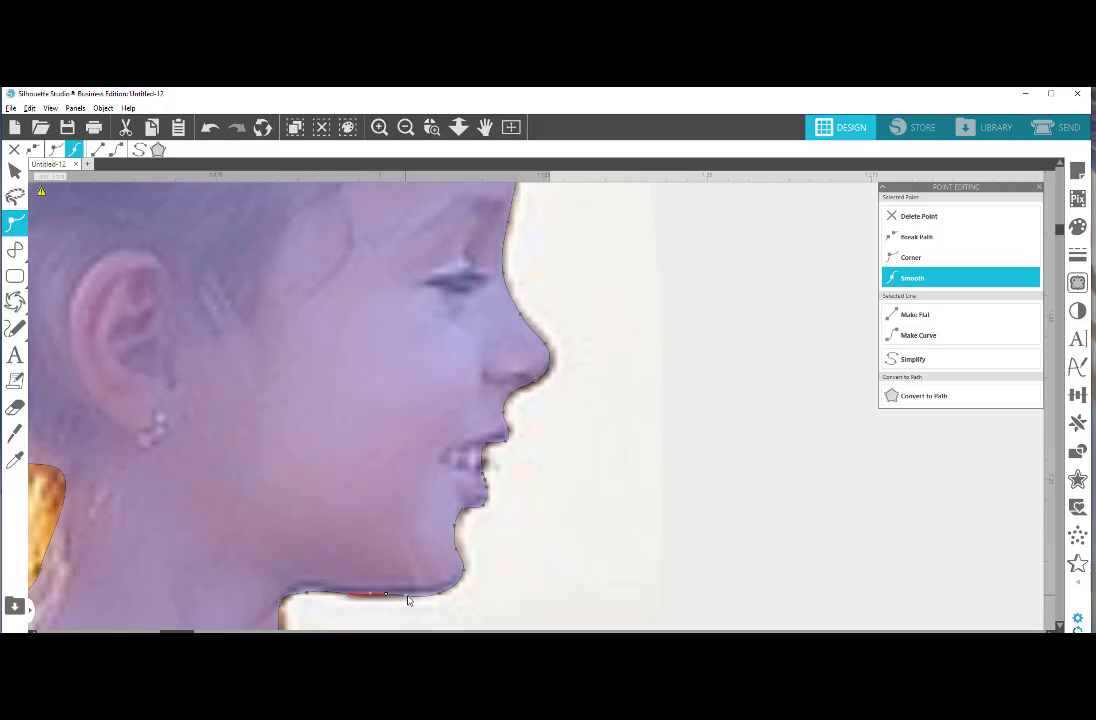
left_click(441, 597)
left_click(506, 611)
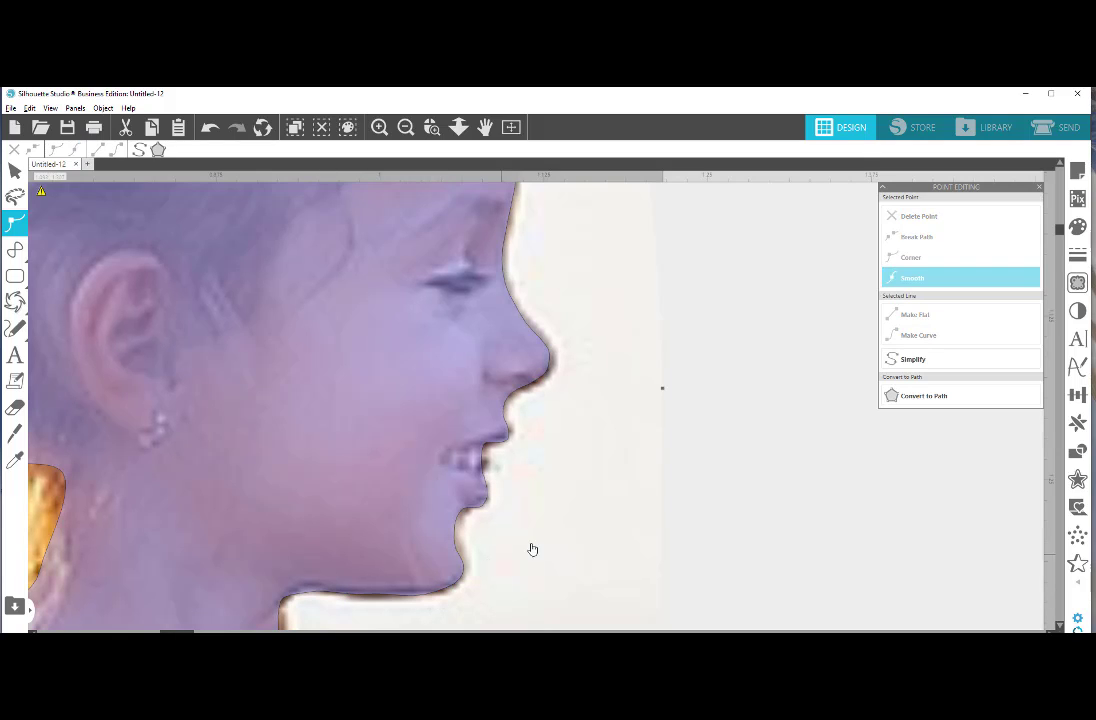
Adjust the outline's points on the front of the neck below the jaw so the edge follows the throat
scroll(585, 511, "down", 1)
scroll(585, 511, "down", 5)
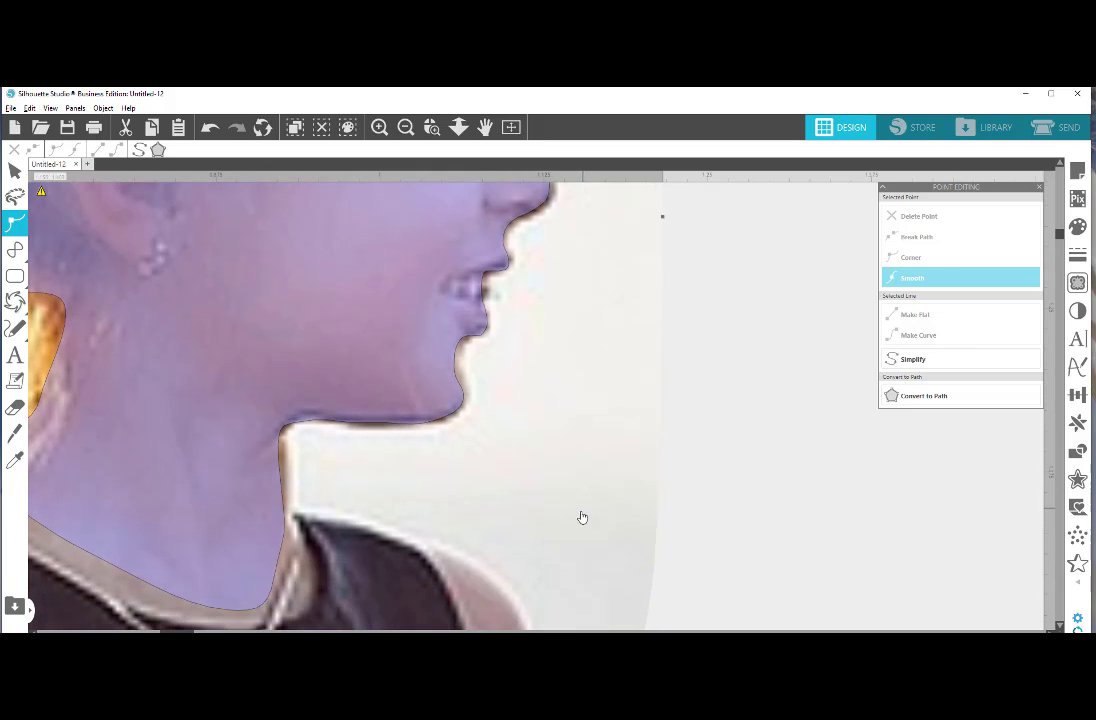
left_click(280, 430)
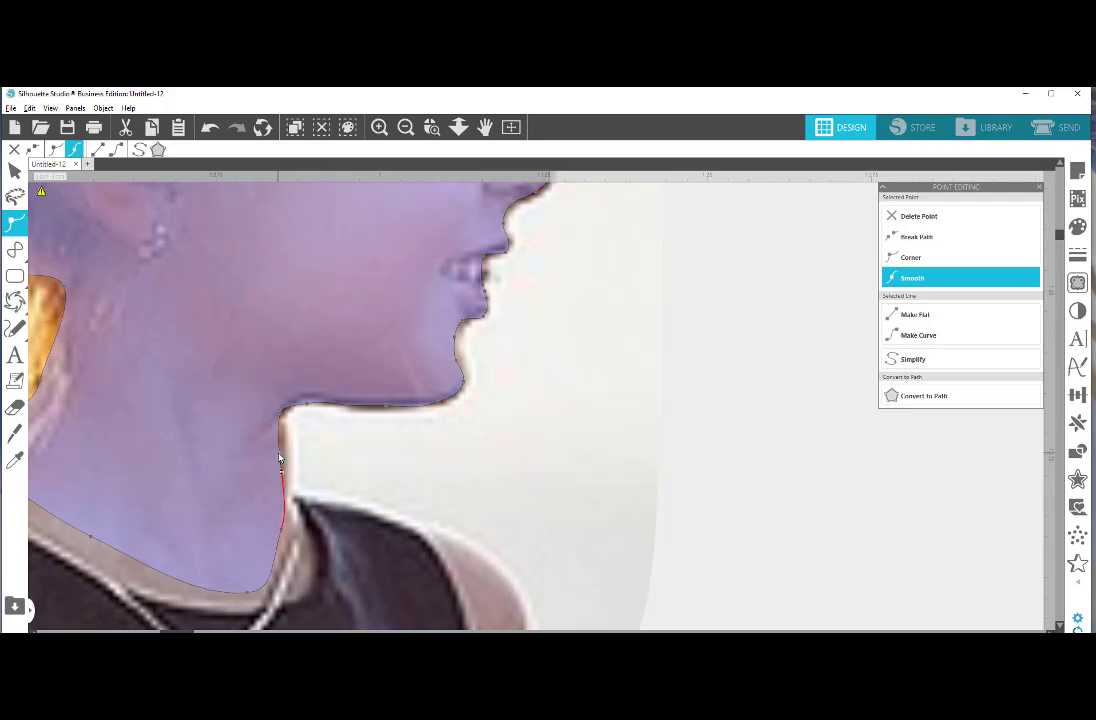
left_click(282, 458)
mouse_move(283, 456)
left_mouse_down()
mouse_move(298, 461)
mouse_move(308, 436)
mouse_move(330, 465)
mouse_move(291, 441)
mouse_move(282, 451)
left_mouse_up()
left_click(440, 495)
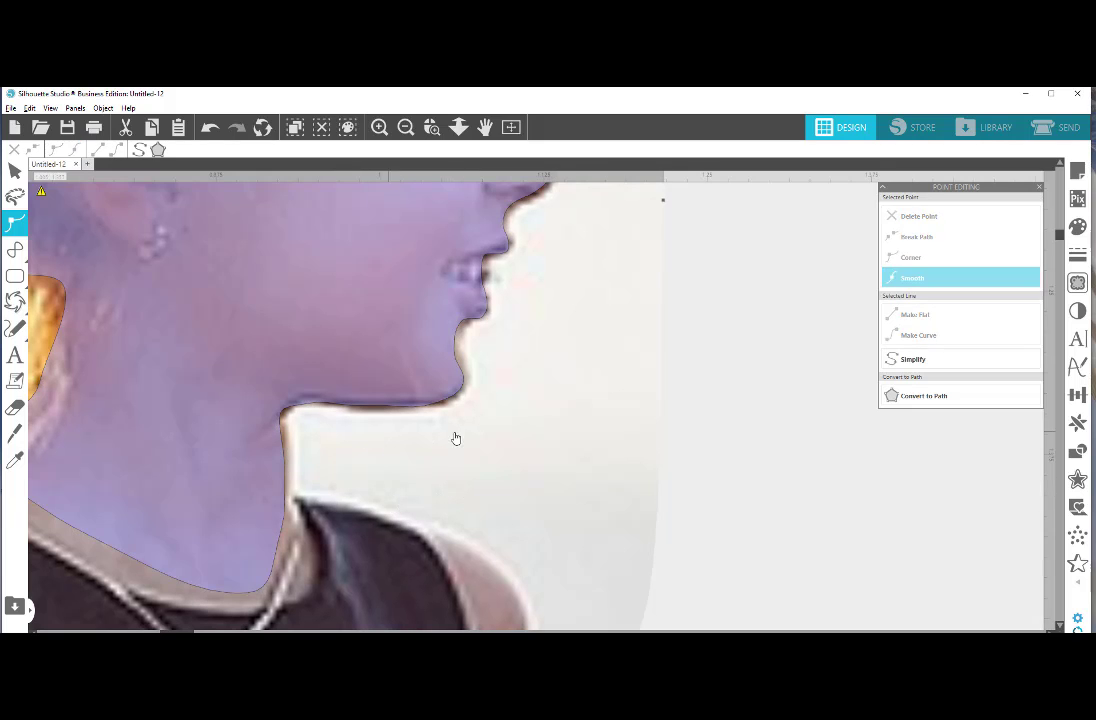
Pull in the outline's pointed corner at the nape and fit the adjoining point to the back of the neck
scroll(528, 467, "down", 3)
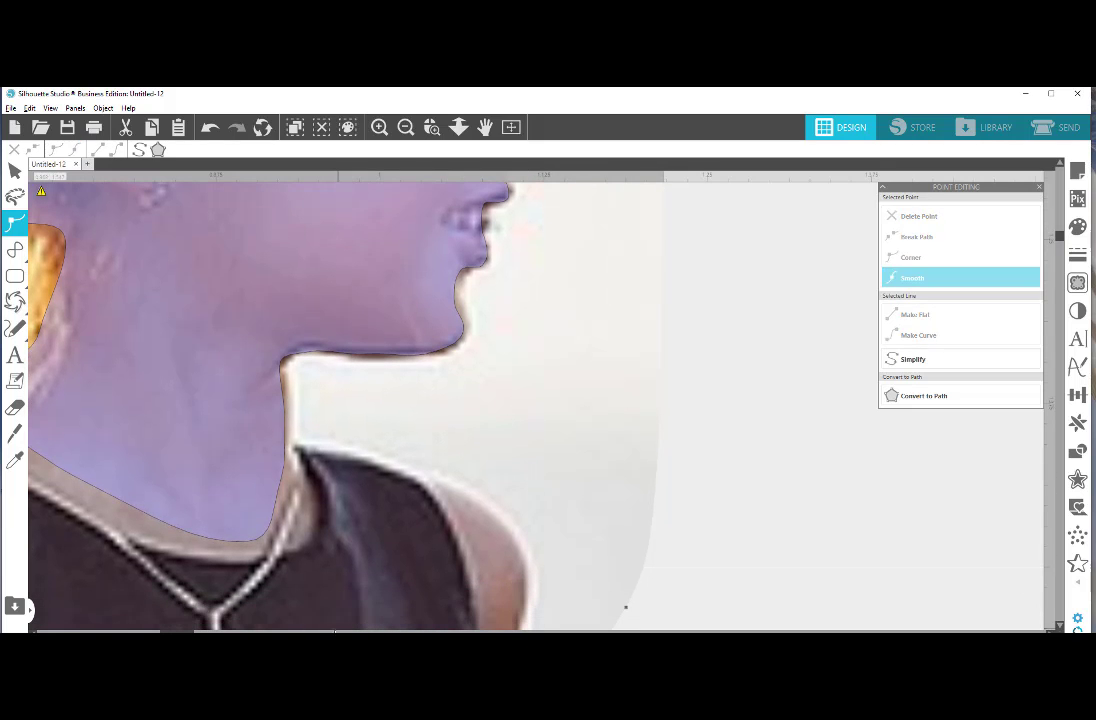
scroll(540, 400, "left", 5)
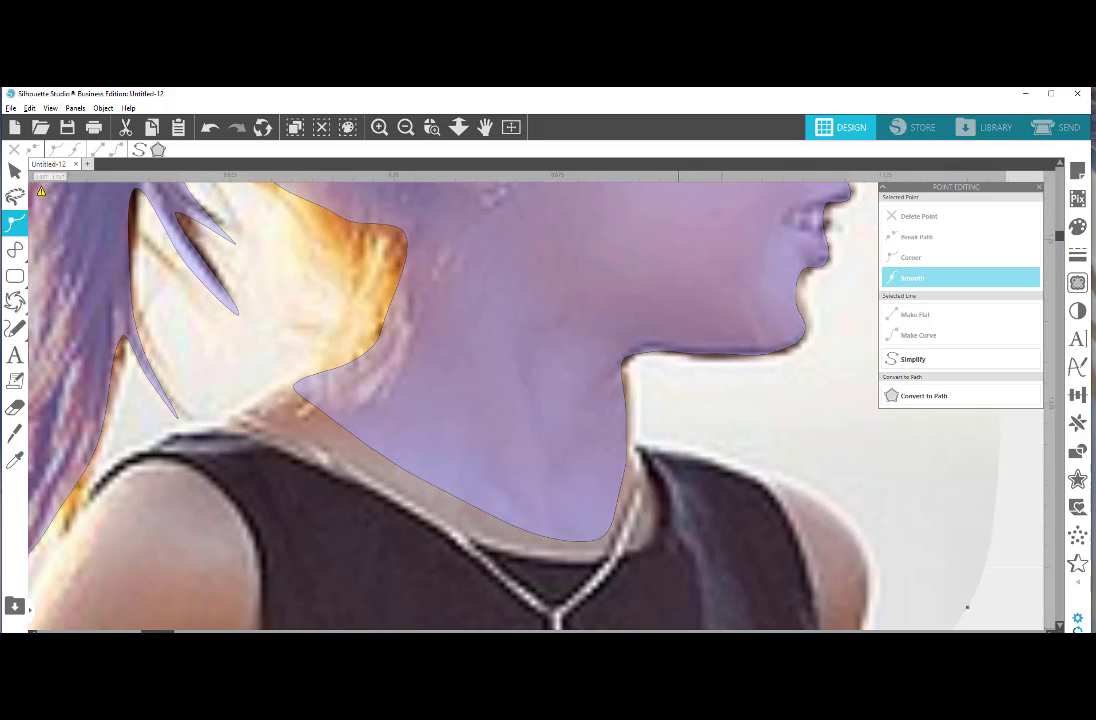
left_click(300, 384)
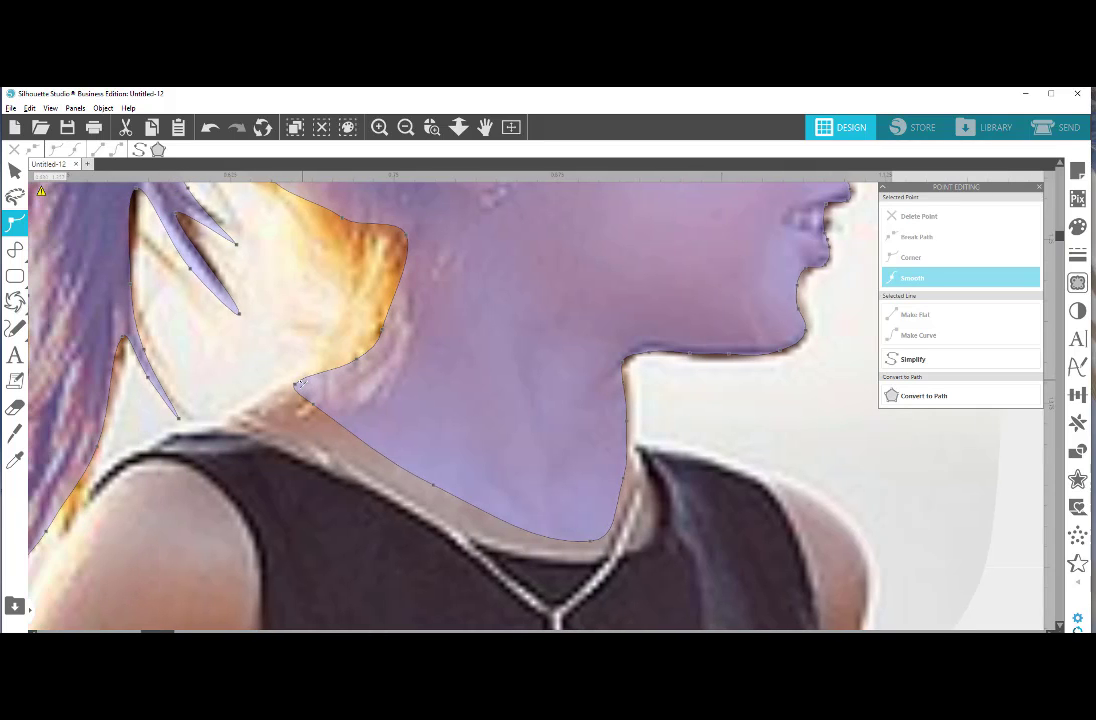
left_click_drag(297, 386, 317, 398)
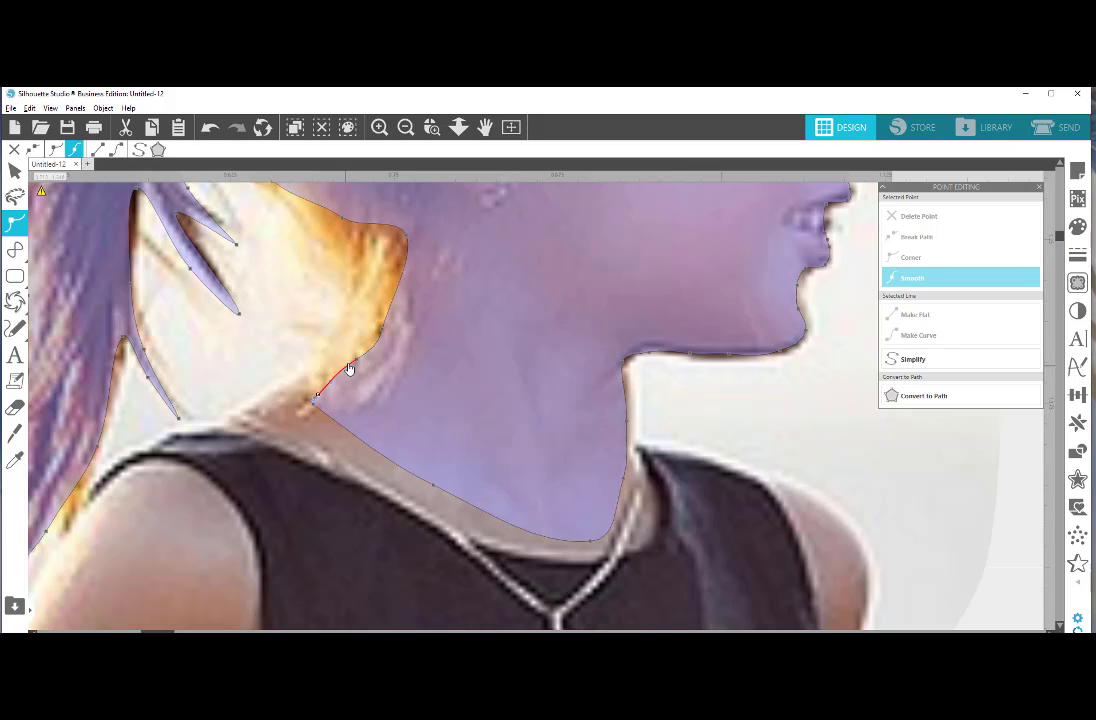
left_click(359, 361)
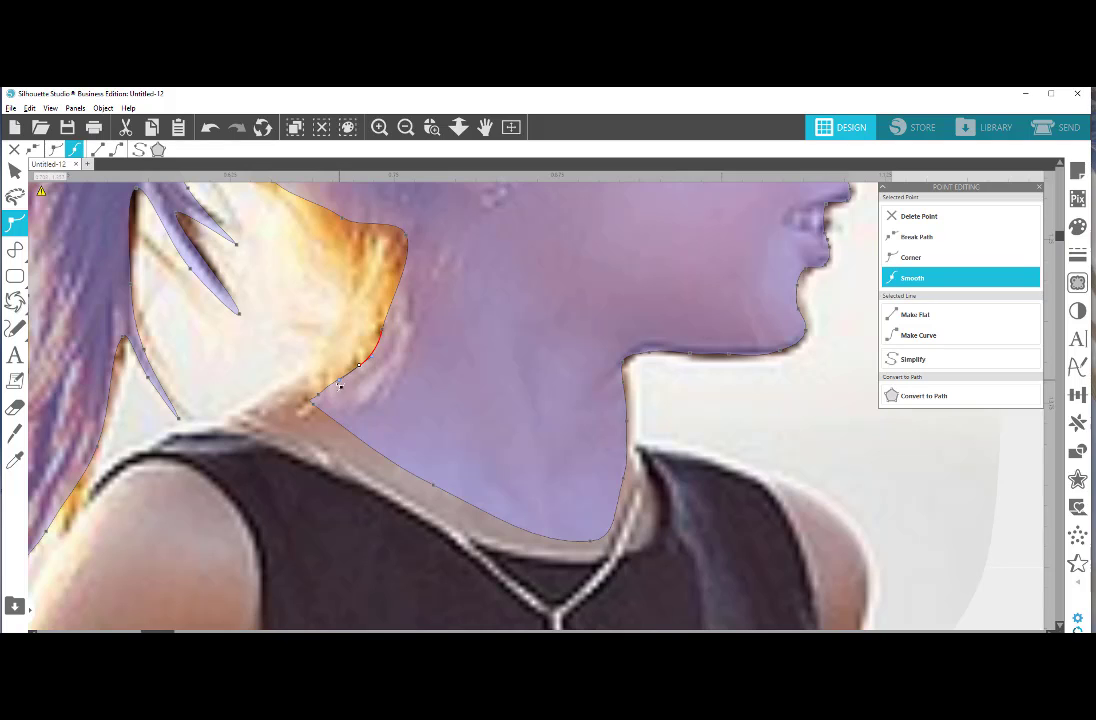
Fit the outline's points along the hairline behind the ear and at the lower back of the head to the photo
scroll(416, 358, "up", 3)
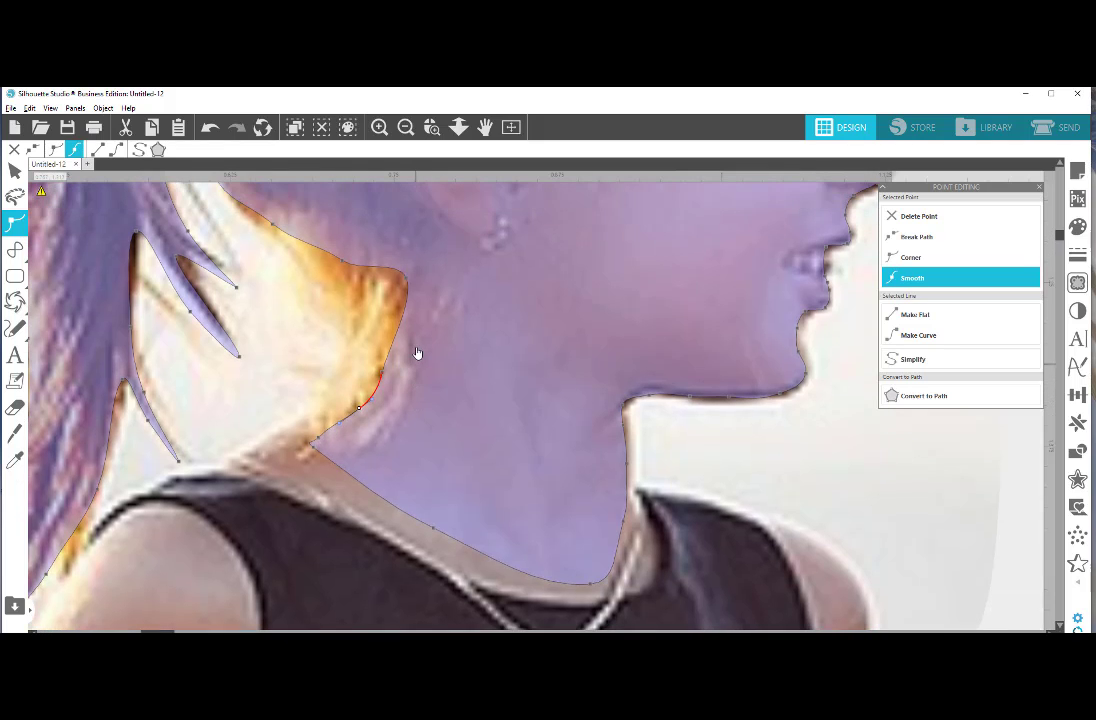
scroll(417, 354, "up", 3)
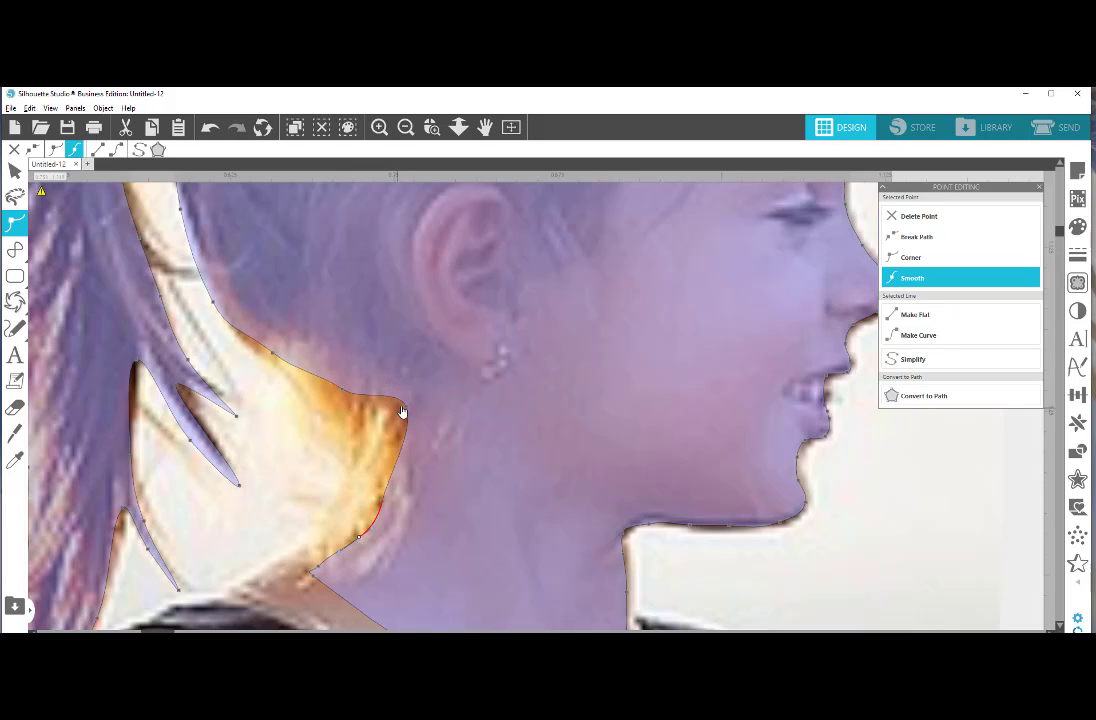
left_click_drag(408, 410, 355, 370)
left_click(276, 356)
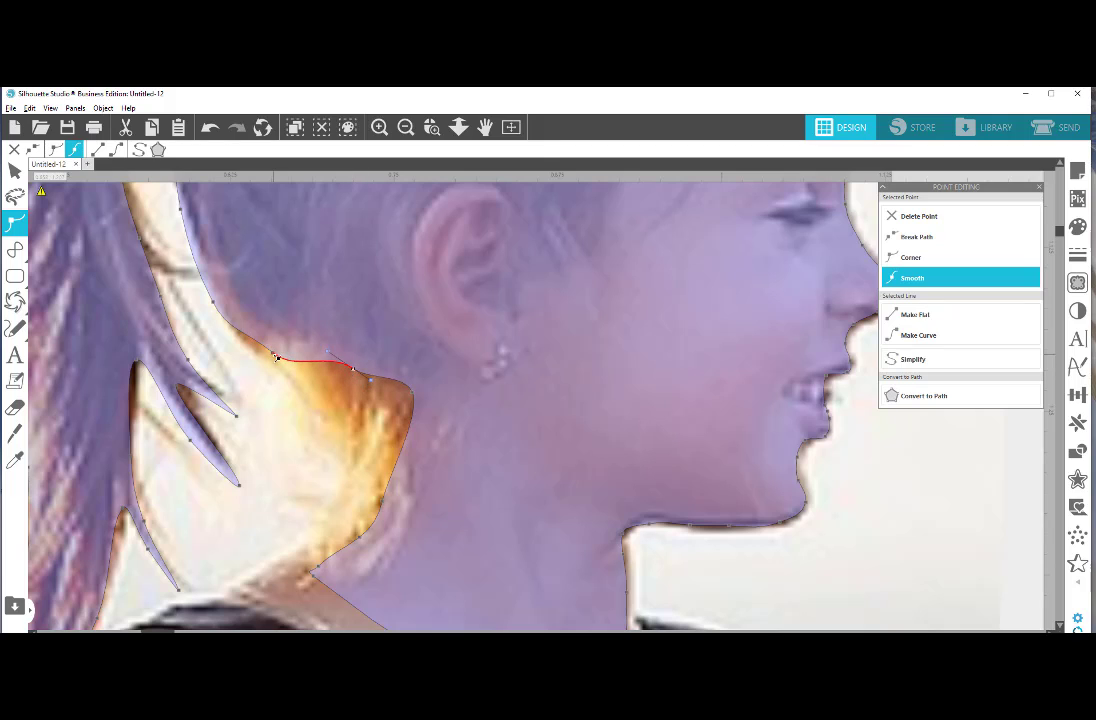
left_click_drag(276, 356, 280, 344)
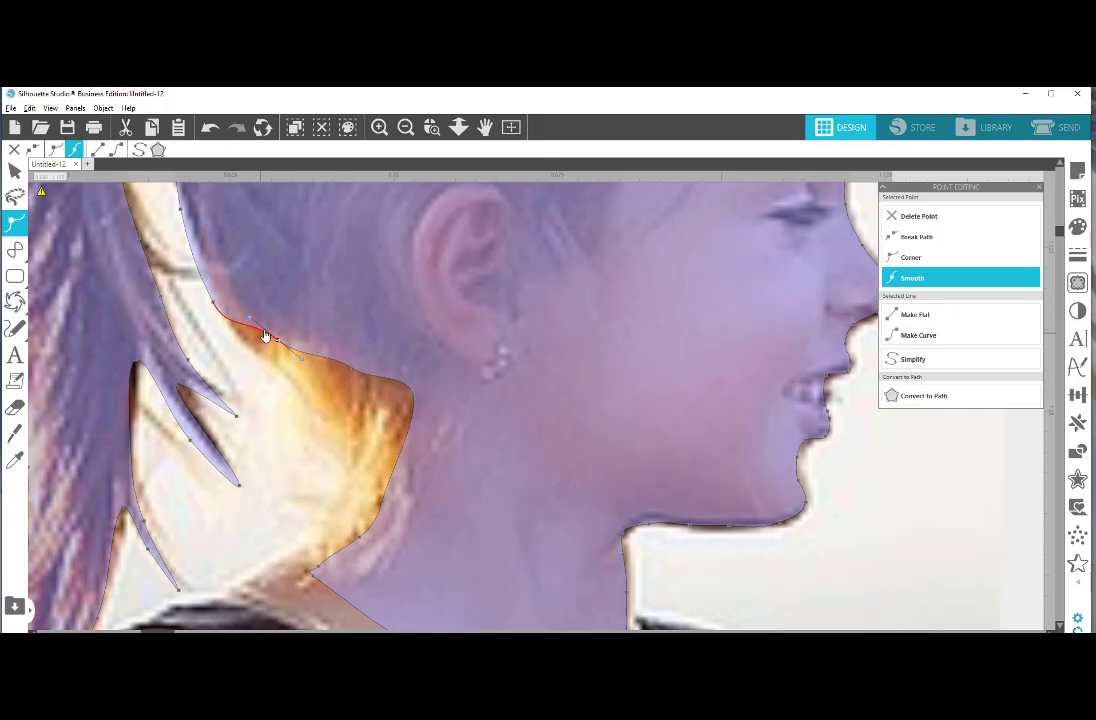
scroll(336, 382, "up", 3)
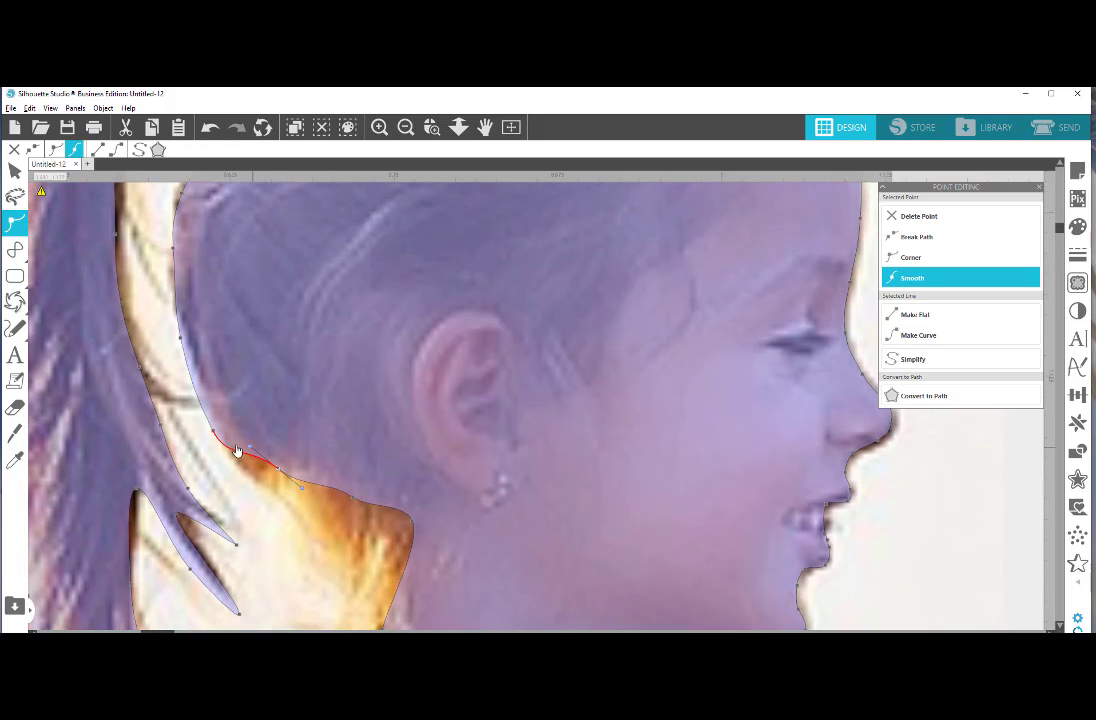
left_click_drag(213, 431, 222, 425)
scroll(292, 412, "up", 2)
scroll(293, 402, "up", 3)
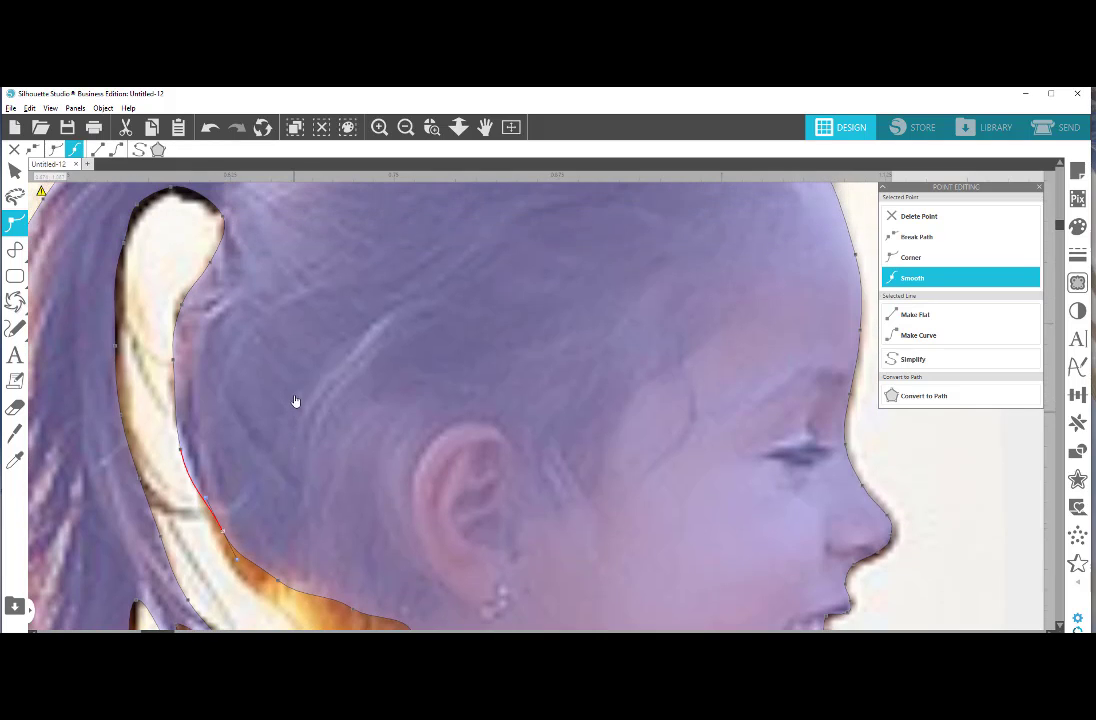
left_click_drag(180, 455, 186, 454)
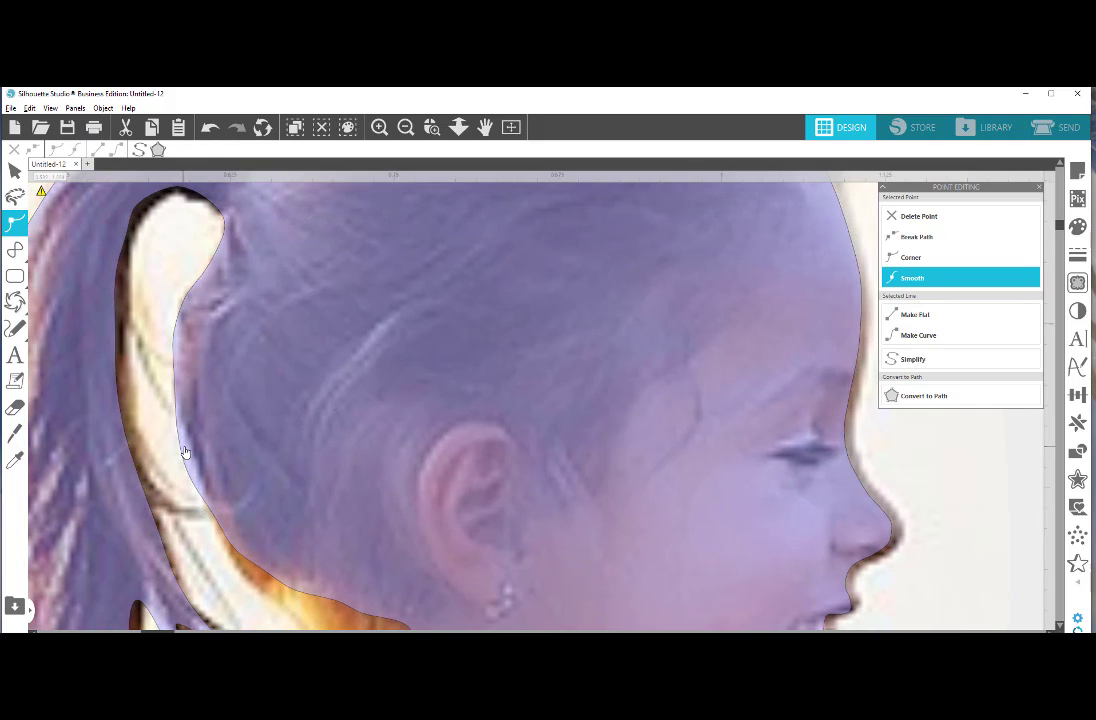
left_click(391, 394)
scroll(391, 394, "down", 3)
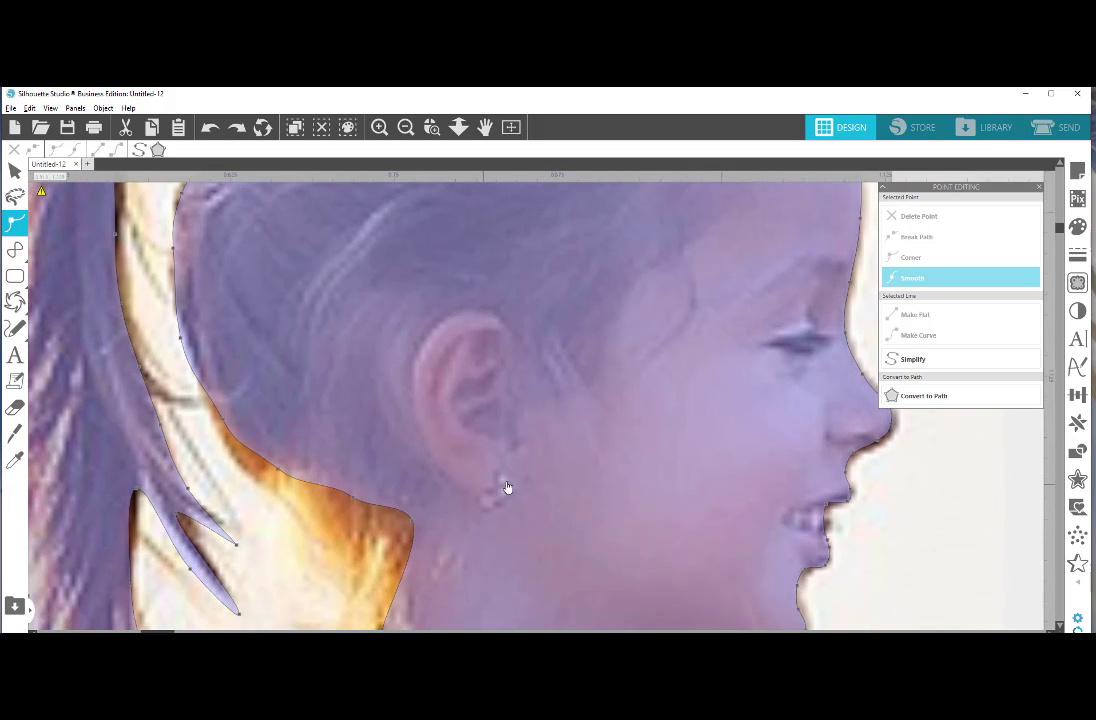
Reshape the opening between ponytail and head, fitting the points along its top and its ponytail side to the photo
scroll(462, 432, "up", 4)
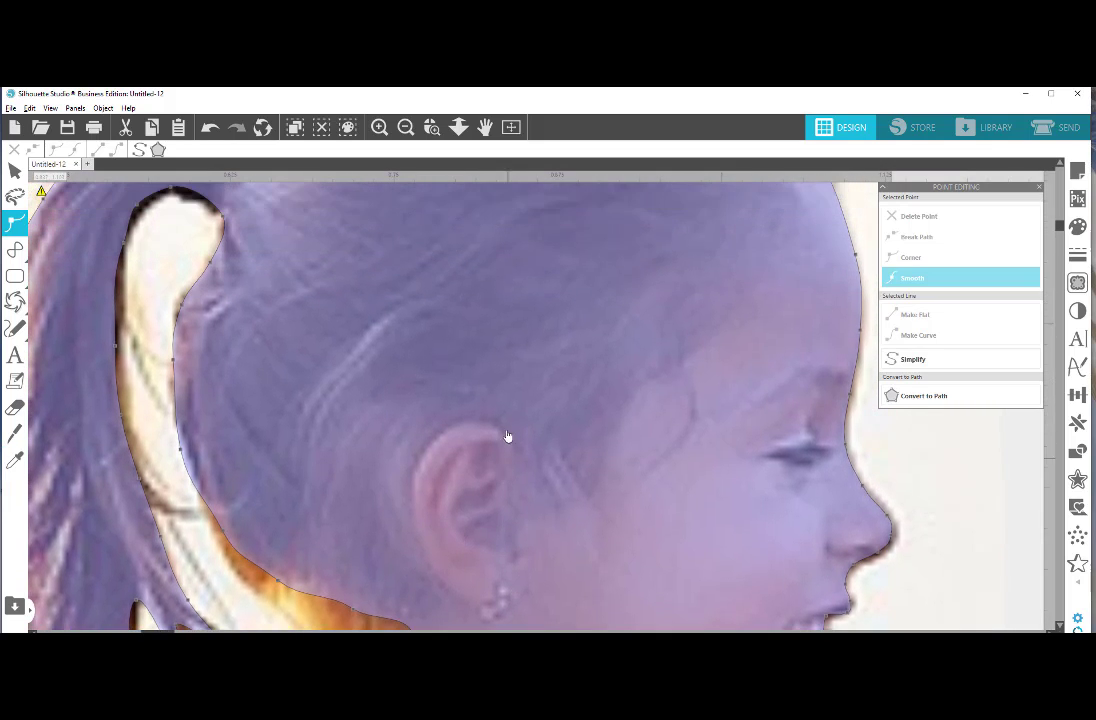
scroll(490, 438, "up", 6)
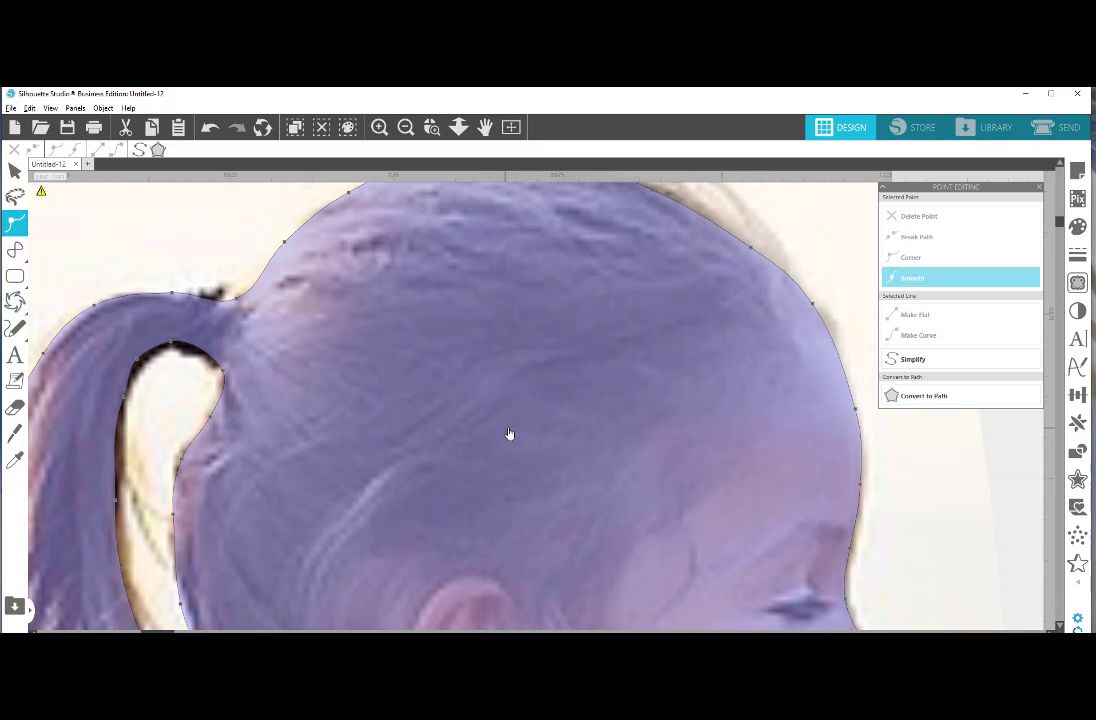
left_click(173, 345)
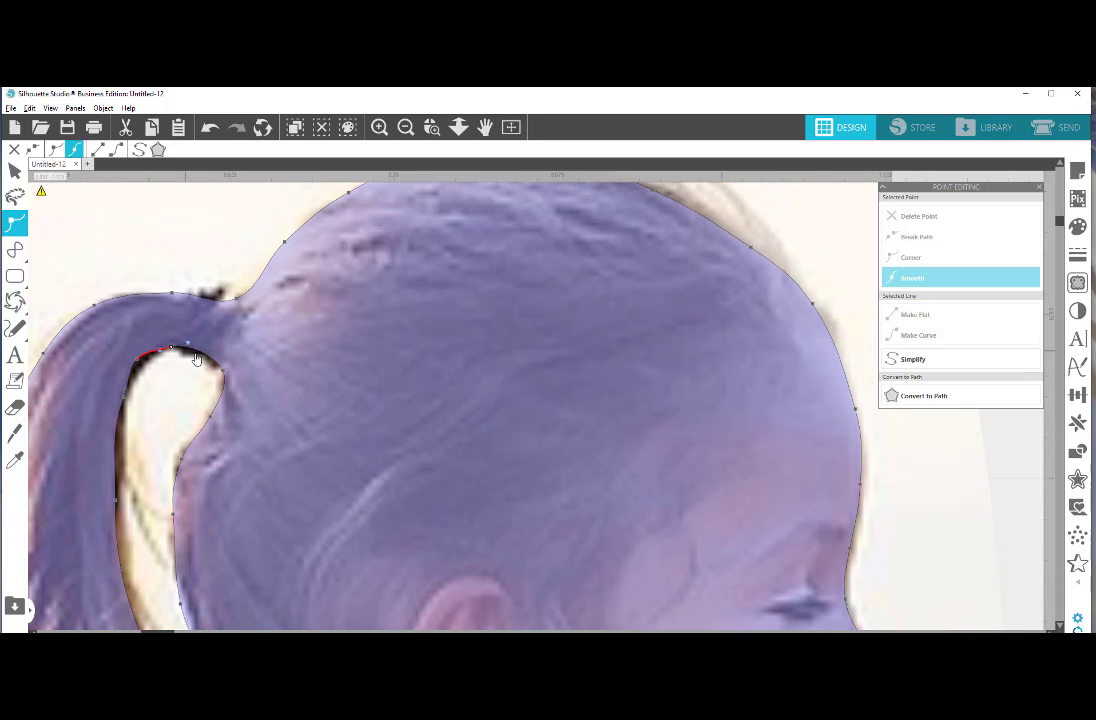
left_click_drag(188, 344, 144, 366)
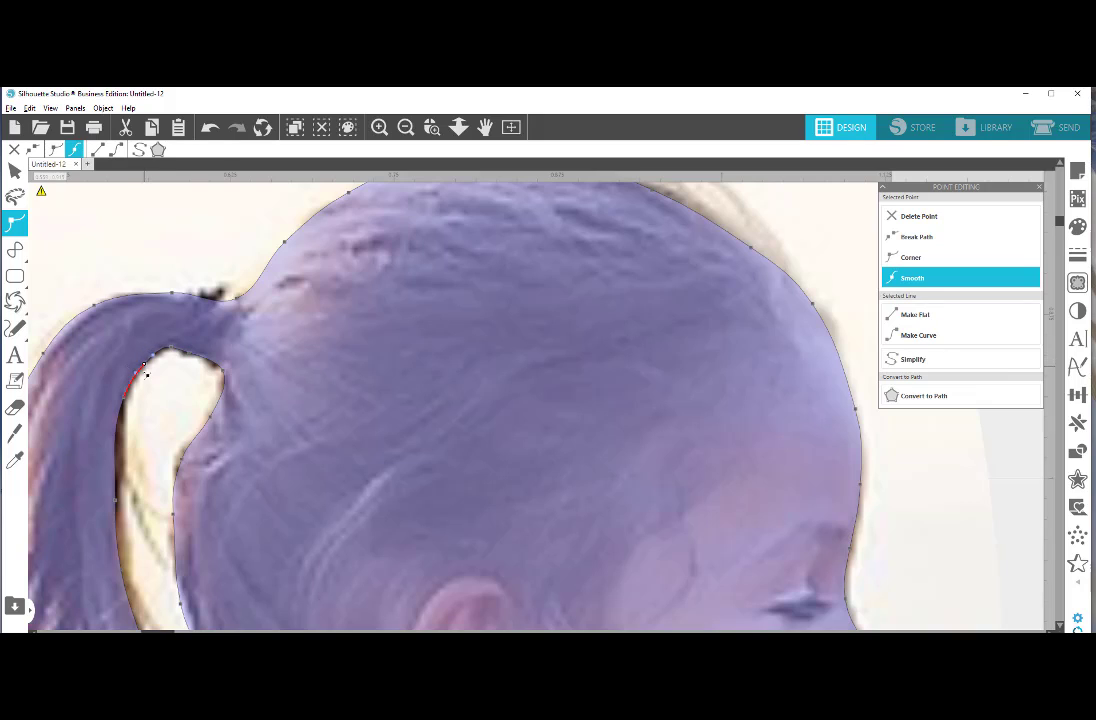
left_click(116, 453)
left_click_drag(115, 452, 125, 452)
Check the outline along the ponytail, its loose strands and the crown, zoom out to the whole head, and leave point editing
scroll(305, 456, "down", 5)
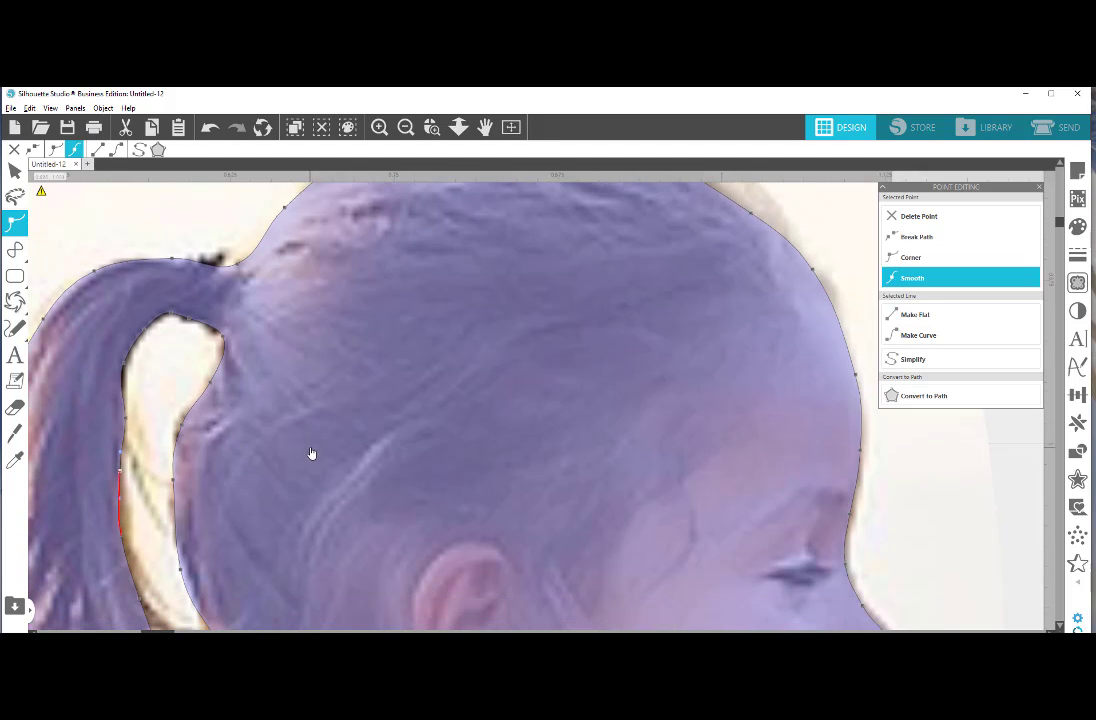
scroll(300, 458, "down", 3)
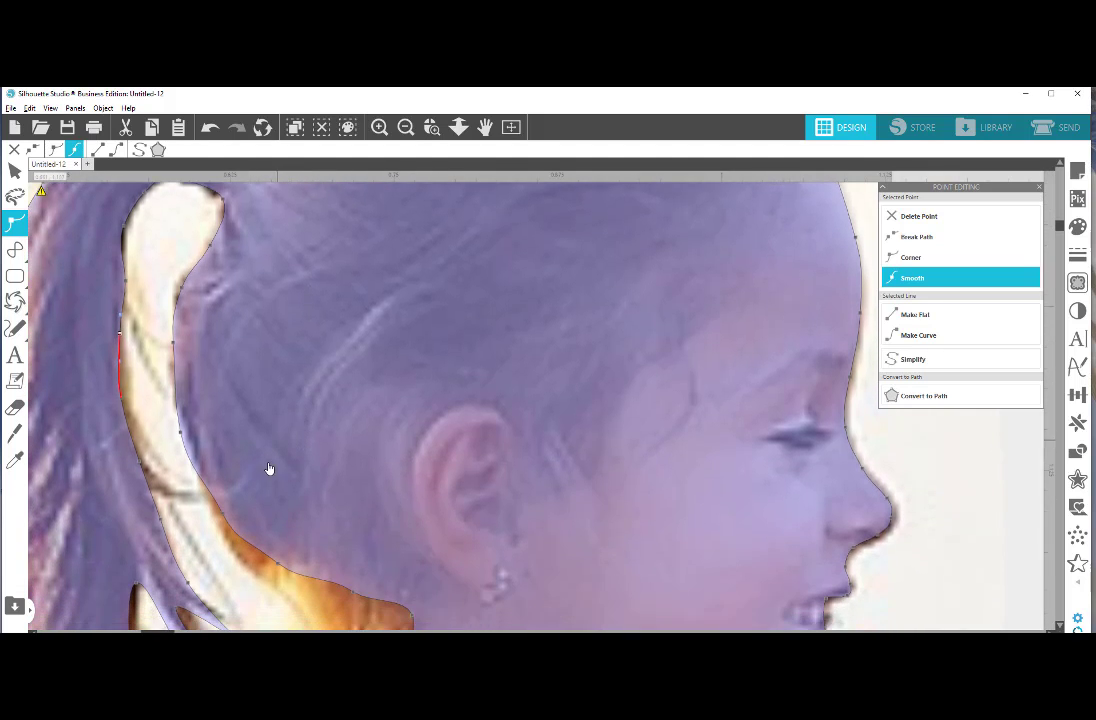
scroll(260, 491, "down", 1)
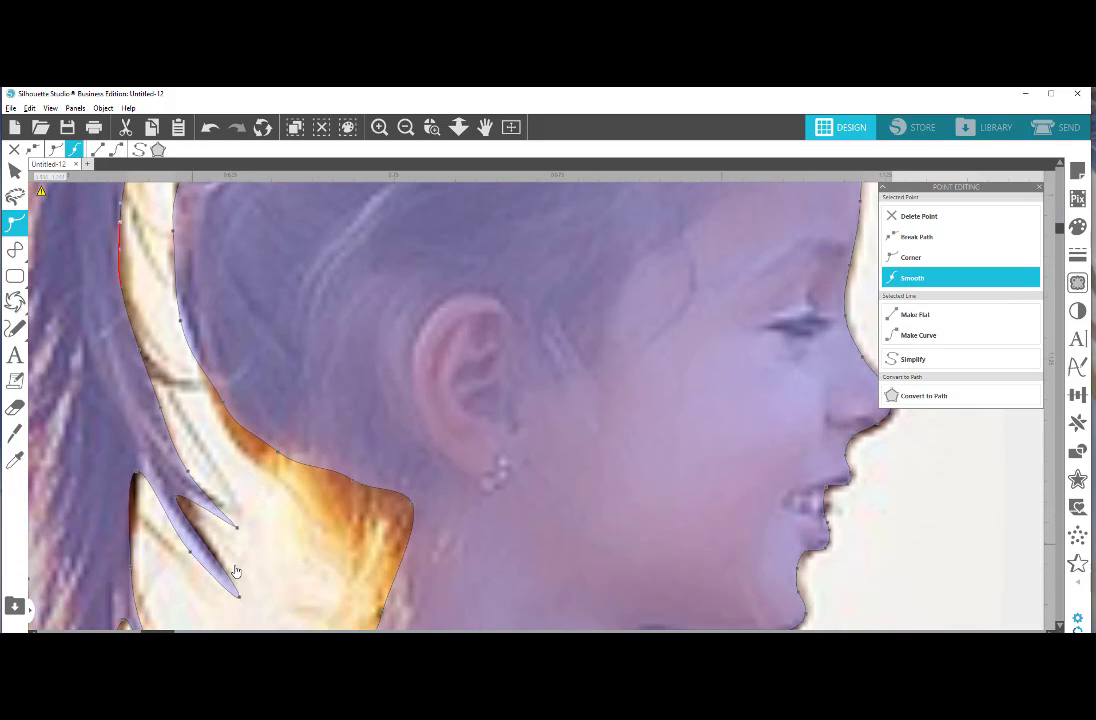
scroll(220, 475, "down", 2)
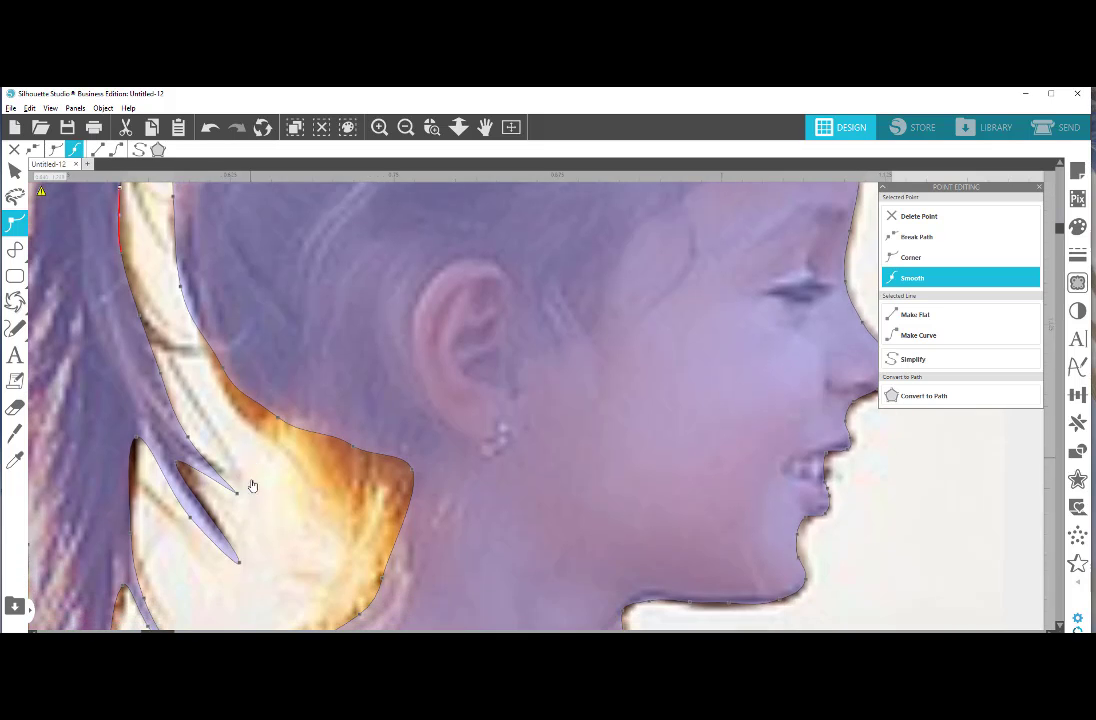
scroll(225, 533, "down", 3)
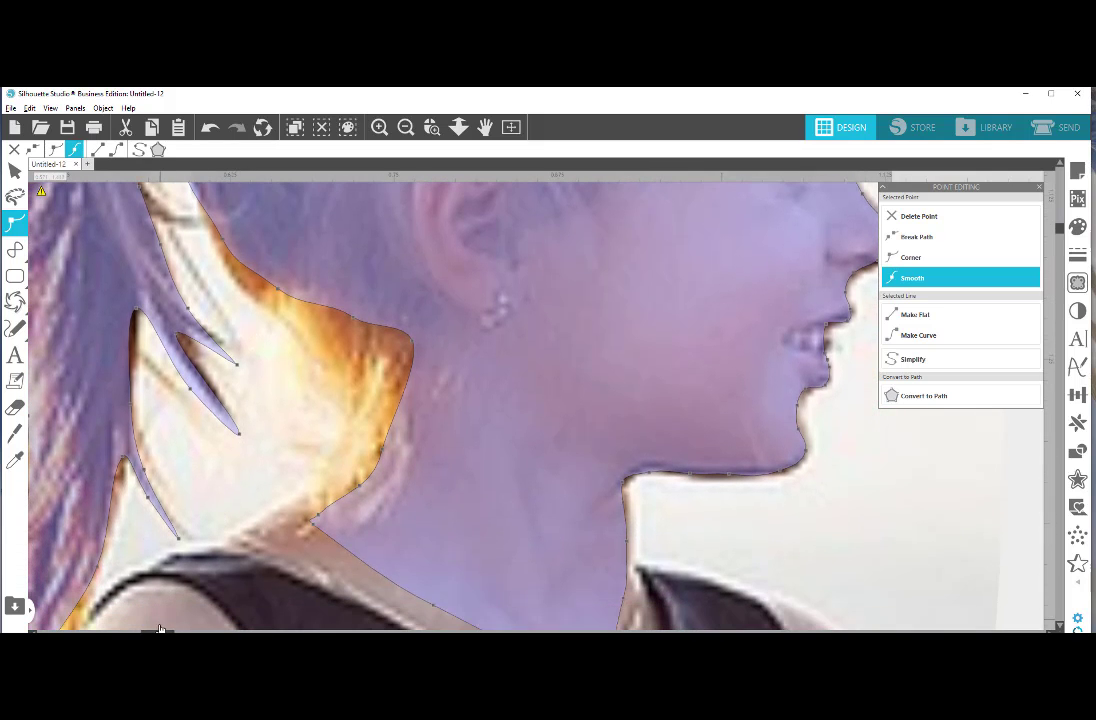
scroll(540, 400, "left", 8)
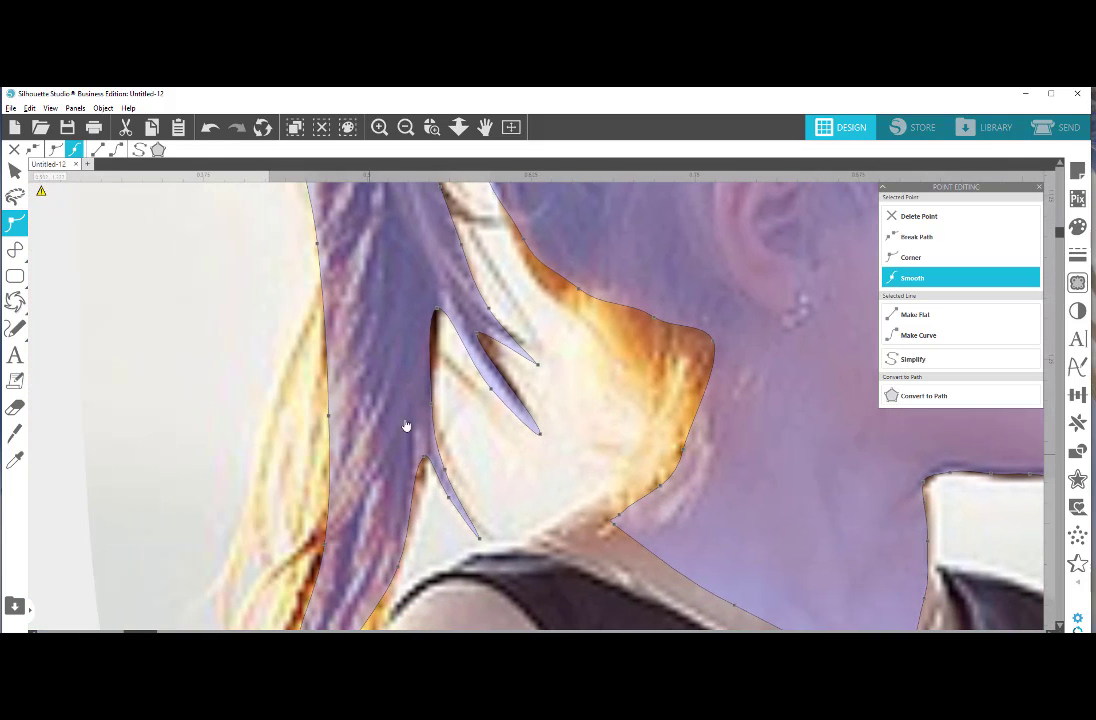
scroll(420, 400, "up", 5)
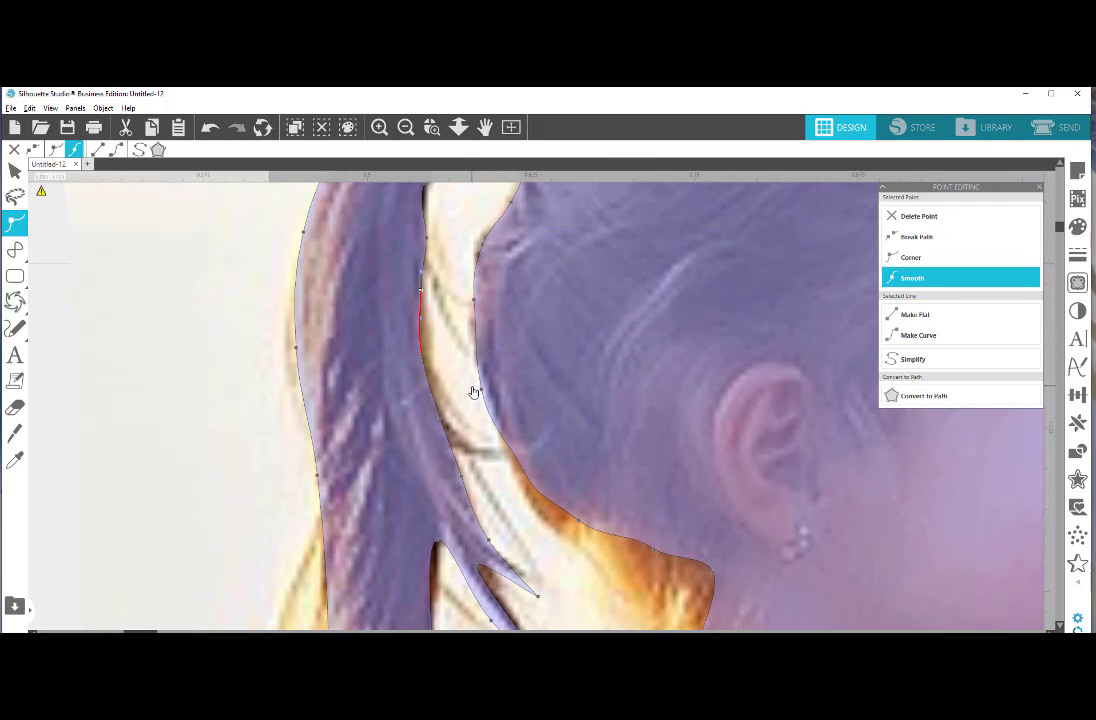
scroll(474, 392, "up", 5)
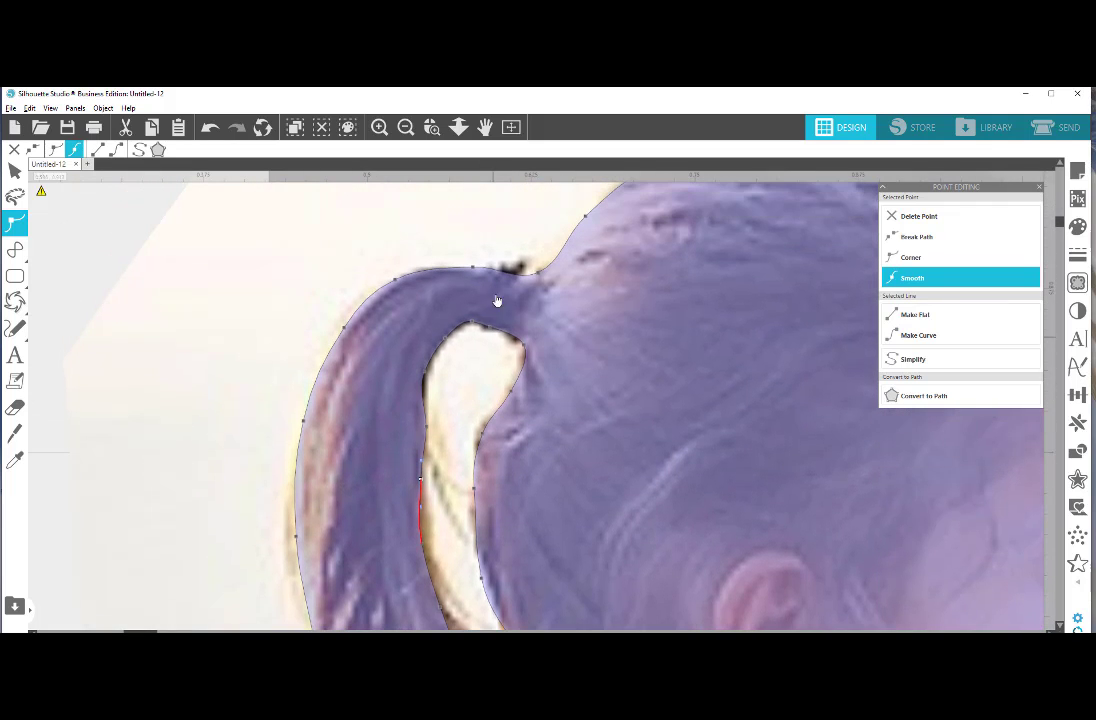
scroll(653, 286, "up", 3)
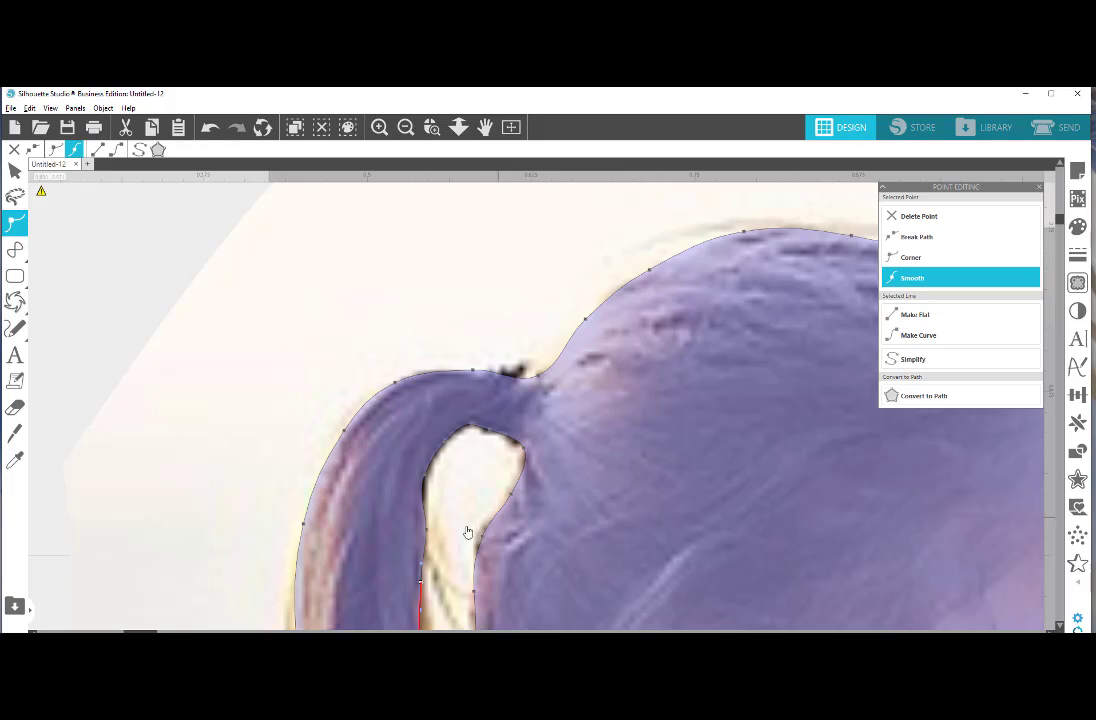
left_click_drag(140, 631, 162, 631)
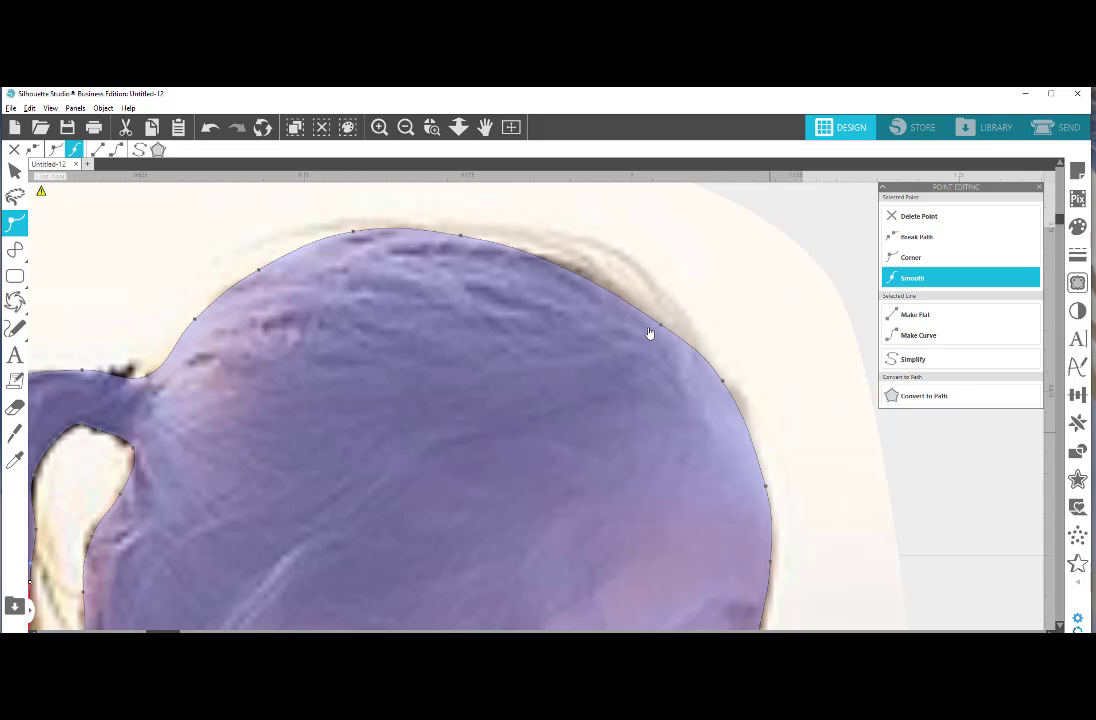
left_click(405, 128)
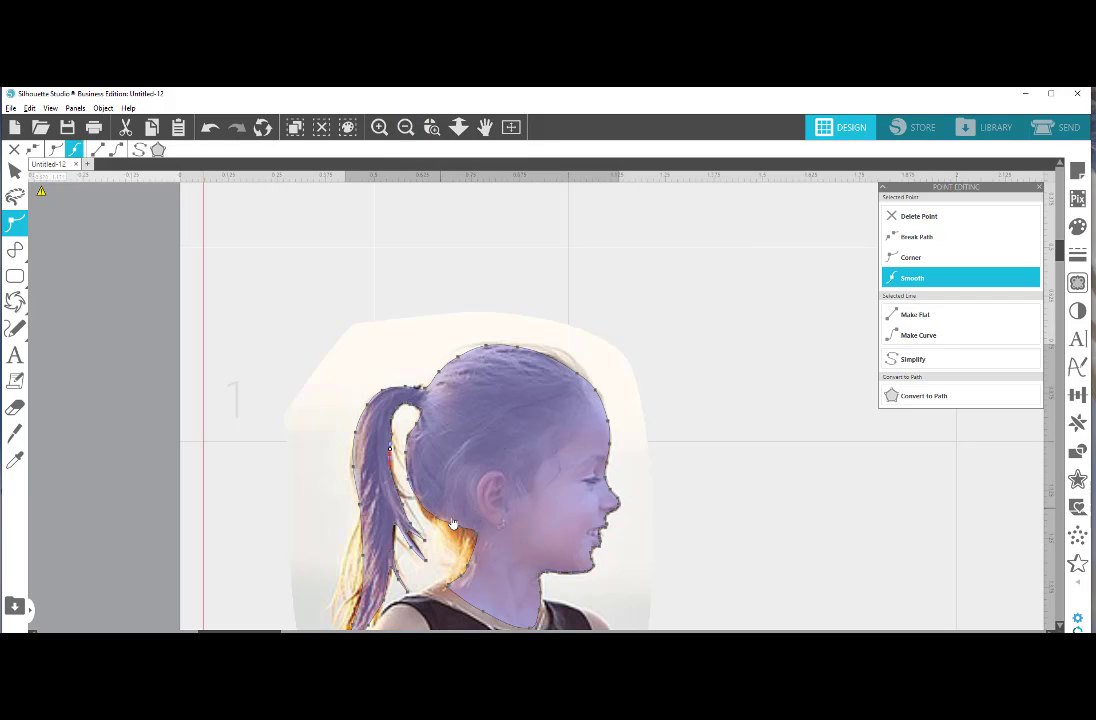
double_click(516, 485)
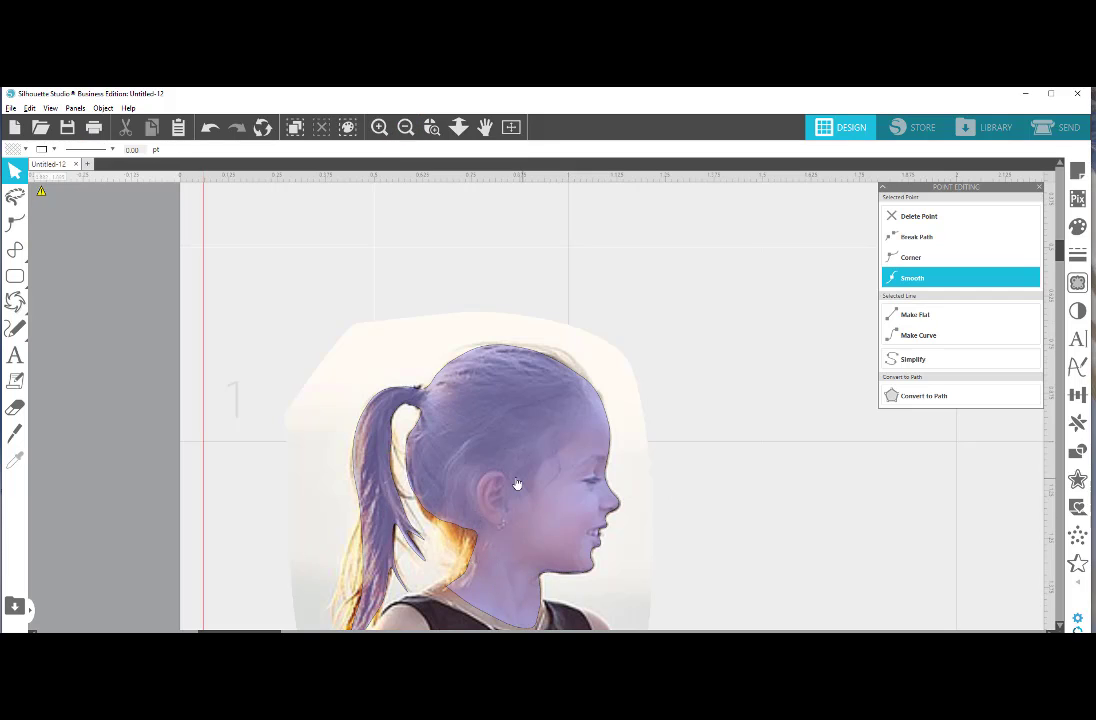
Move the silhouette beside the photo to check its overall shape, and place it back over the head
left_click_drag(516, 485, 759, 410)
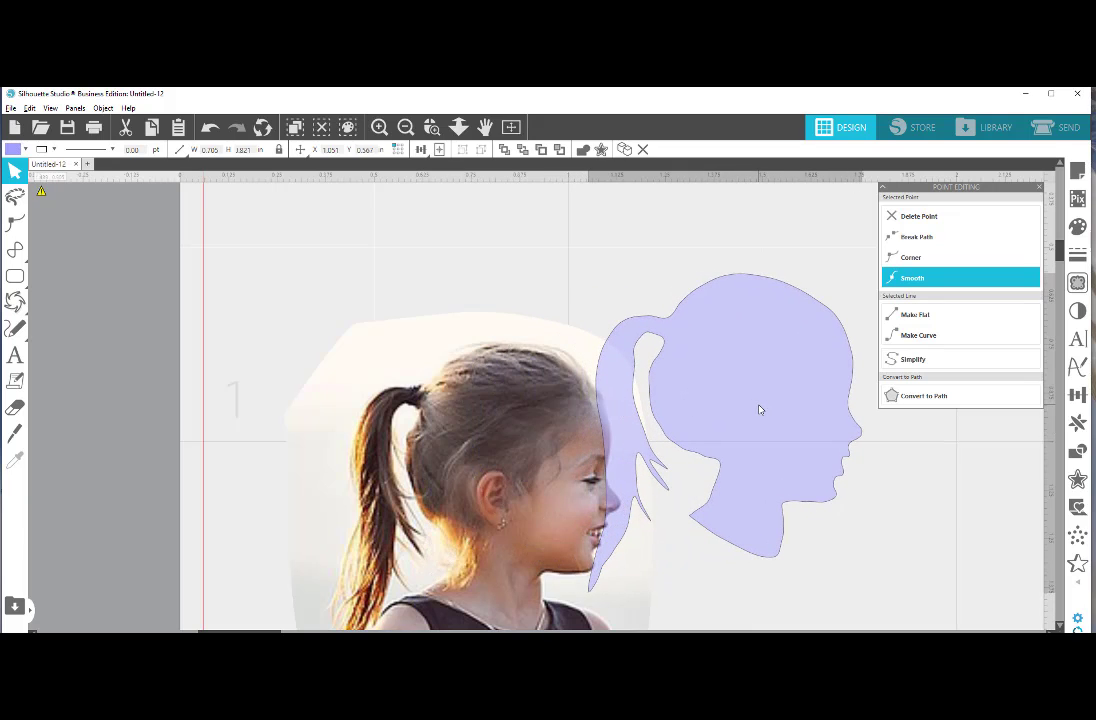
key("Escape")
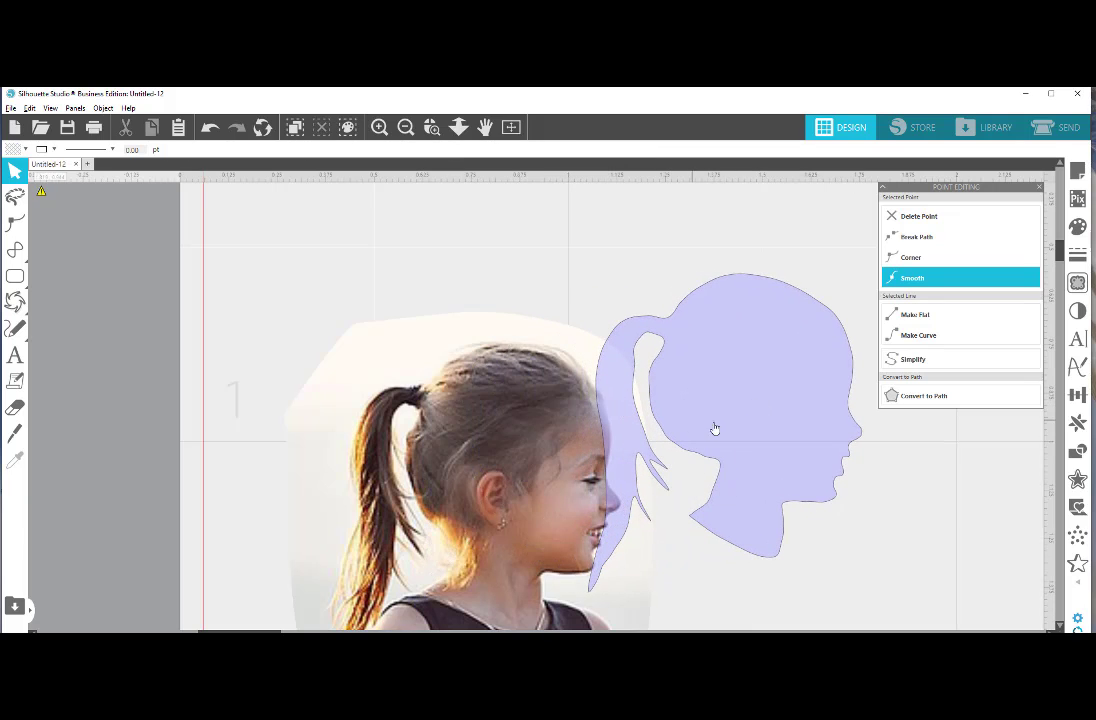
left_click_drag(693, 392, 500, 458)
left_click(447, 259)
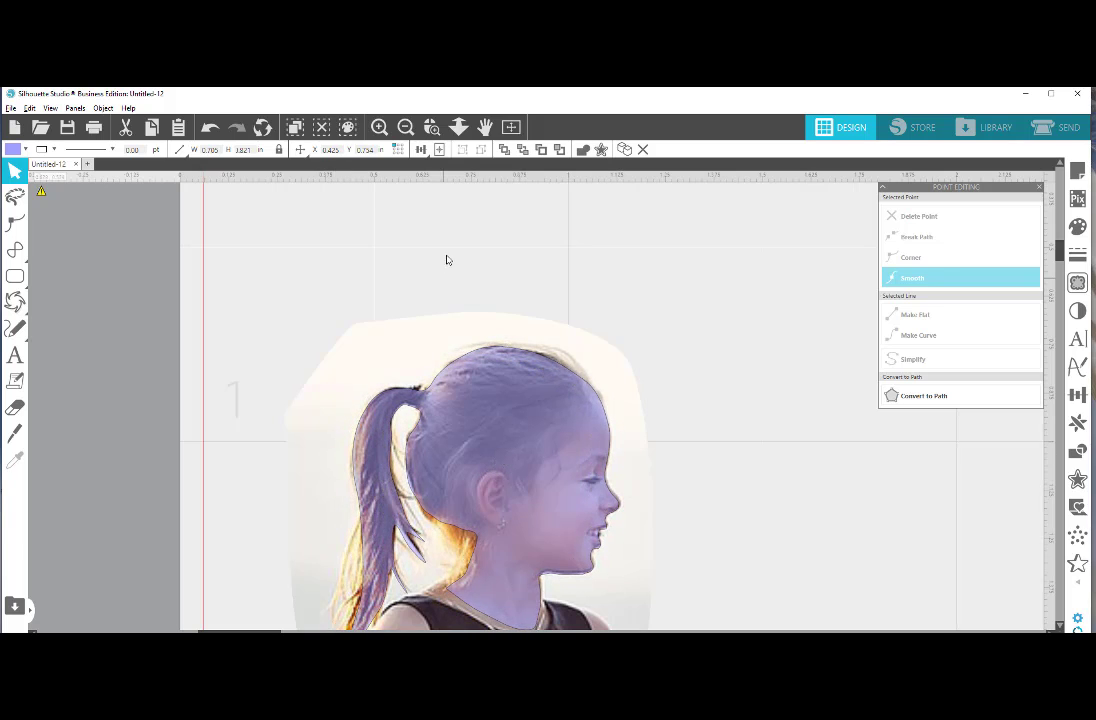
Align the silhouette precisely over the girl's head in the photo
left_click(436, 127)
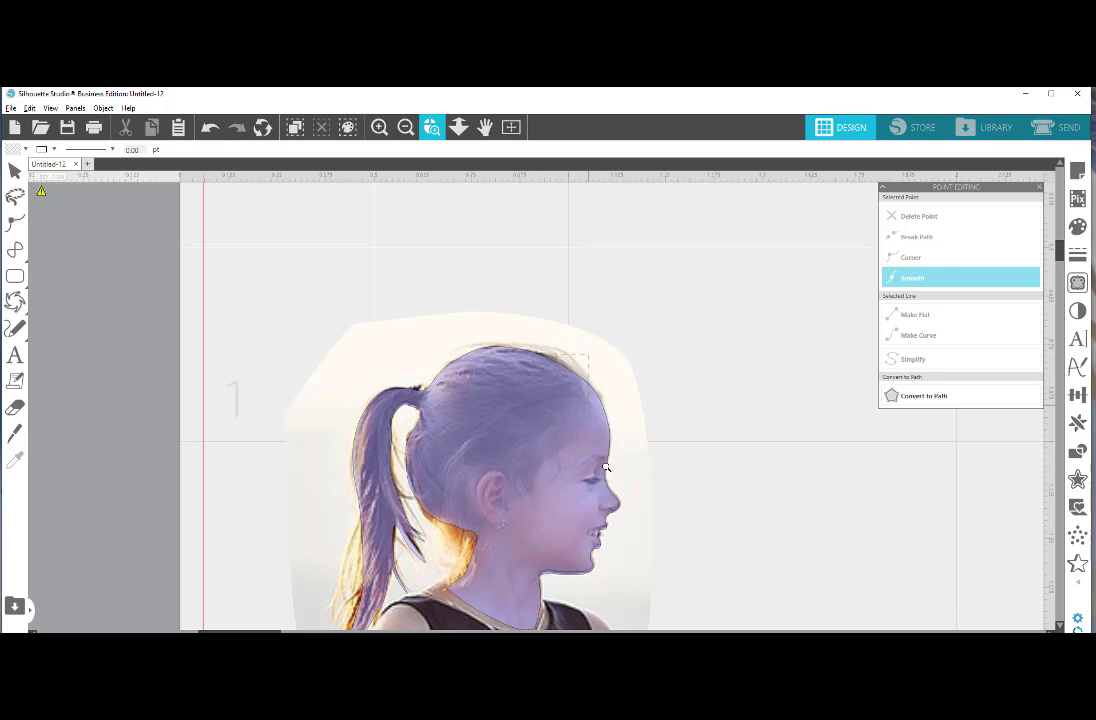
left_click_drag(606, 467, 648, 621)
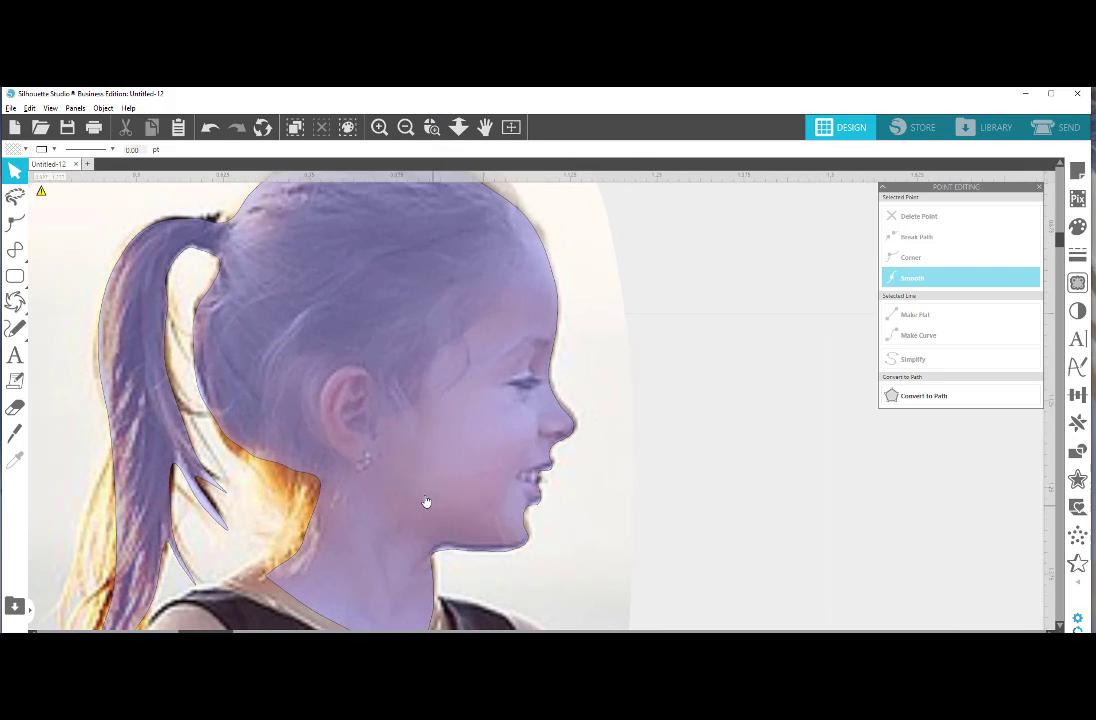
left_click(426, 502)
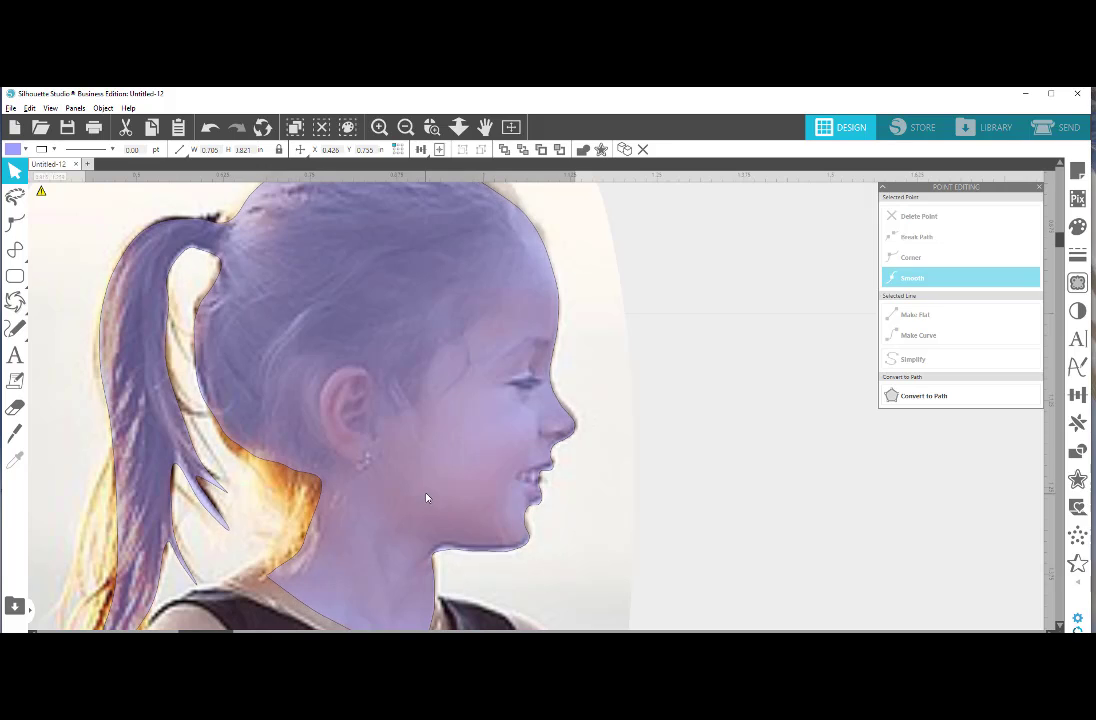
left_click_drag(426, 497, 427, 497)
key("Escape")
left_click(323, 480)
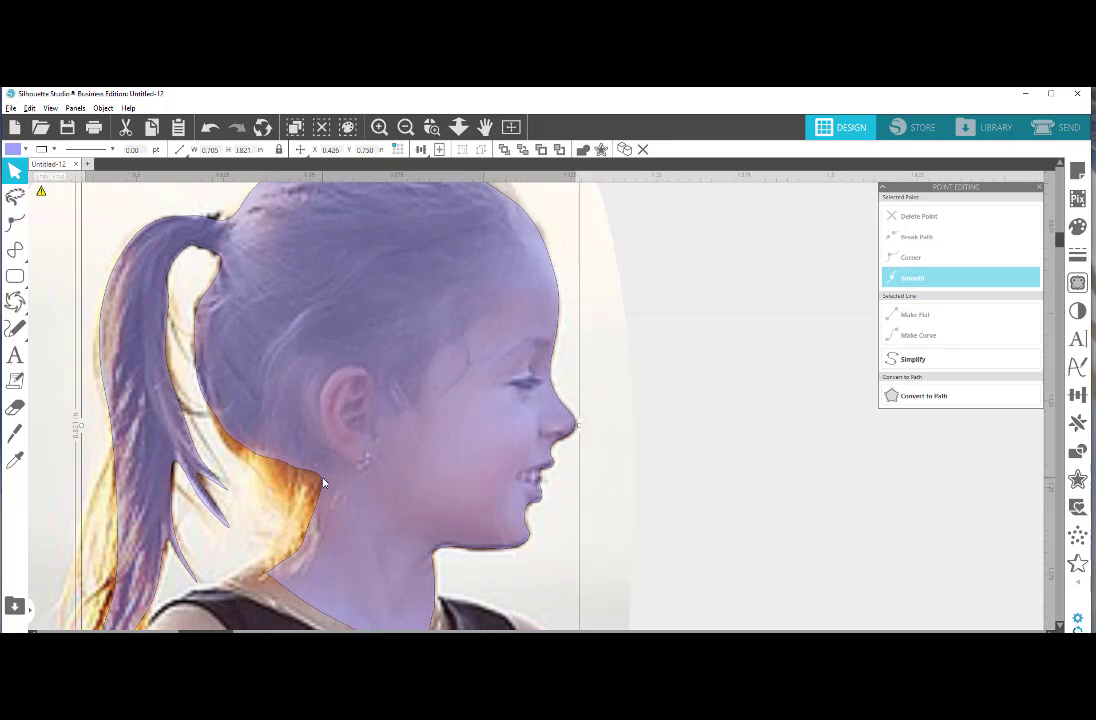
left_click(322, 482)
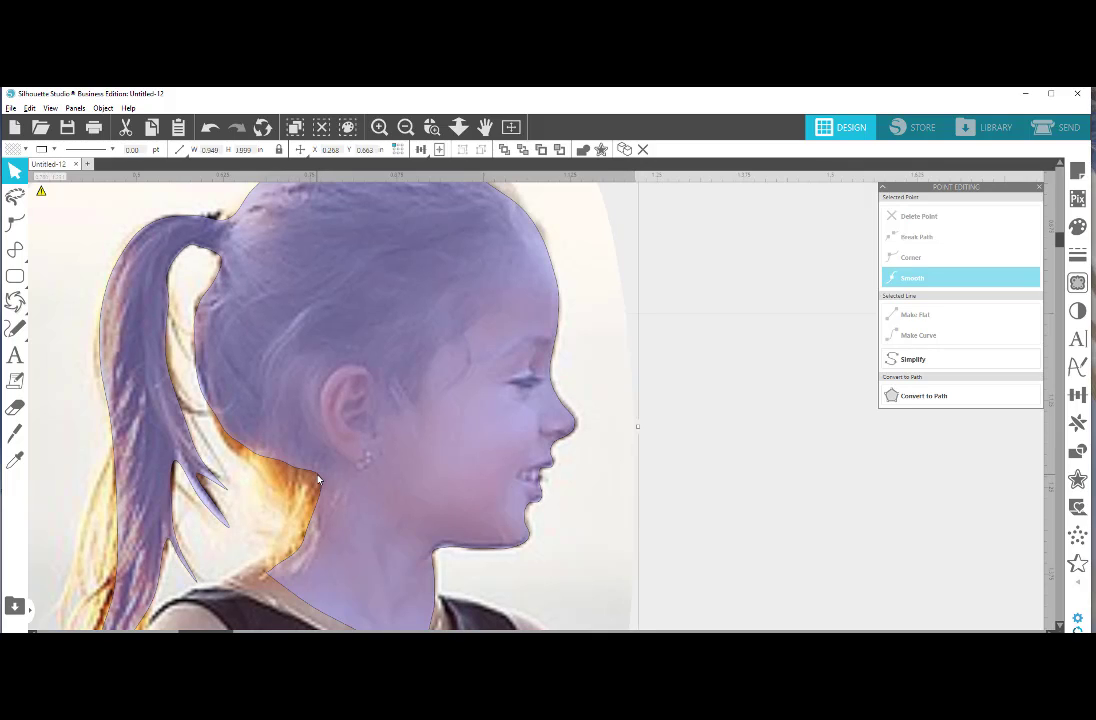
left_click(703, 449)
left_click(507, 448)
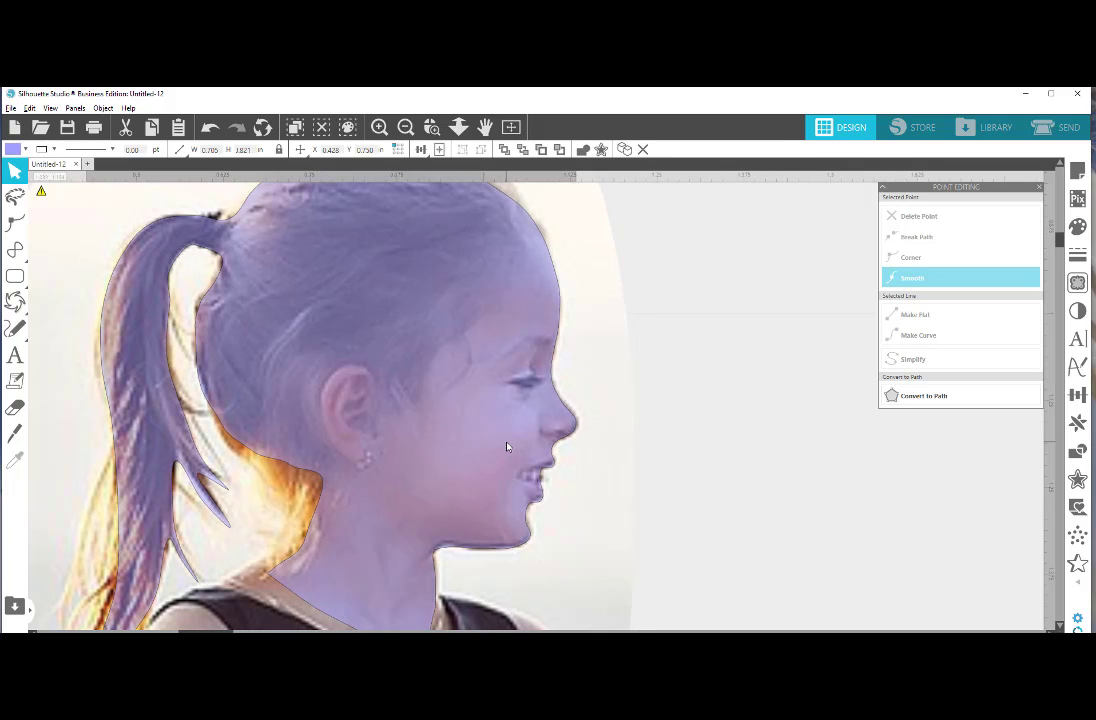
Move the outline's pointed corner at the nape and the point at the base of the neck outward to follow the hair
double_click(310, 473)
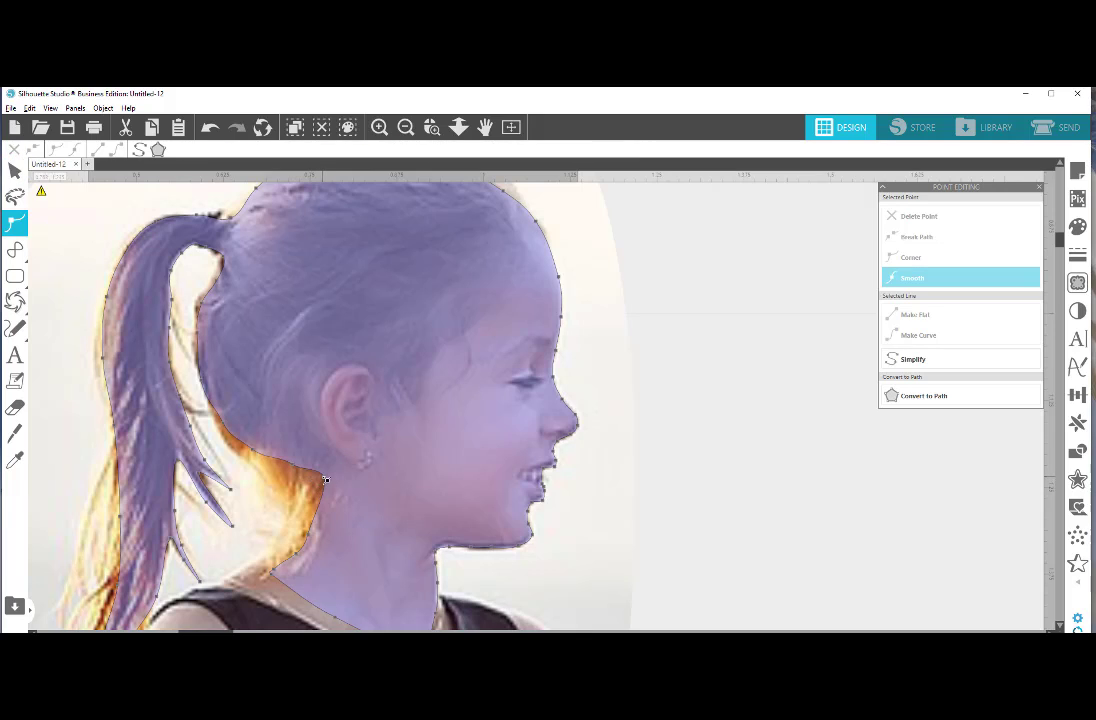
left_click_drag(326, 480, 304, 485)
left_click(296, 468)
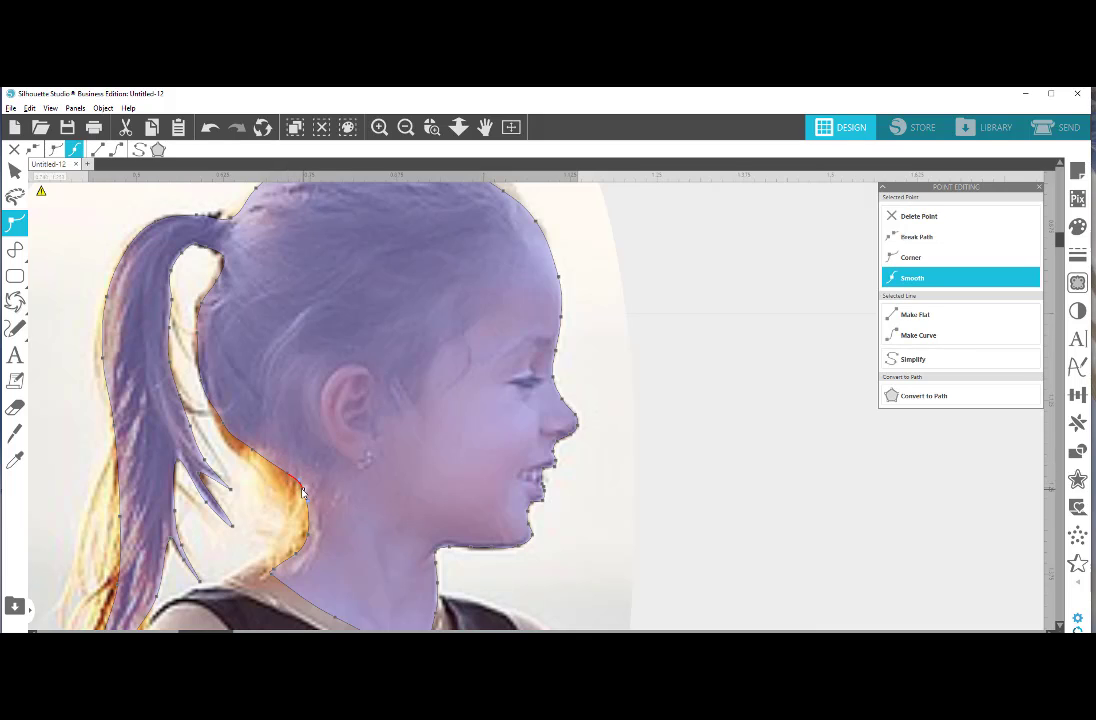
left_click_drag(317, 544, 263, 567)
left_click(691, 486)
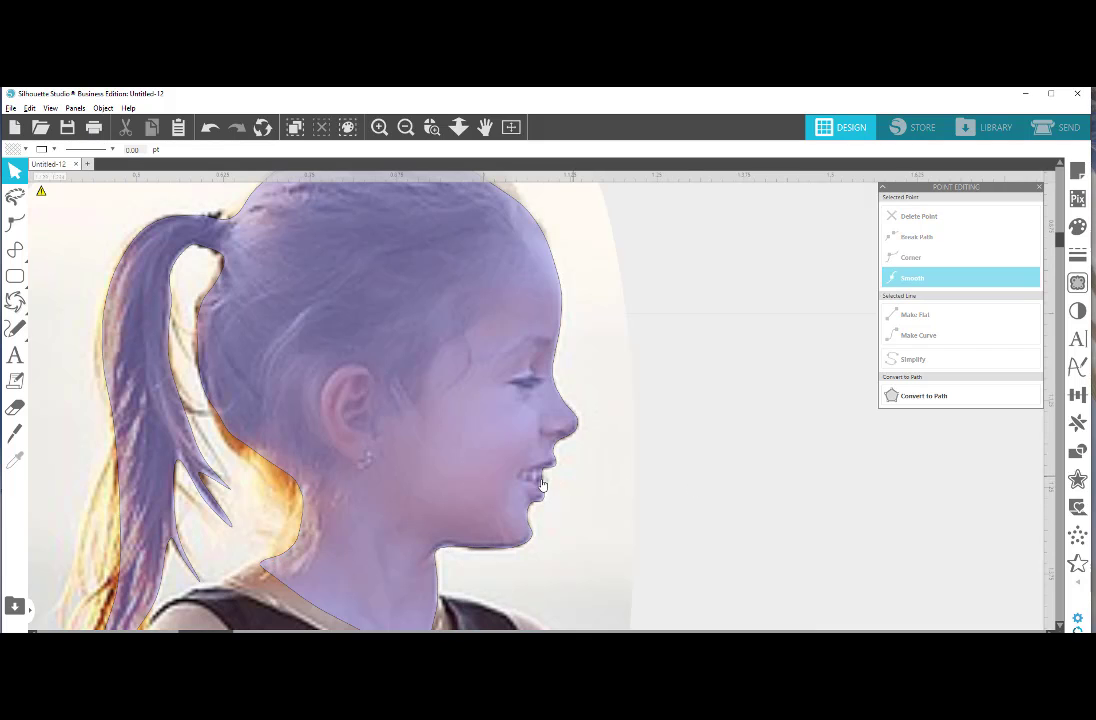
Shift the silhouette off the head to check the reshaped nape and profile, and return it over the photo
left_click_drag(451, 460, 713, 495)
left_click(760, 590)
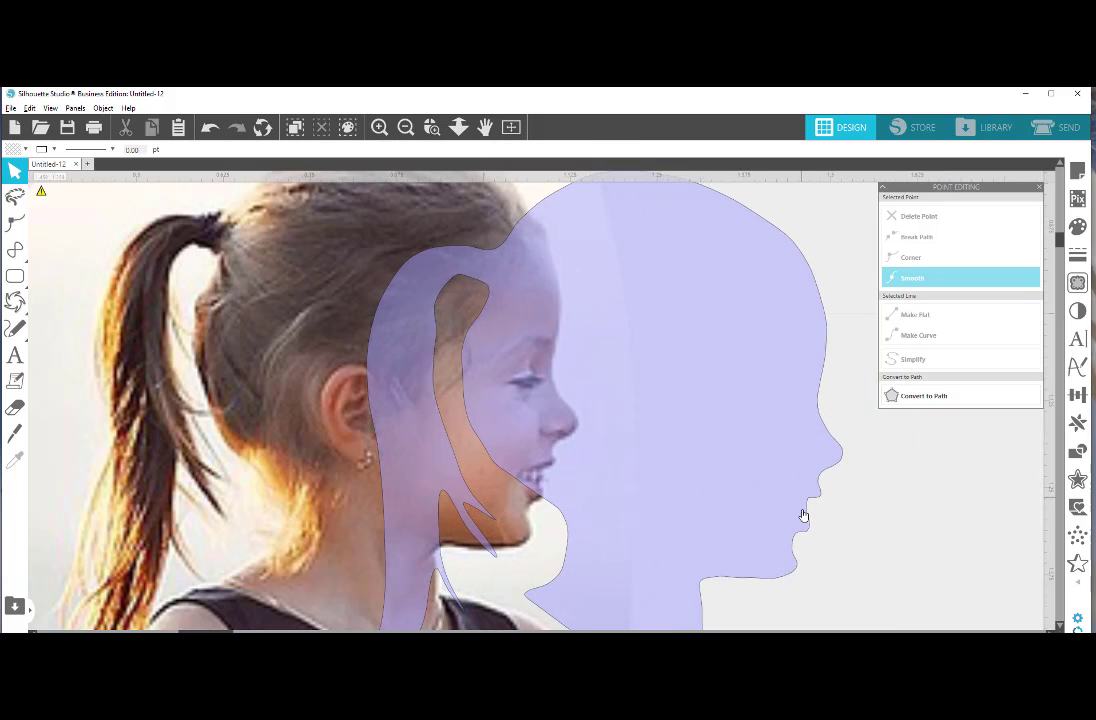
left_click_drag(732, 471, 610, 517)
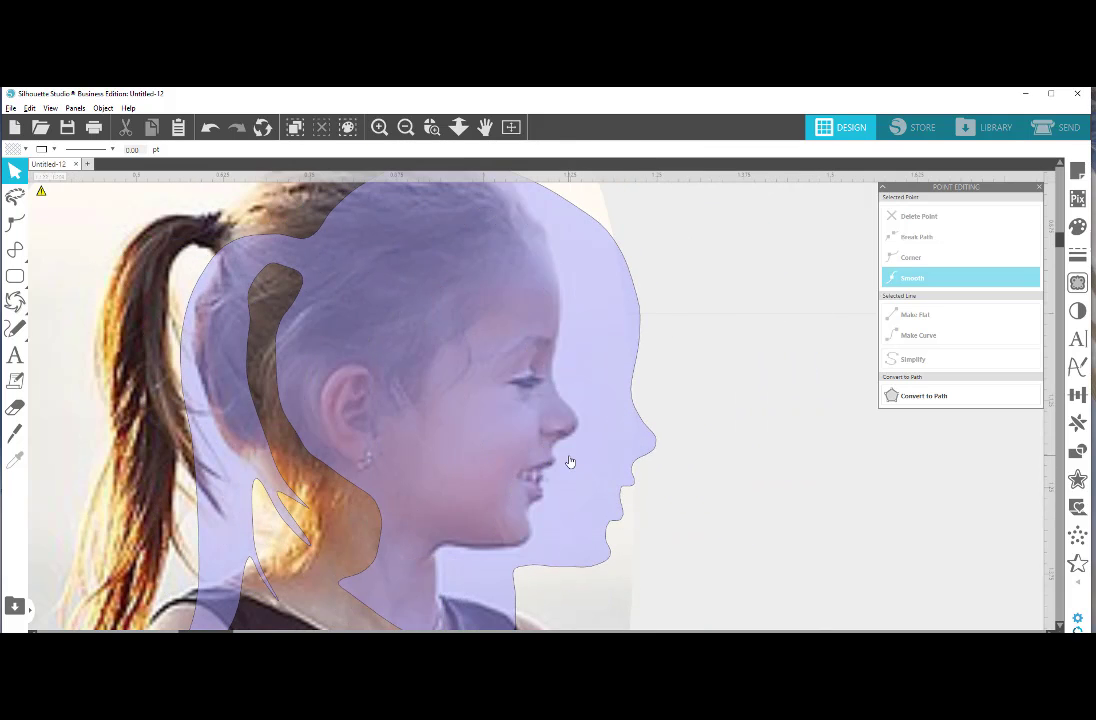
left_click_drag(570, 460, 483, 439)
key("Escape")
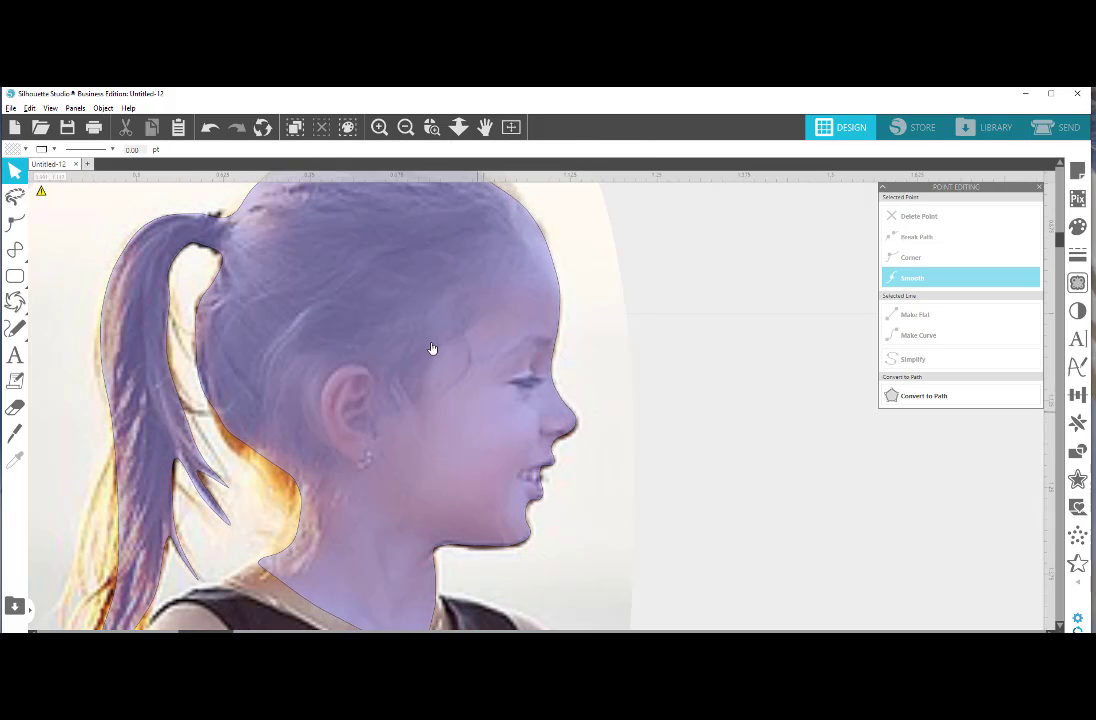
Fit the outline's points around the lips to the photo and delete the surplus point between the lips
left_click(433, 131)
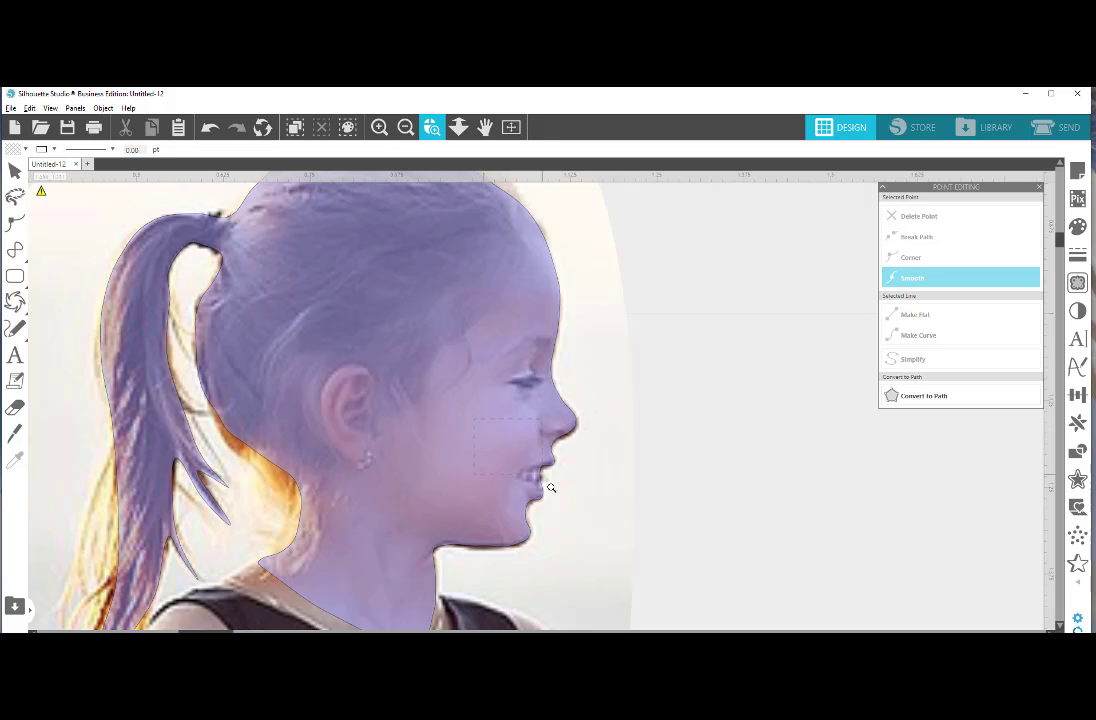
left_click_drag(577, 577, 575, 578)
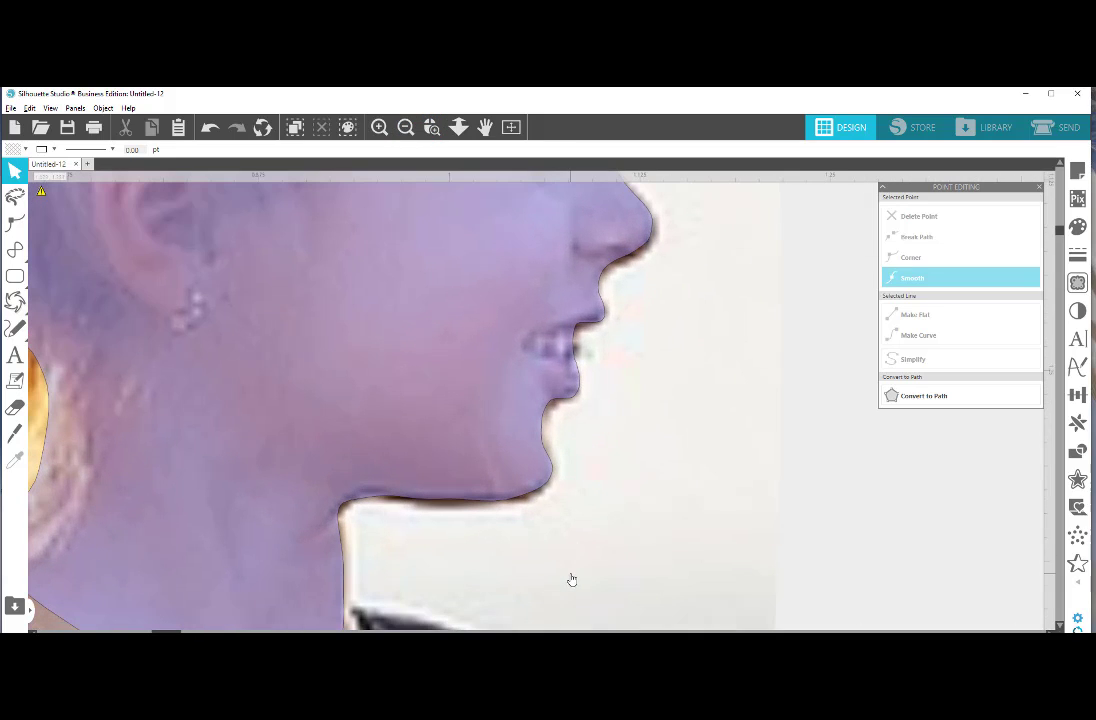
double_click(577, 371)
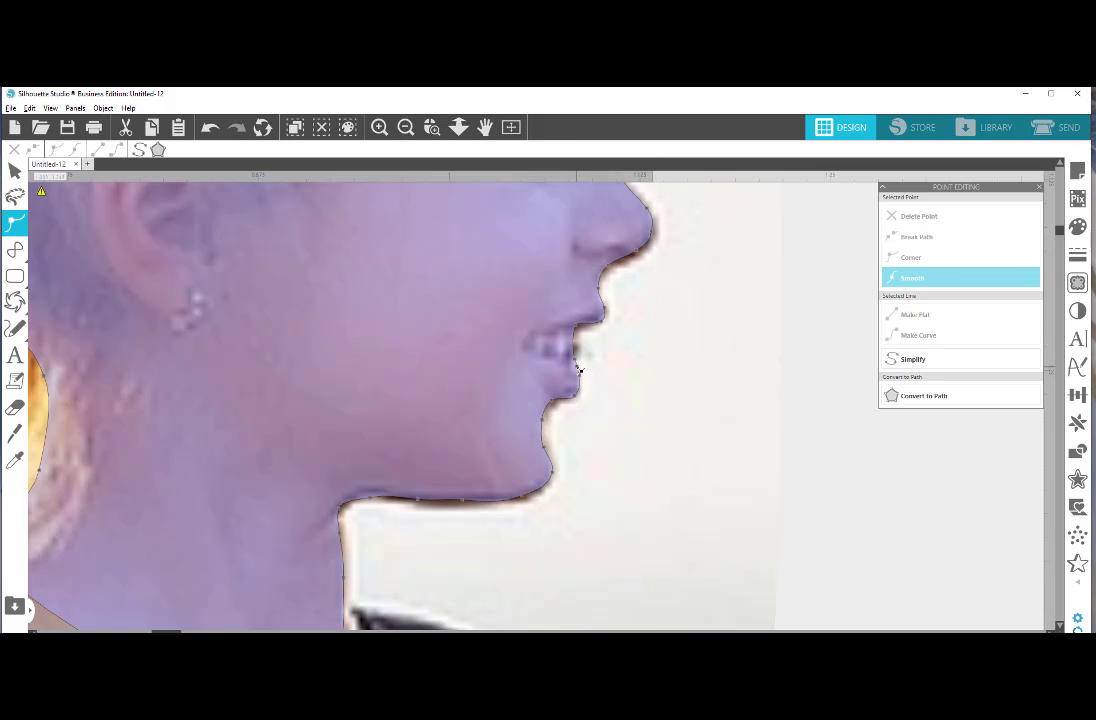
left_click(575, 370)
left_click(572, 368)
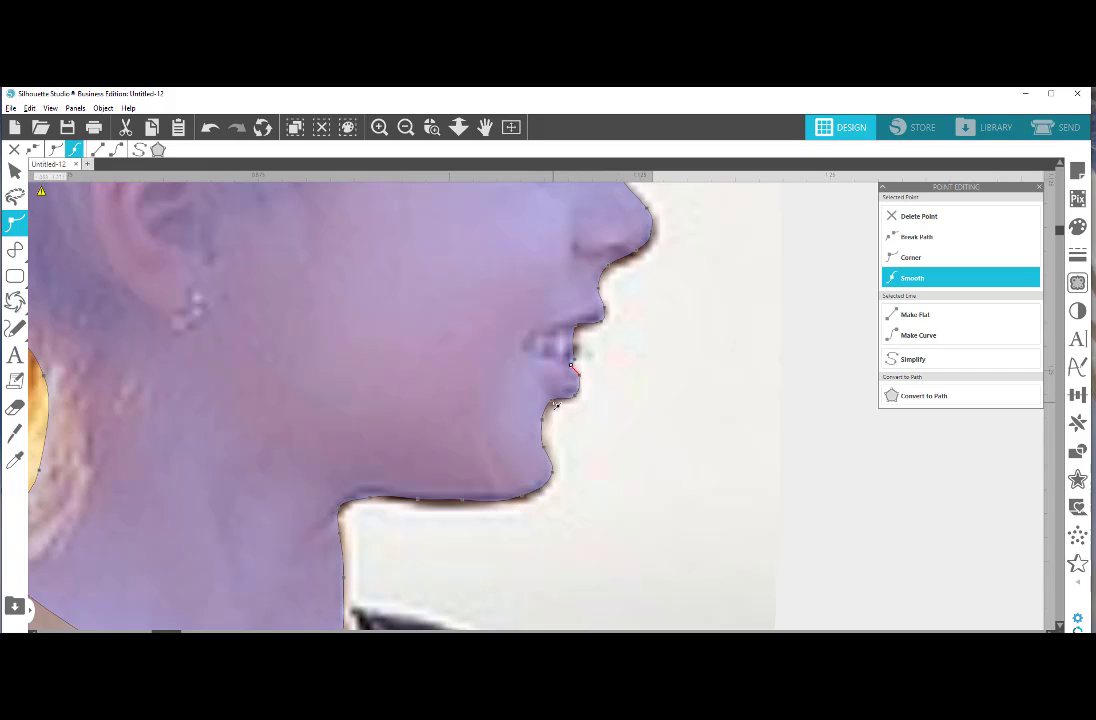
left_click(553, 400)
left_click(578, 330)
right_click(575, 360)
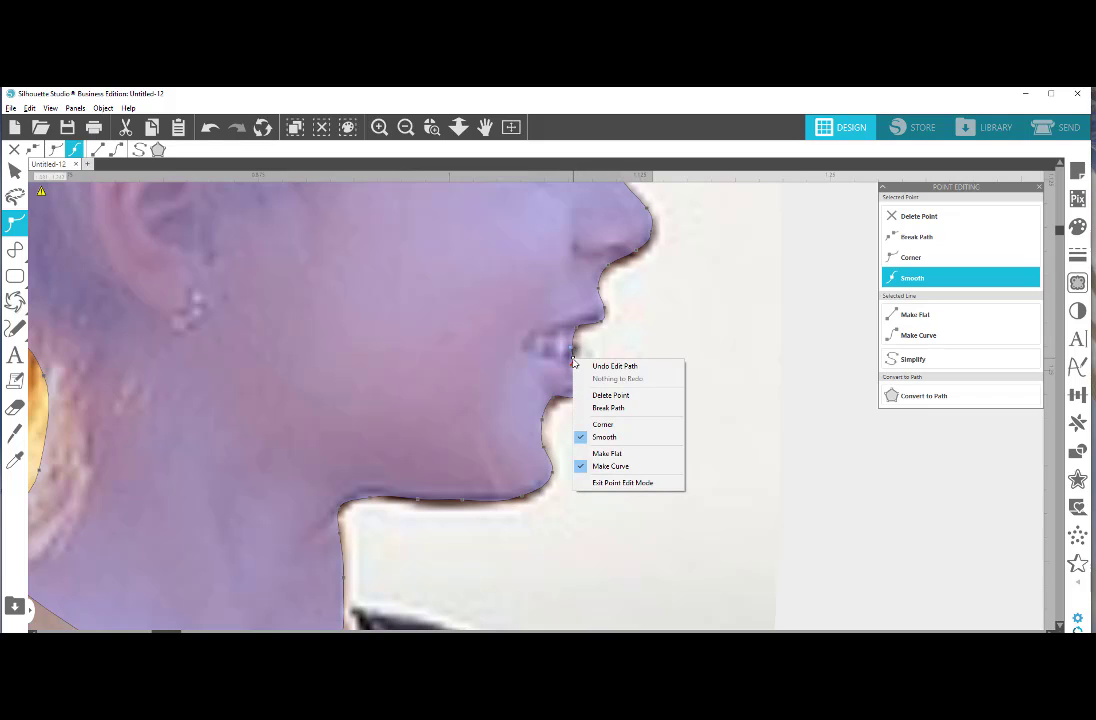
left_click(610, 399)
left_click(648, 380)
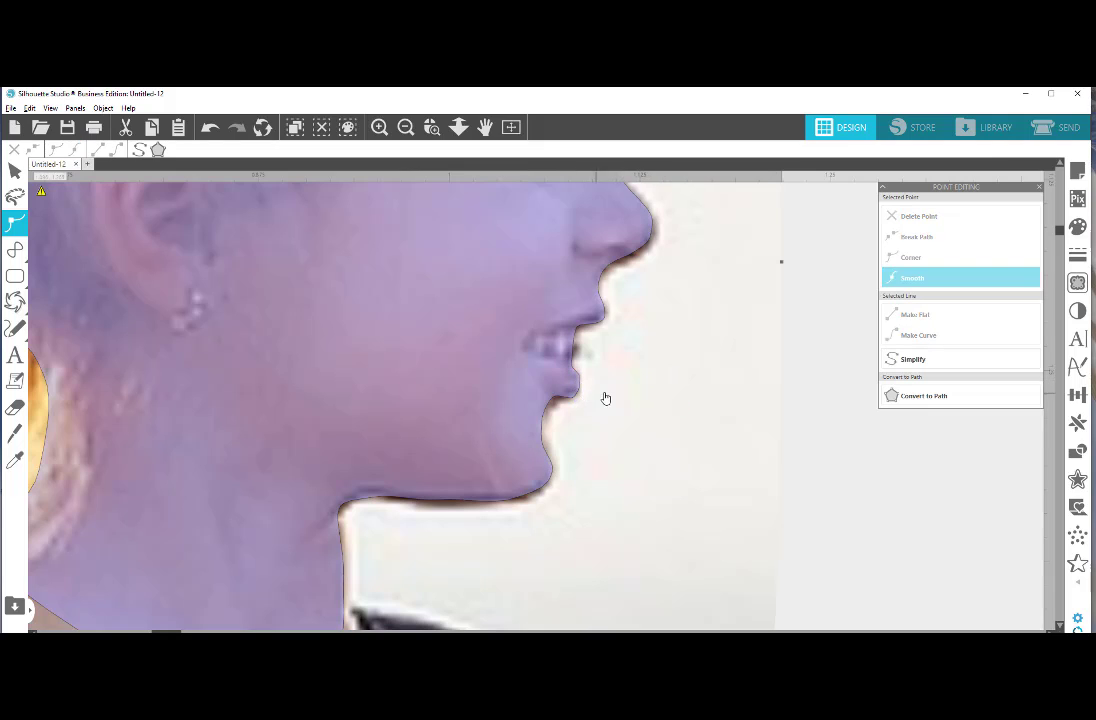
Check the edited mouth on the whole silhouette by moving it beside the head and back over the photo
left_click(405, 128)
left_click(405, 128)
left_click(405, 128)
left_click(405, 128)
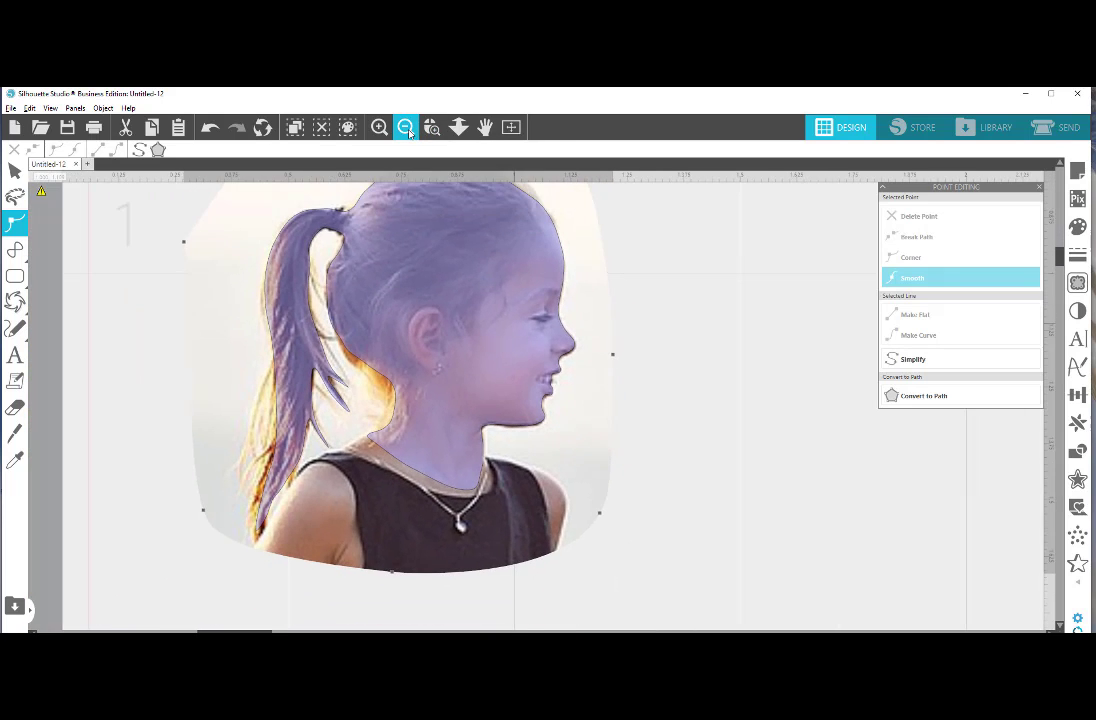
left_click(533, 336)
left_click_drag(533, 336, 646, 338)
left_click(756, 355)
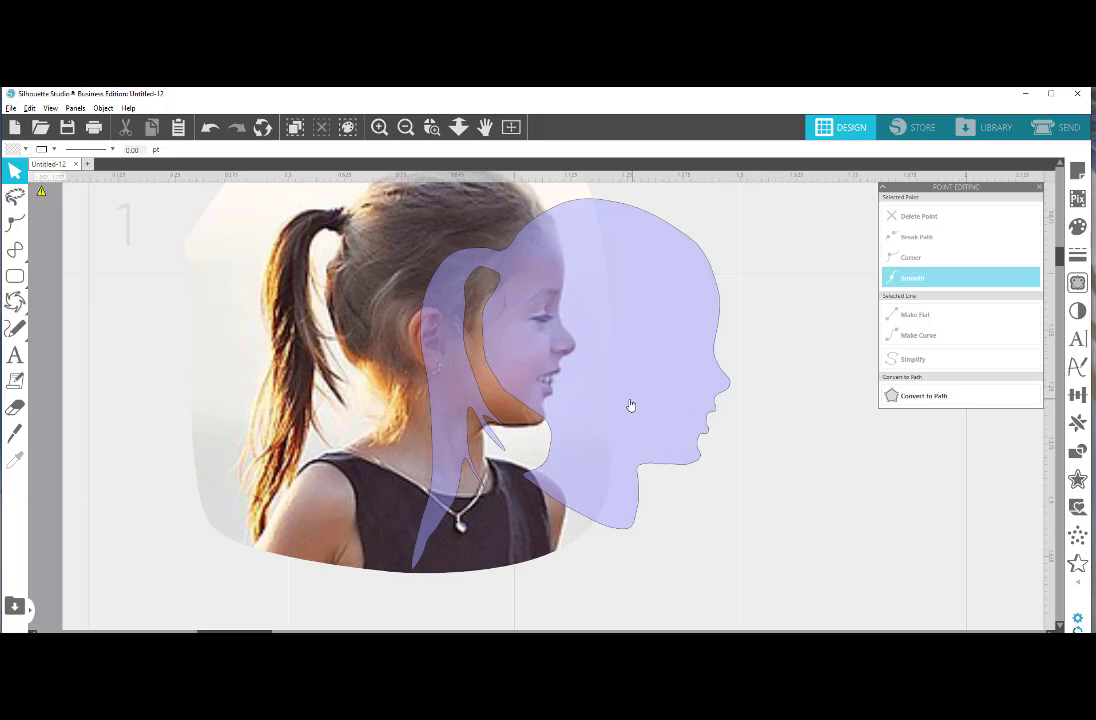
left_click_drag(594, 383, 438, 350)
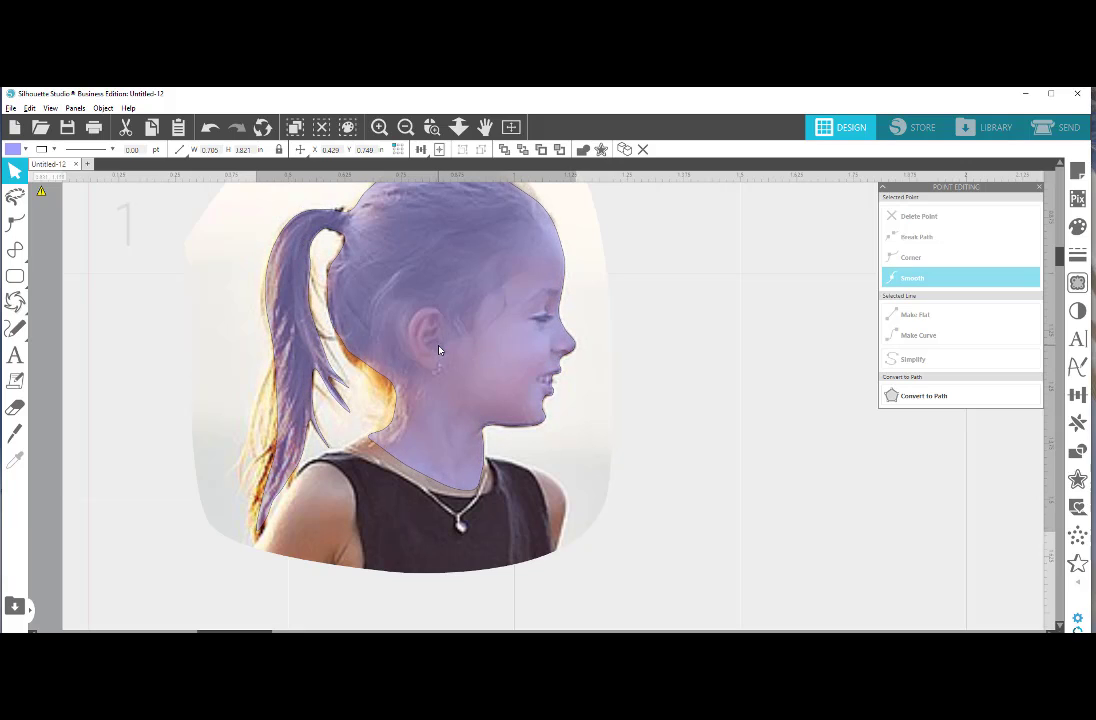
left_click_drag(438, 346, 439, 345)
left_click(678, 357)
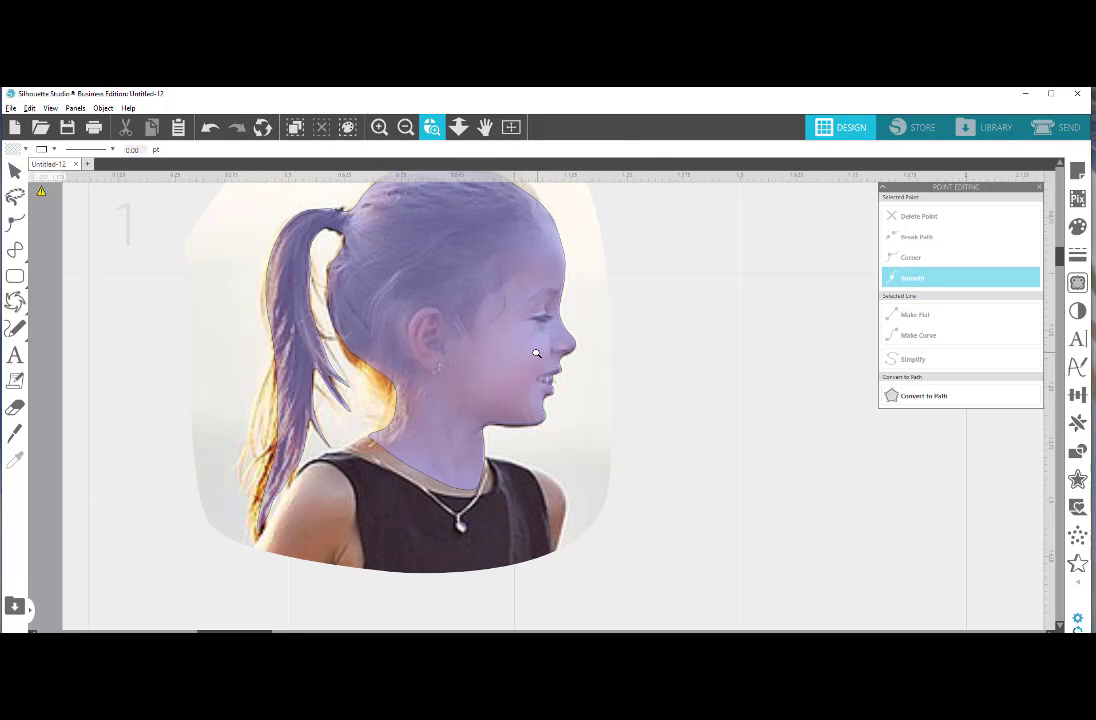
Realign the silhouette with the nose, lips and chin in the photo
left_click_drag(576, 405, 576, 406)
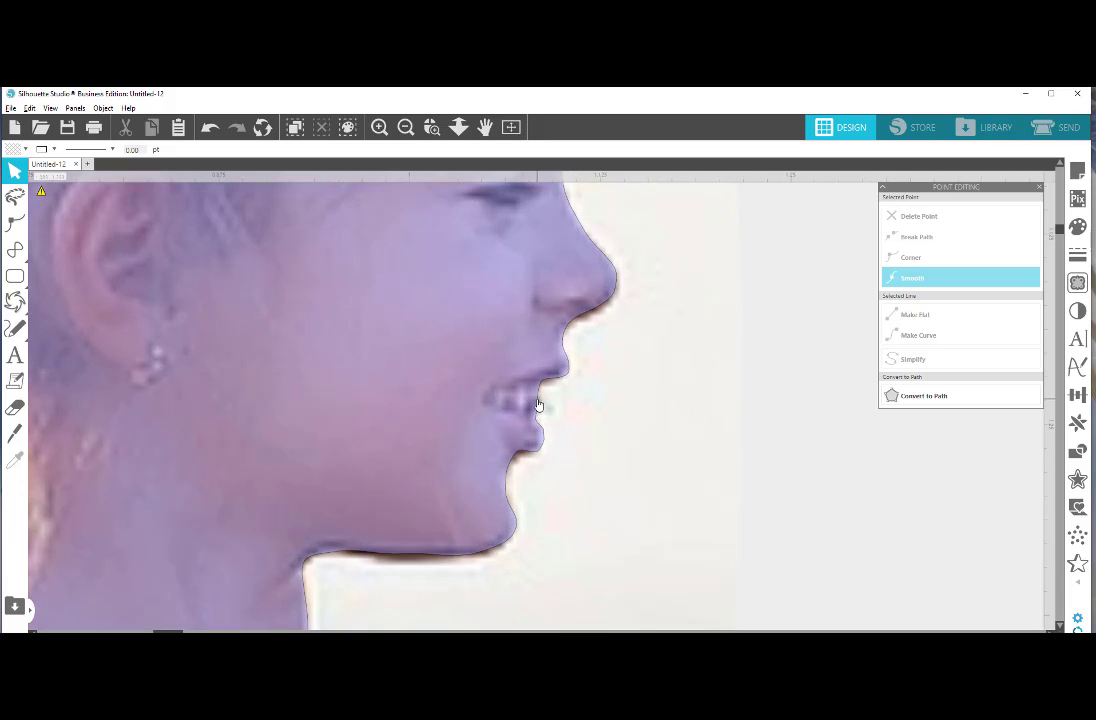
left_click_drag(515, 380, 509, 382)
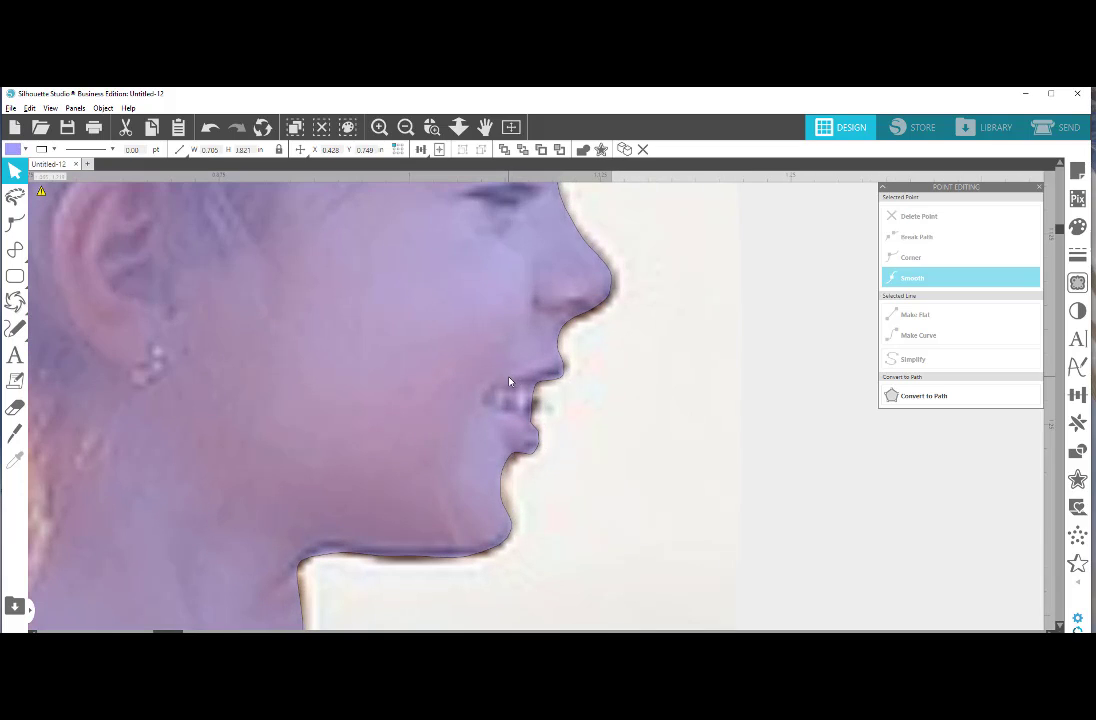
left_click(590, 411)
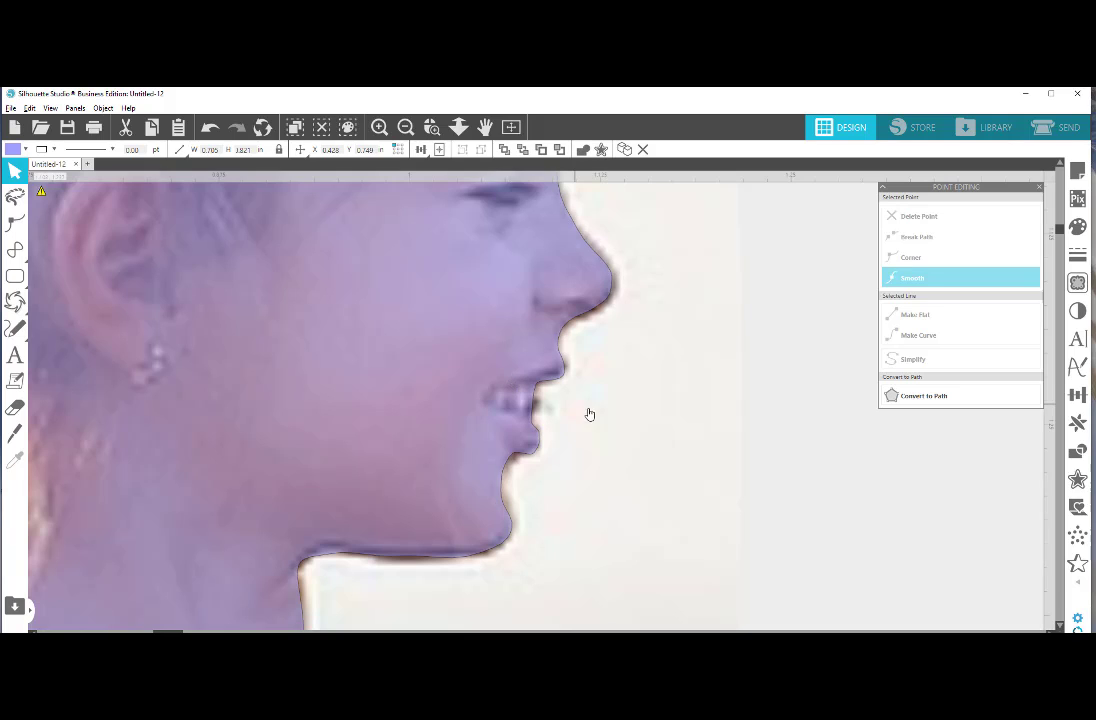
left_click_drag(502, 369, 506, 377)
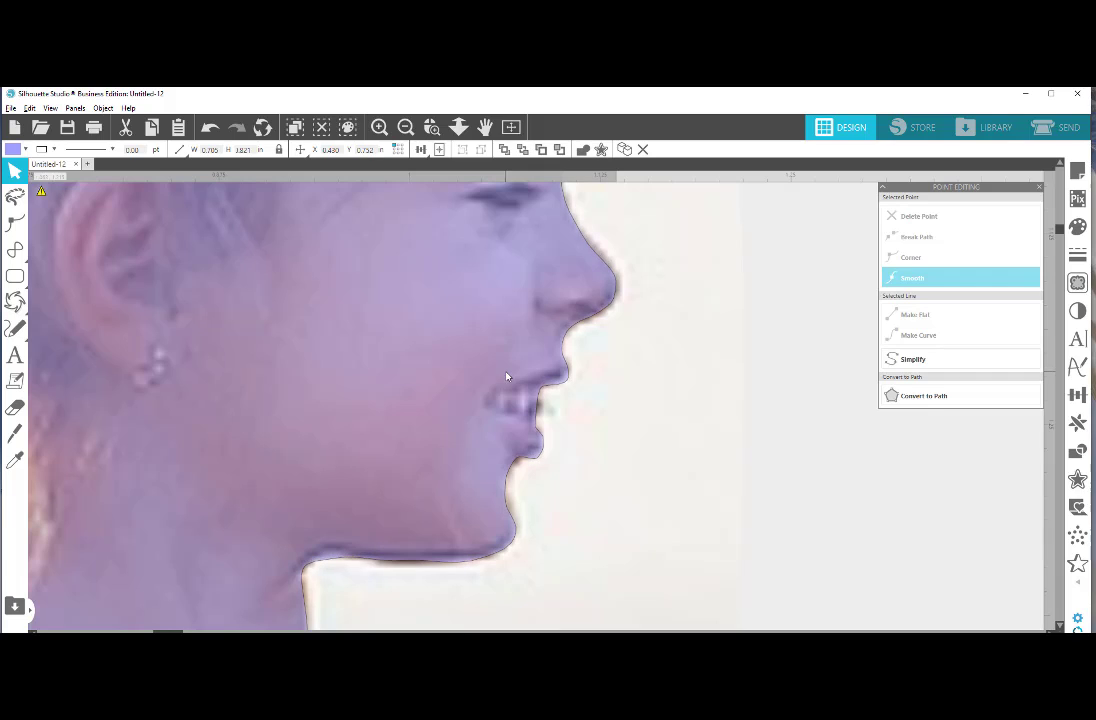
key("Escape")
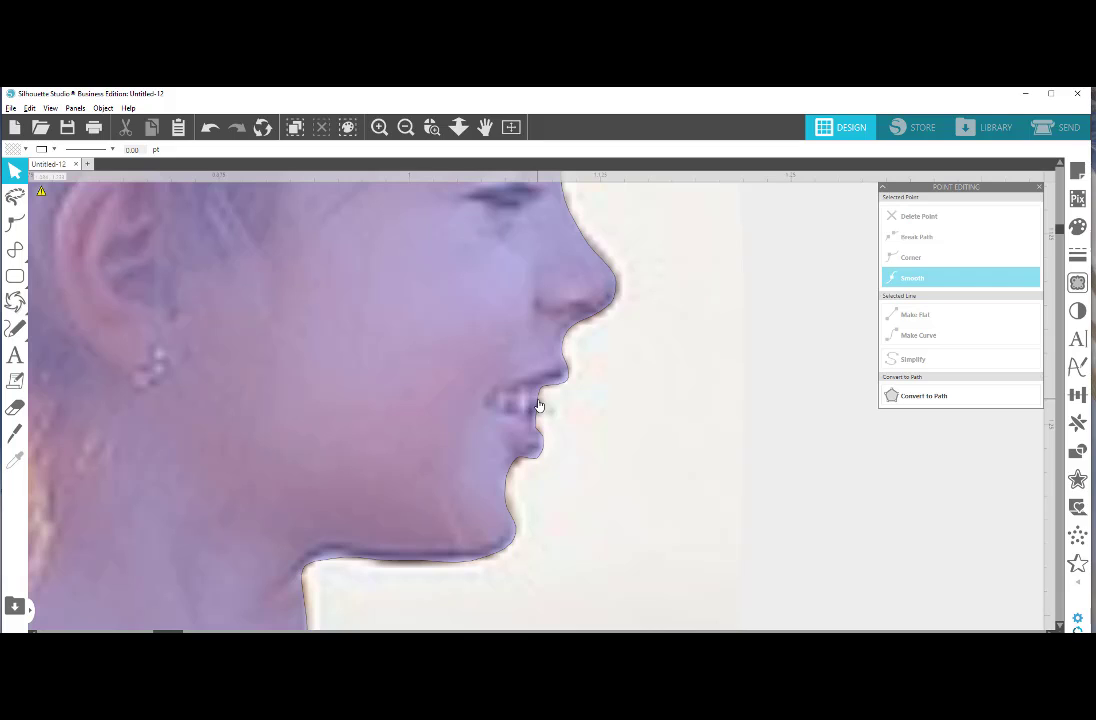
left_click_drag(537, 402, 541, 403)
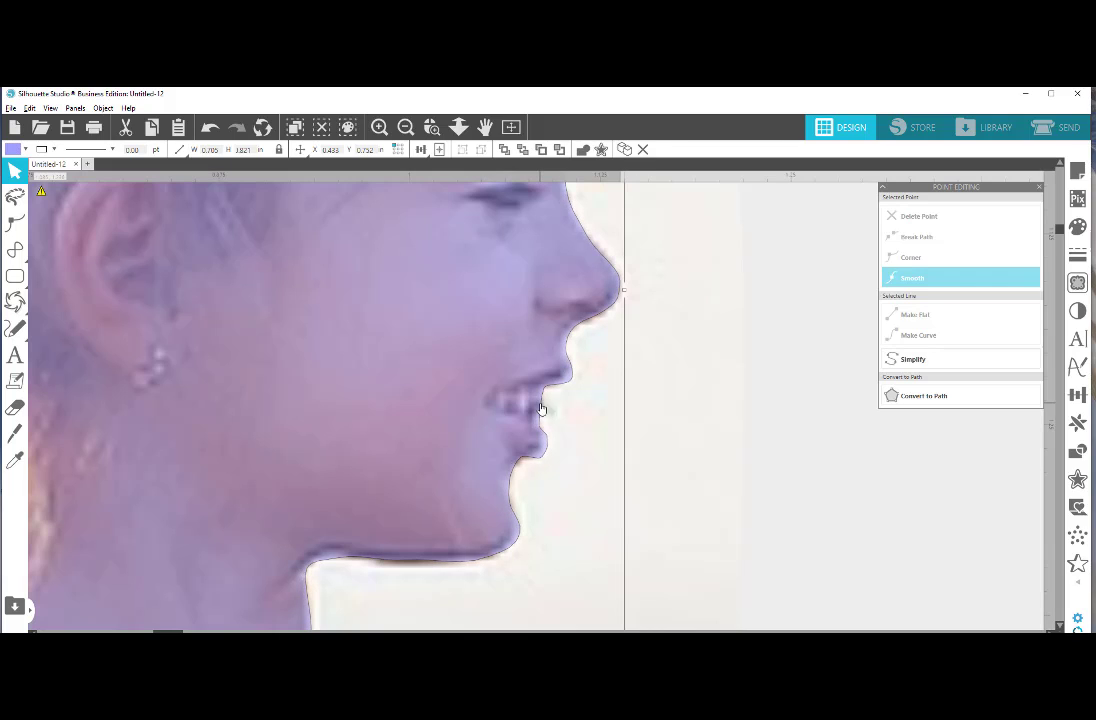
Adjust the outline's points between the lips and nudge the silhouette to line up with the nose, lips and chin in the photo
double_click(541, 408)
left_click(542, 406)
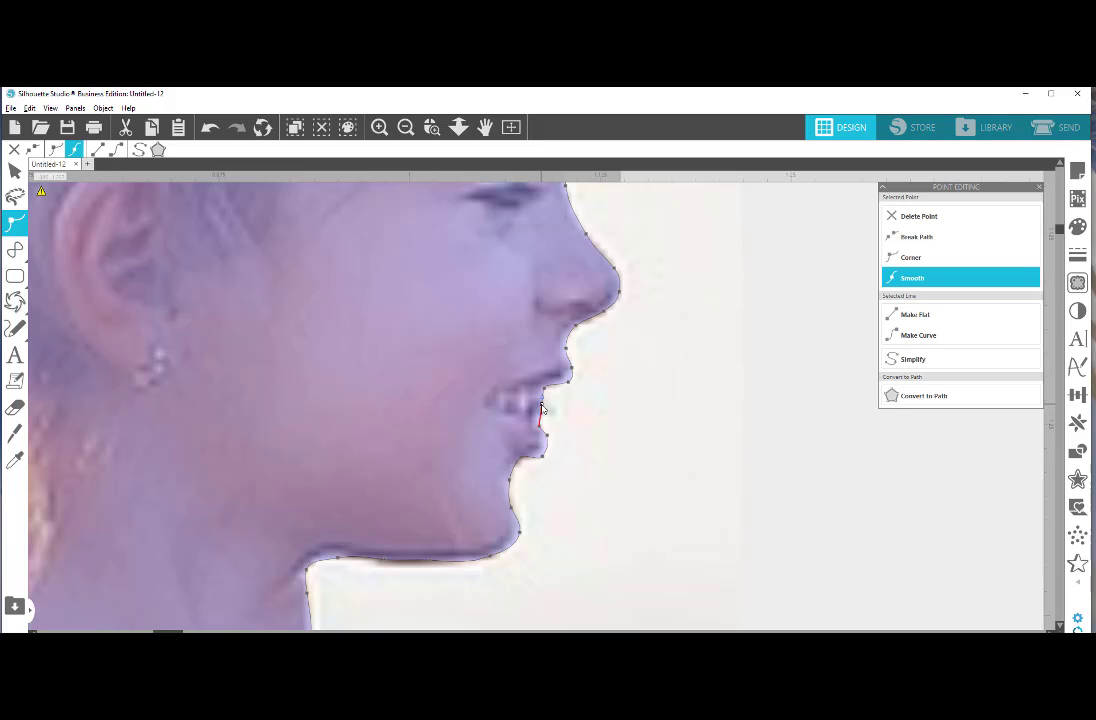
left_click_drag(525, 356, 513, 356)
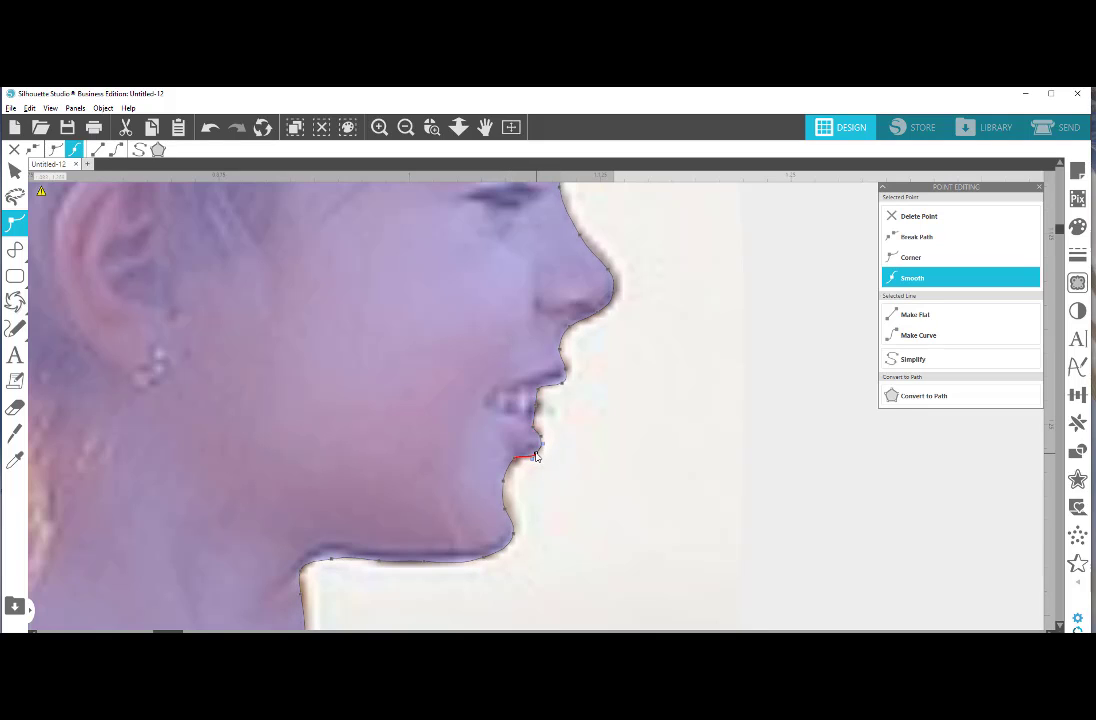
left_click(574, 446)
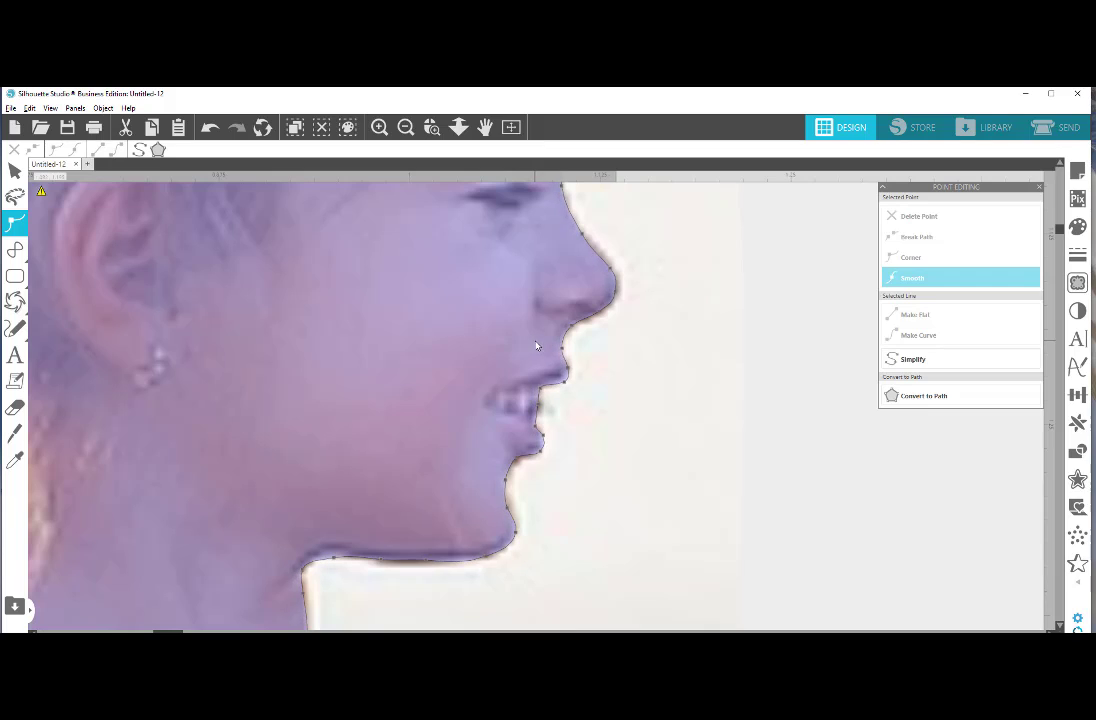
left_click(540, 412)
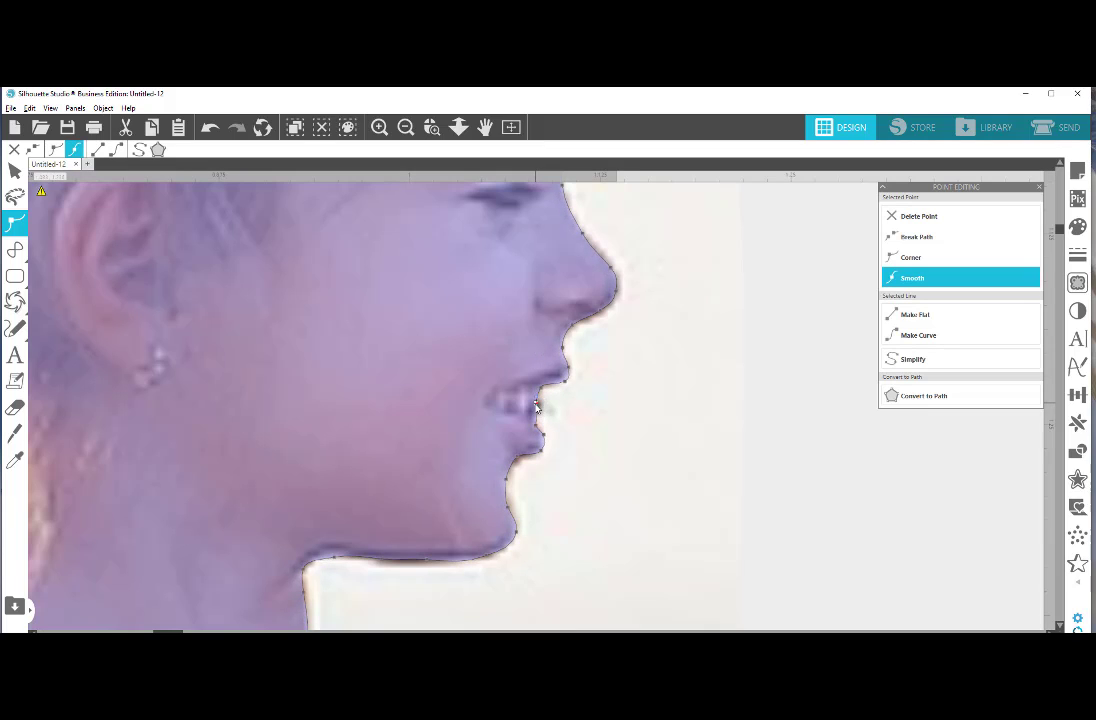
left_click(556, 418)
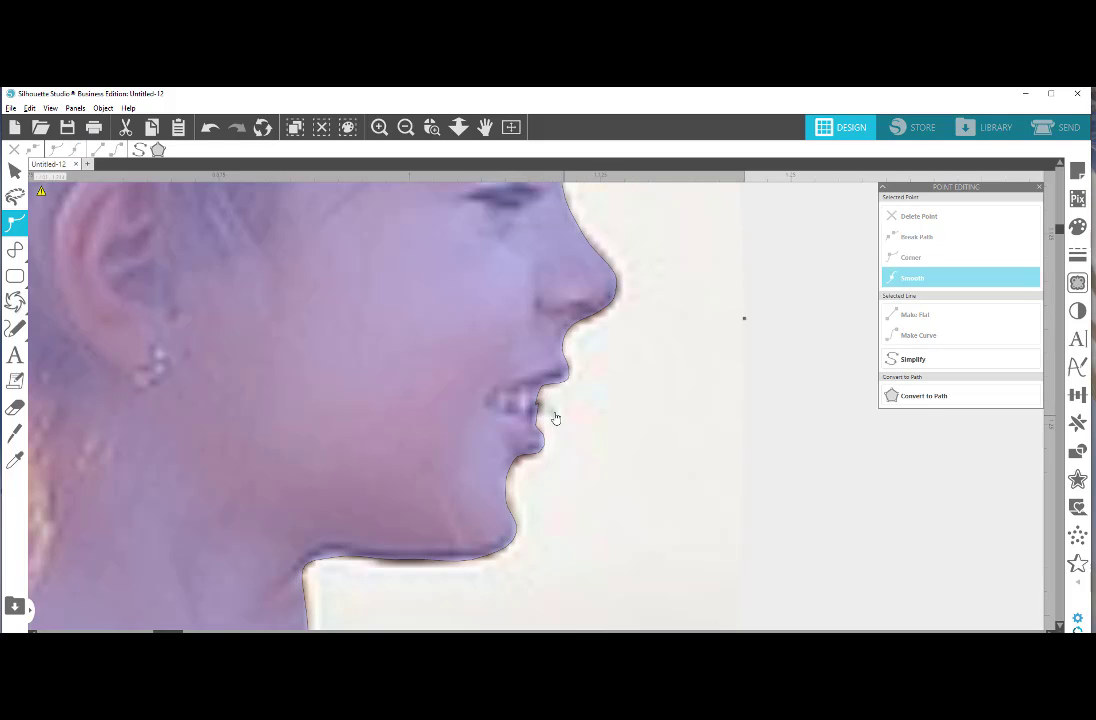
left_click(537, 407)
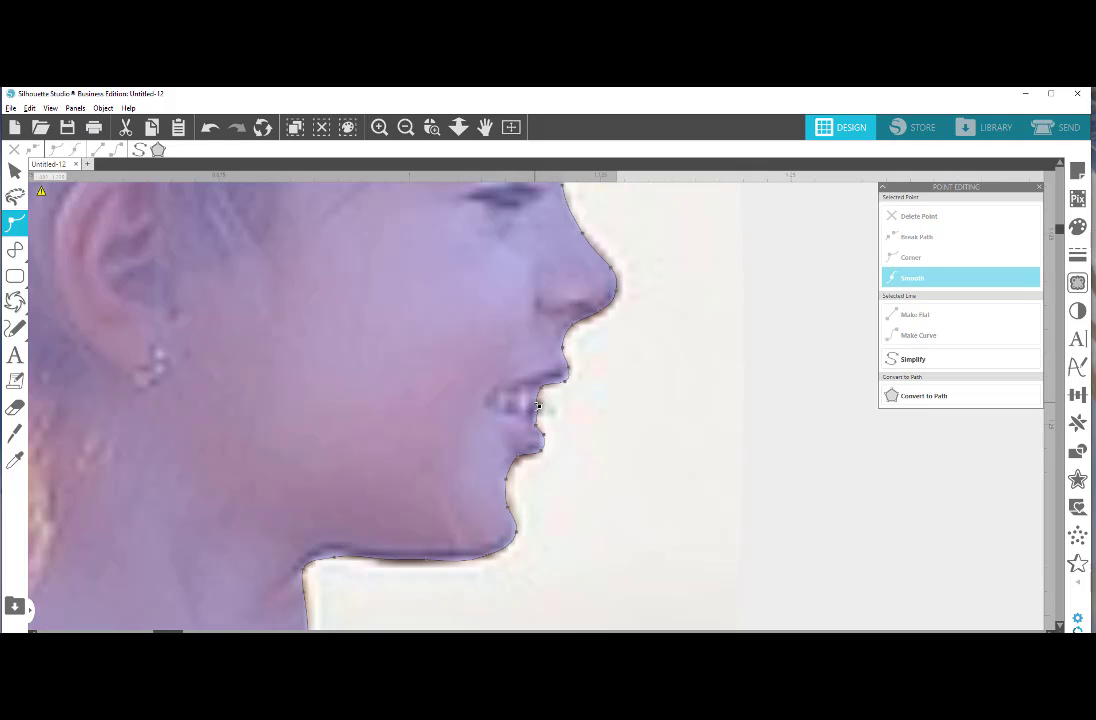
Delete the surplus outline point between the lips, beside the teeth
left_click(431, 127)
left_click_drag(572, 474, 590, 509)
left_click(431, 127)
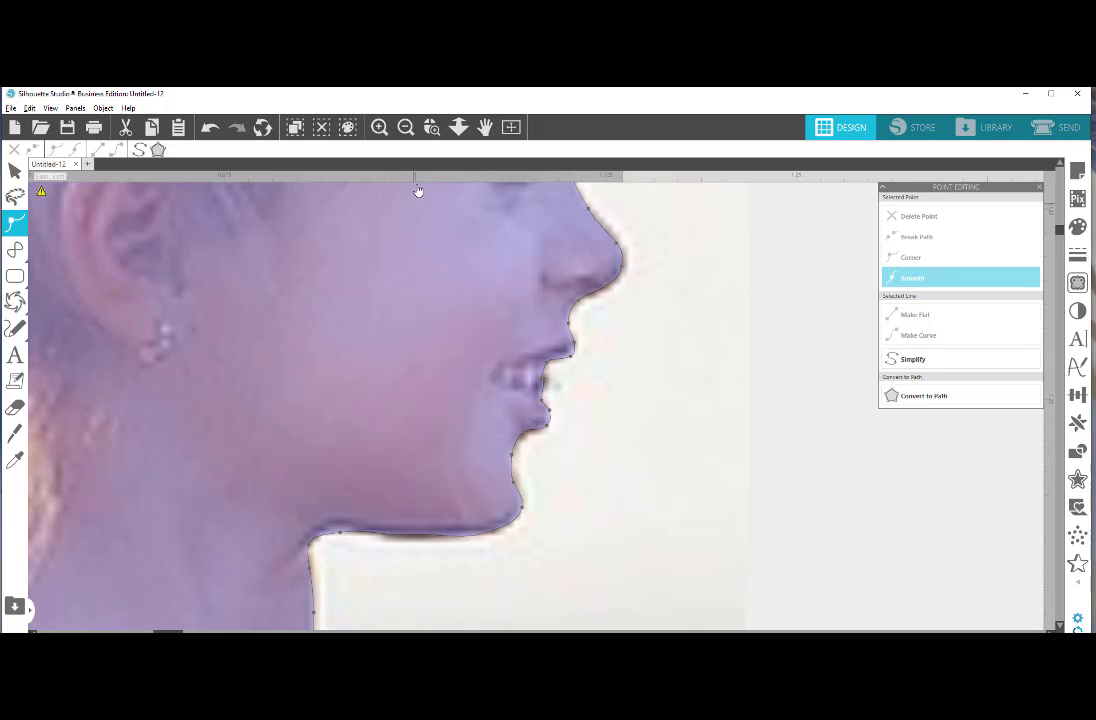
left_click(431, 127)
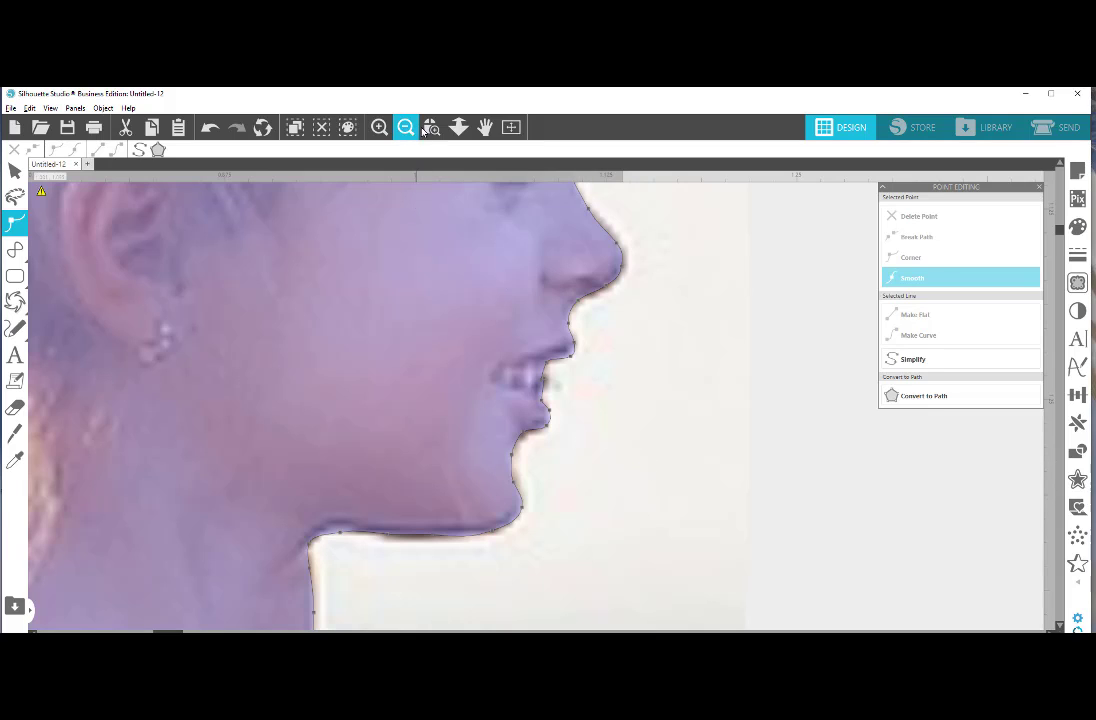
left_click(561, 450)
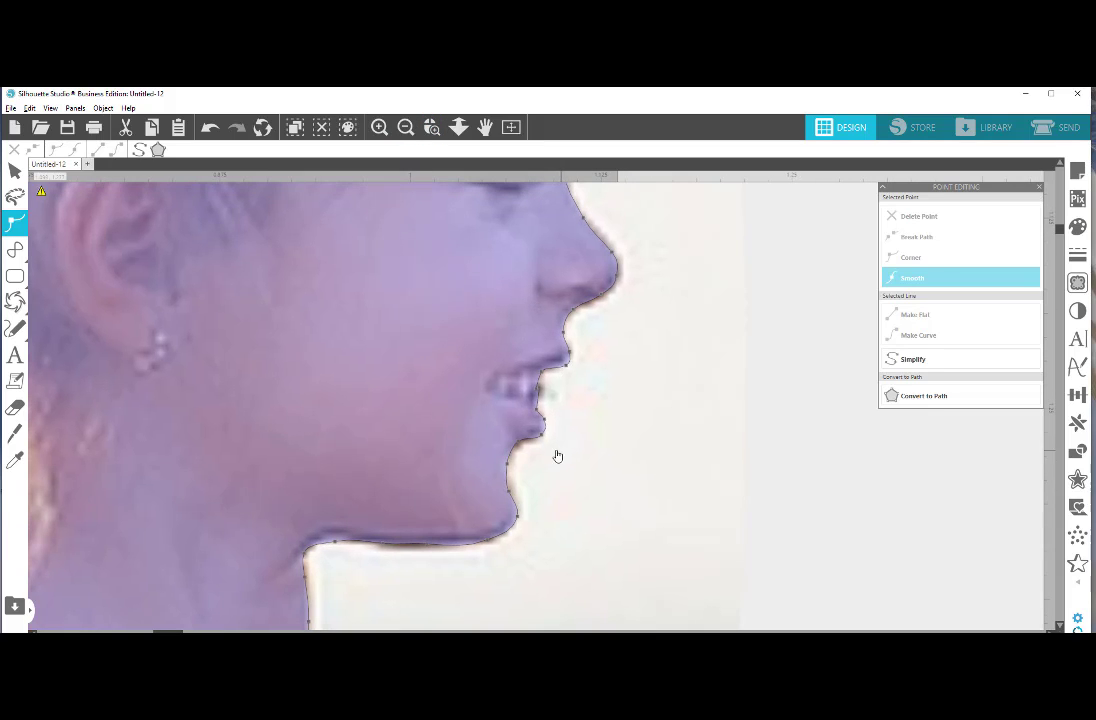
left_click(537, 395)
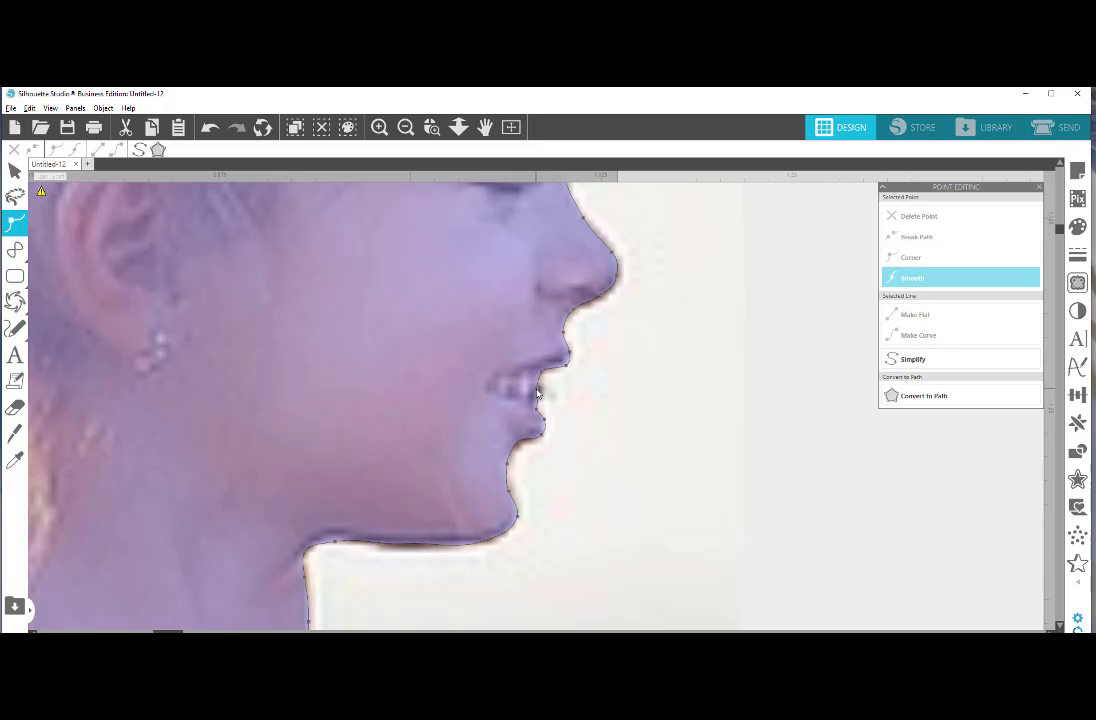
right_click(537, 393)
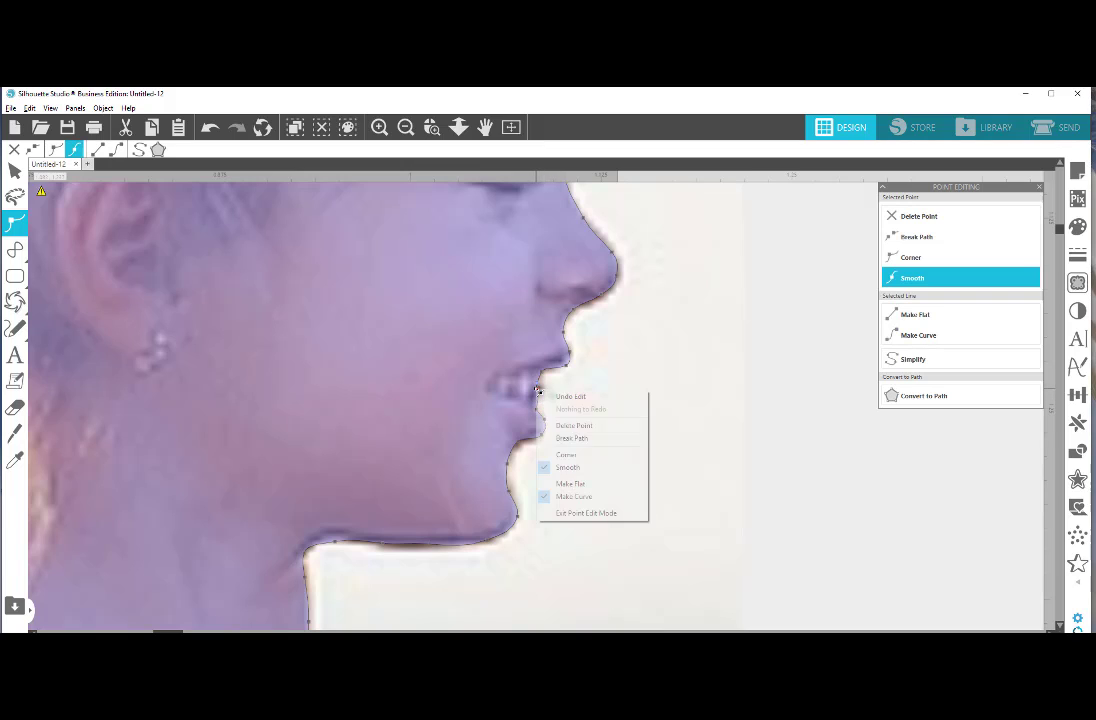
left_click(577, 427)
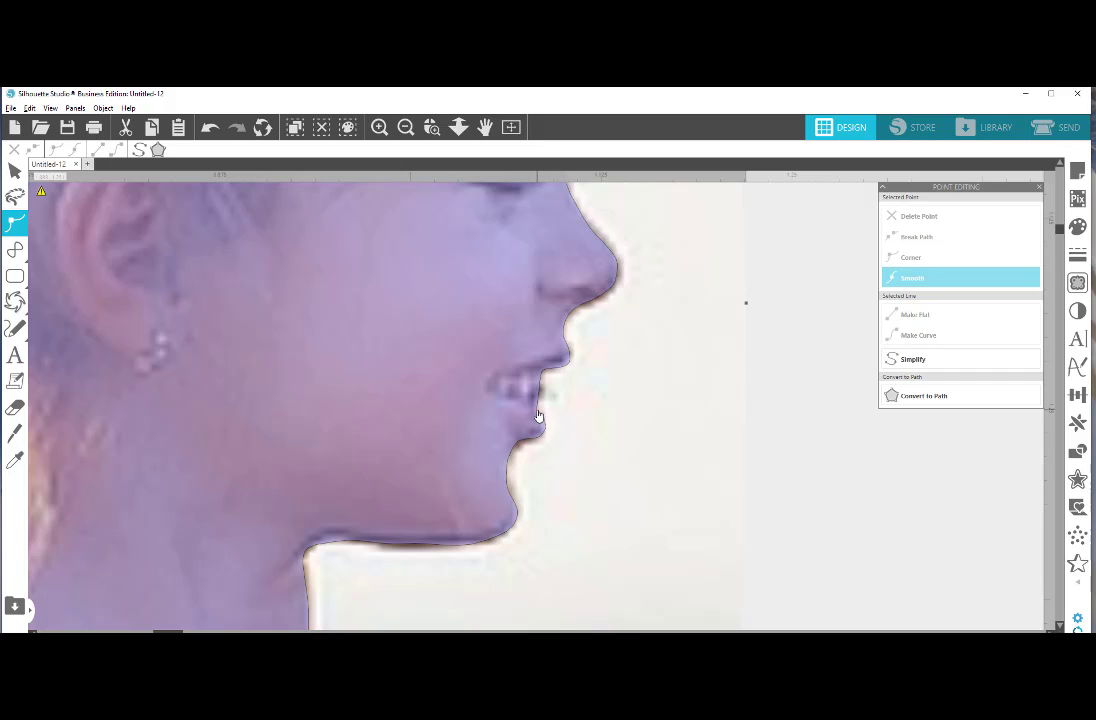
Reshape the upper edge of the lower lip with its outline point and realign the silhouette with the photo's profile
left_click(538, 416)
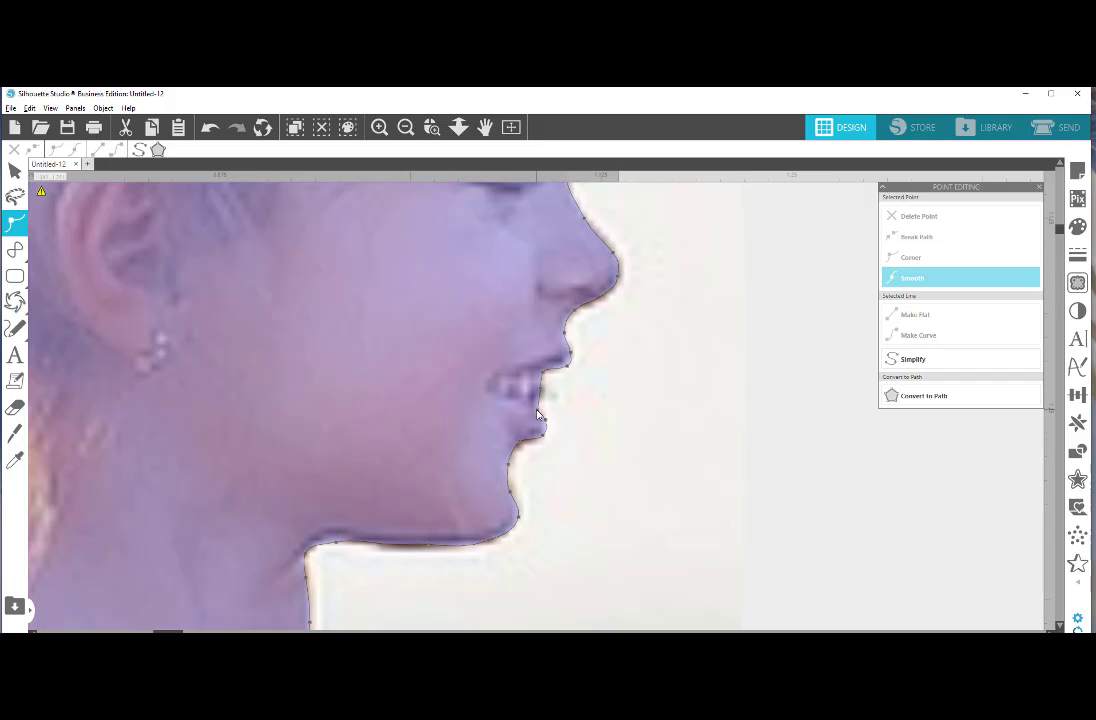
left_click(538, 413)
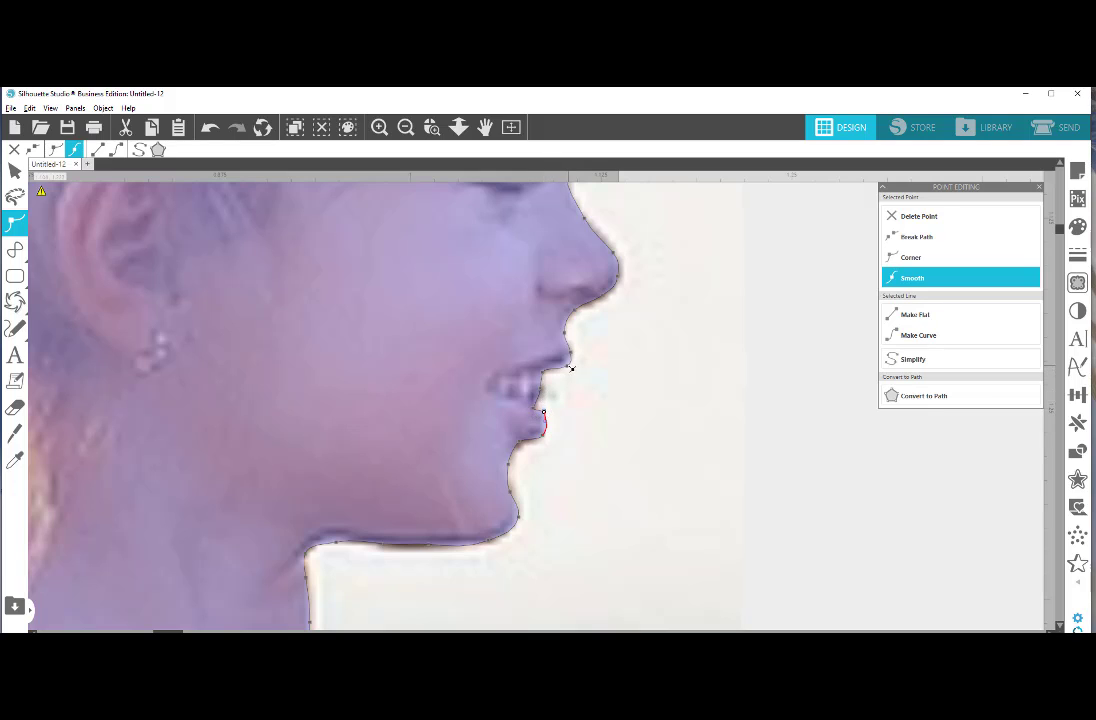
left_click(644, 415)
mouse_move(466, 375)
left_mouse_down()
mouse_move(550, 452)
mouse_move(482, 409)
mouse_move(469, 381)
left_mouse_up()
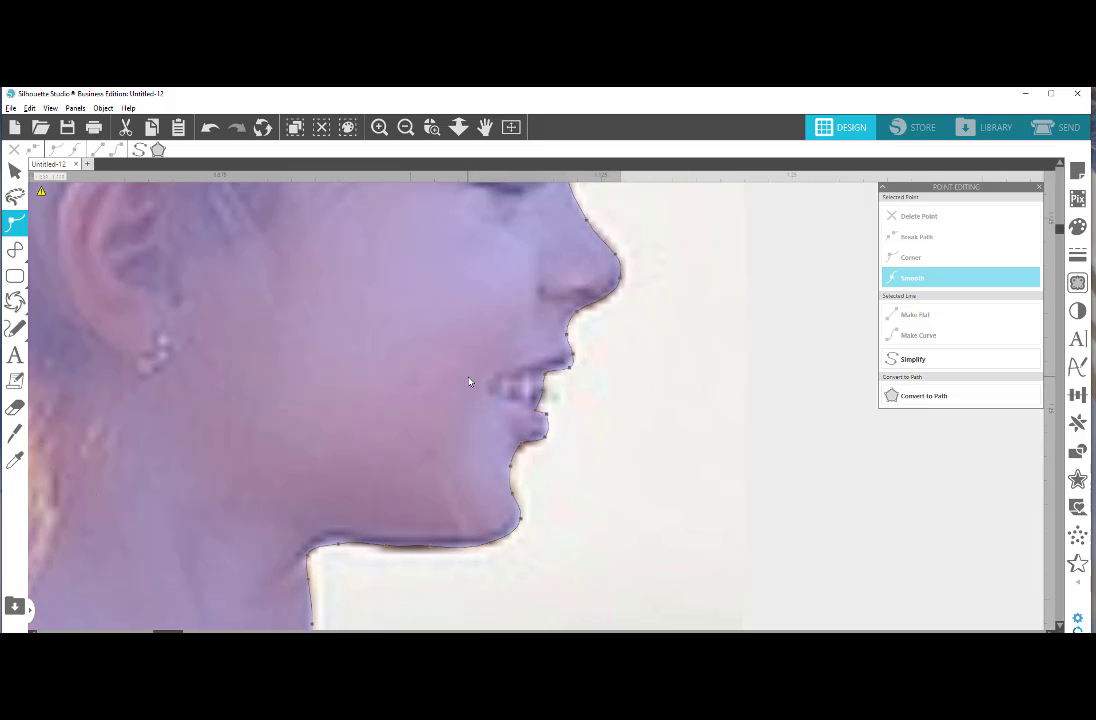
left_click(469, 381)
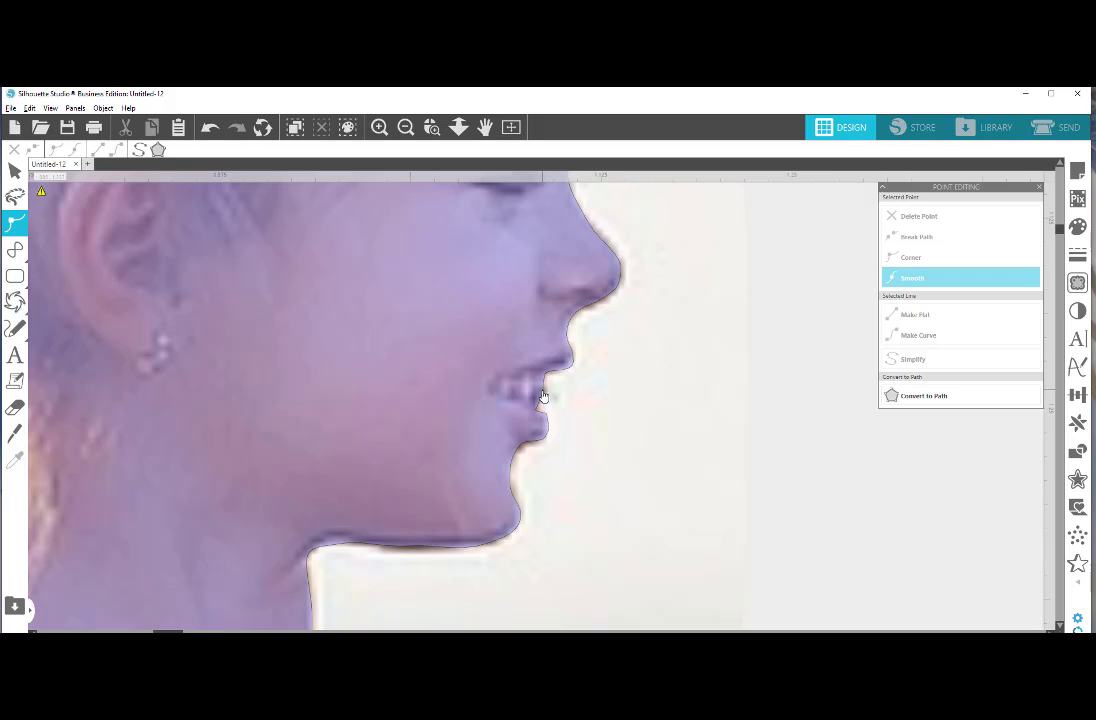
Pull the outline inward between the lips with a point beside the teeth
left_click(543, 394)
left_click(537, 396)
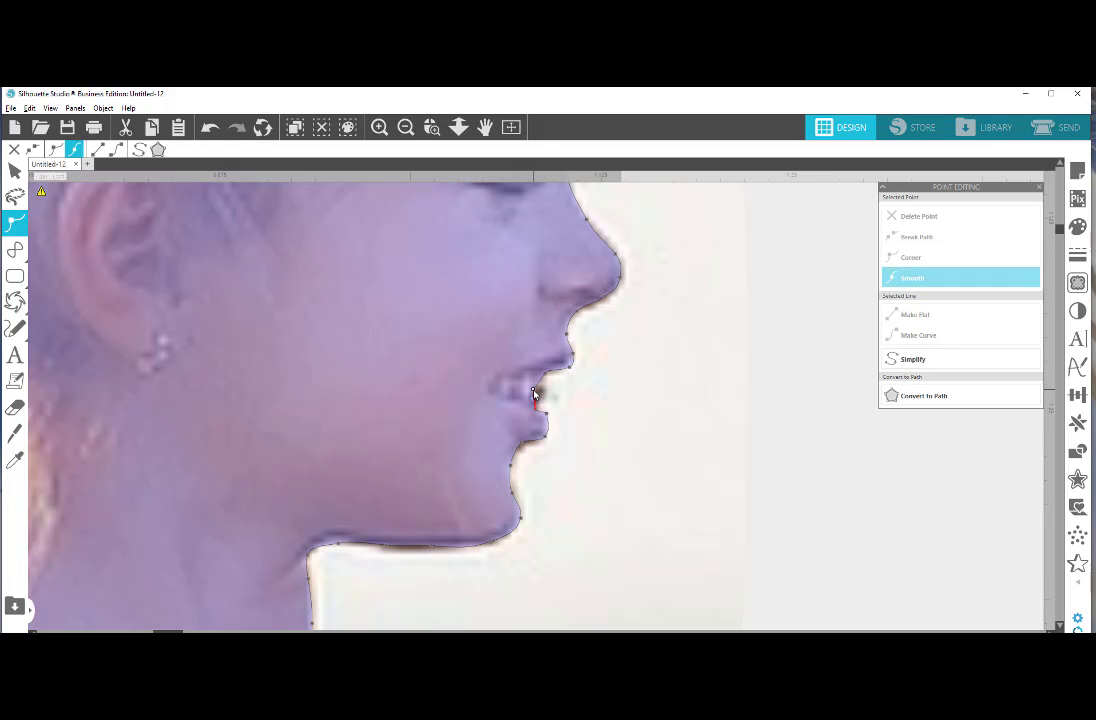
left_click_drag(535, 393, 544, 400)
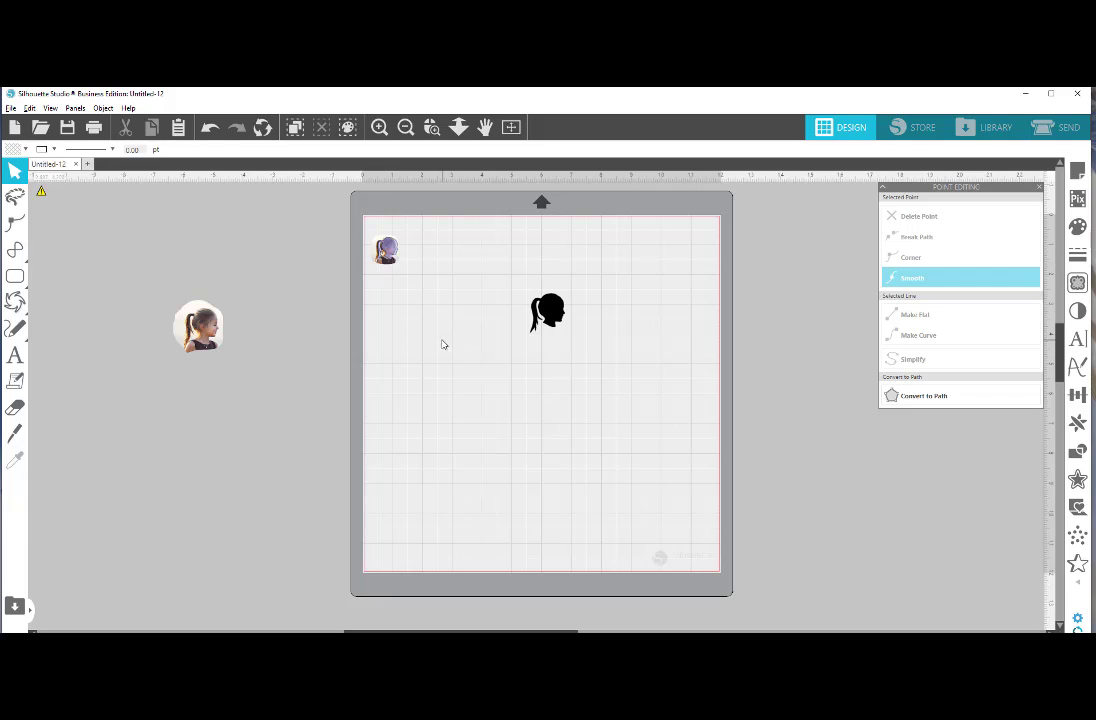
Enlarge the photo with its overlaid silhouette, and scale the black silhouette to about 5.14 in wide beside it on the mat
left_click_drag(363, 216, 524, 409)
double_click(556, 327)
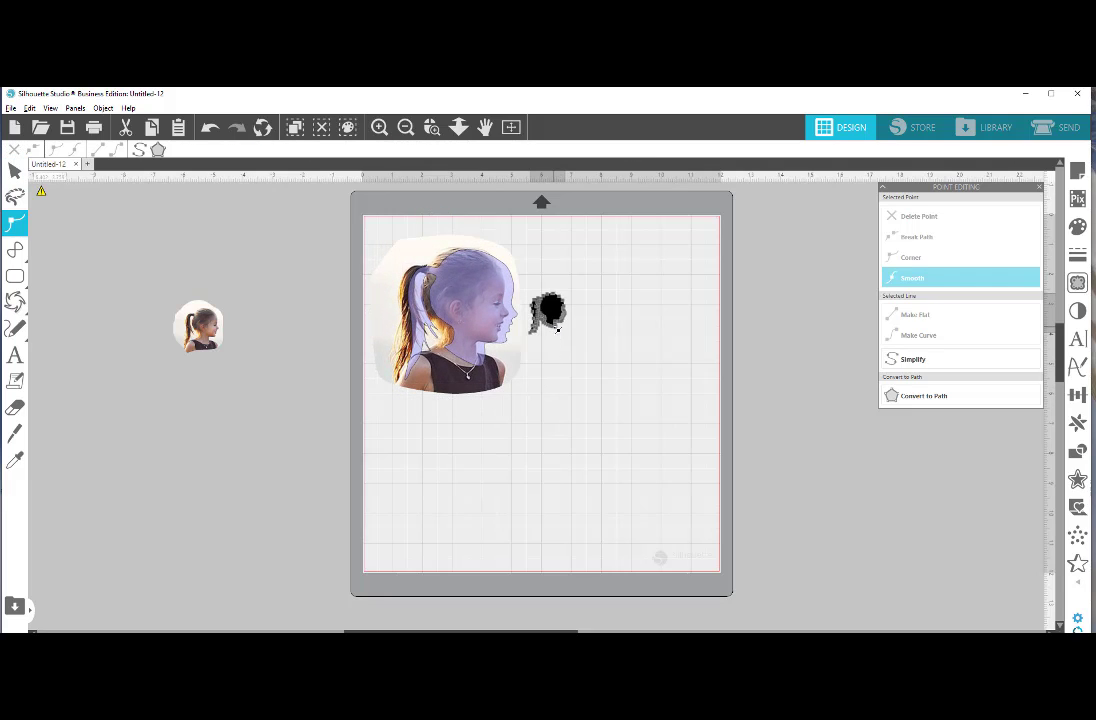
left_click(531, 265)
left_click_drag(532, 267, 581, 350)
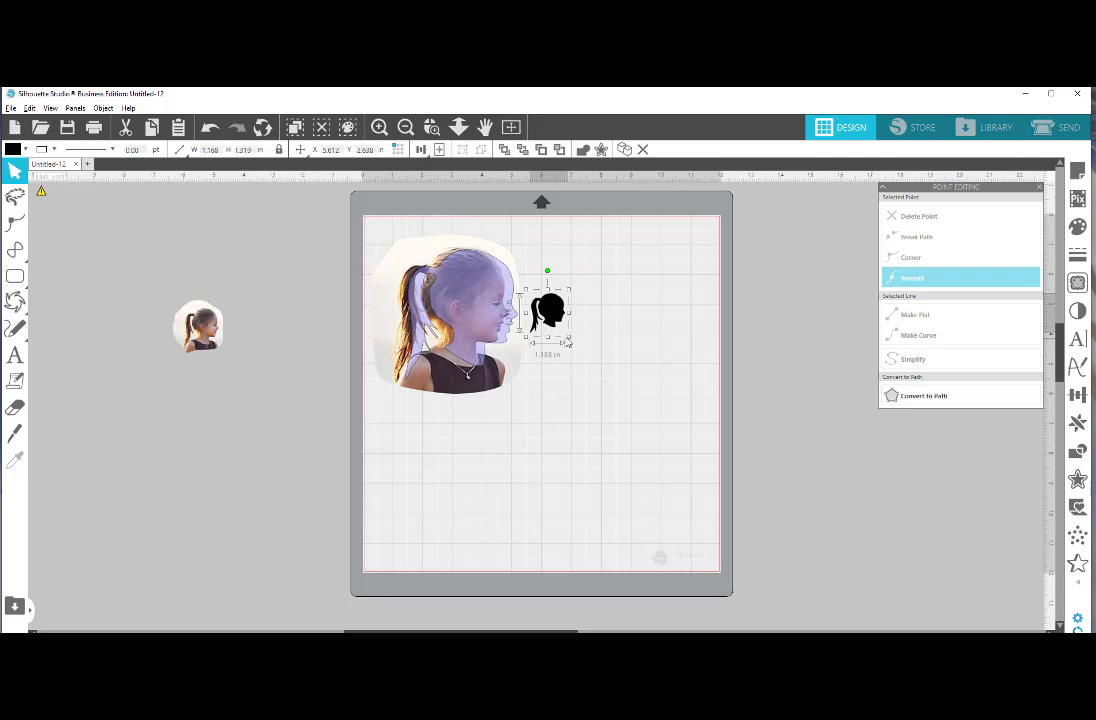
left_click(571, 341)
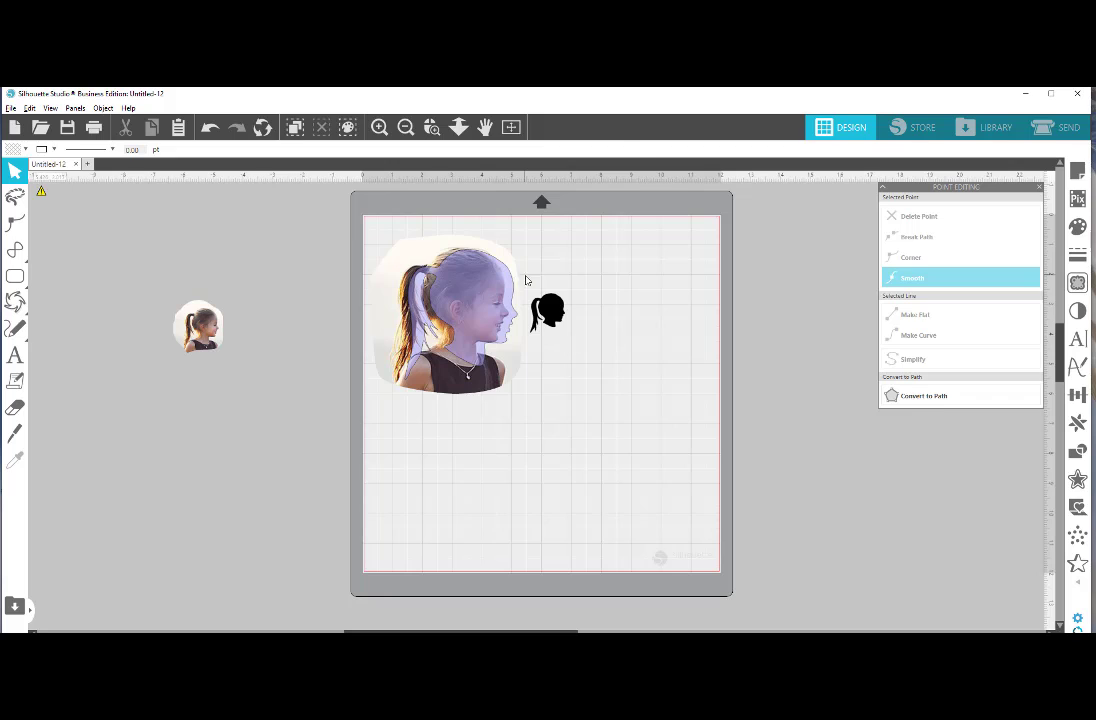
left_click_drag(526, 282, 683, 490)
left_click_drag(626, 395, 612, 354)
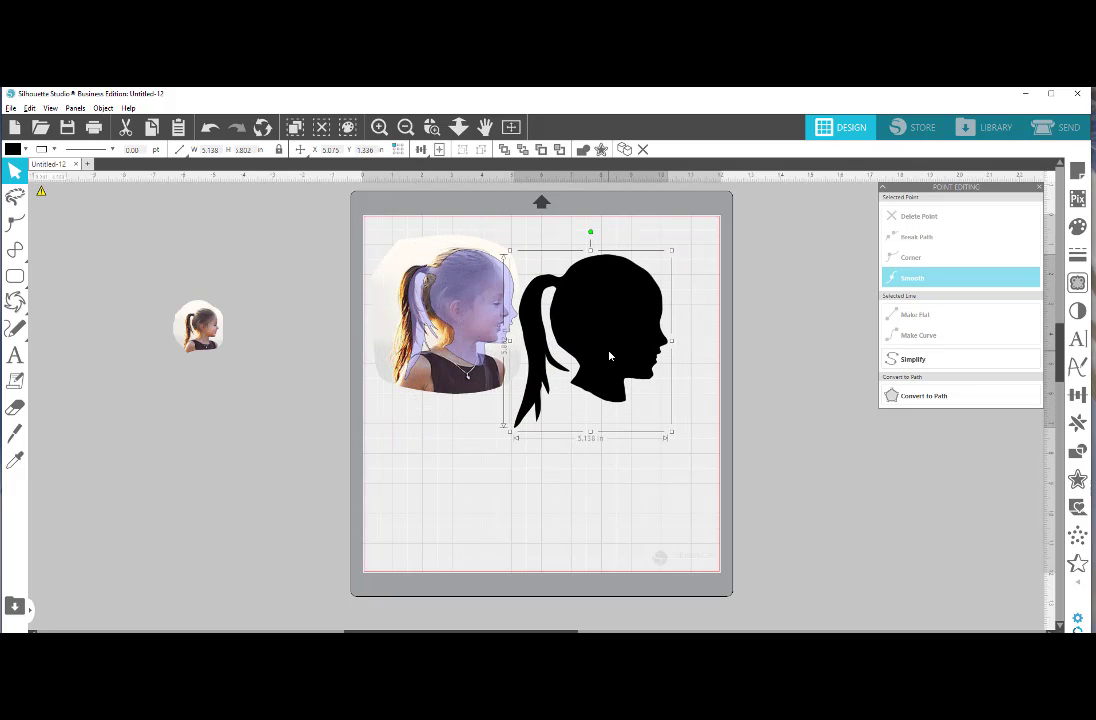
Move the purple silhouette onto the black one and scale it to about 4.86 in wide, aligning the two face profiles
left_click(502, 318)
left_click_drag(471, 318, 590, 321)
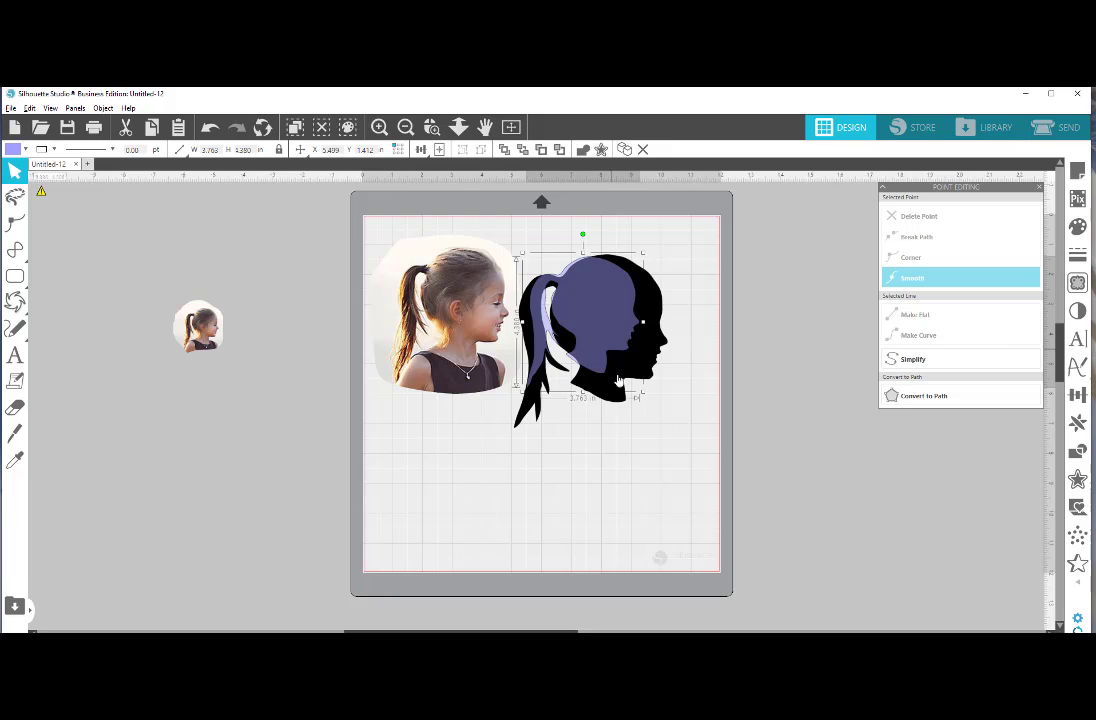
left_click_drag(643, 392, 668, 432)
left_click_drag(611, 356, 613, 355)
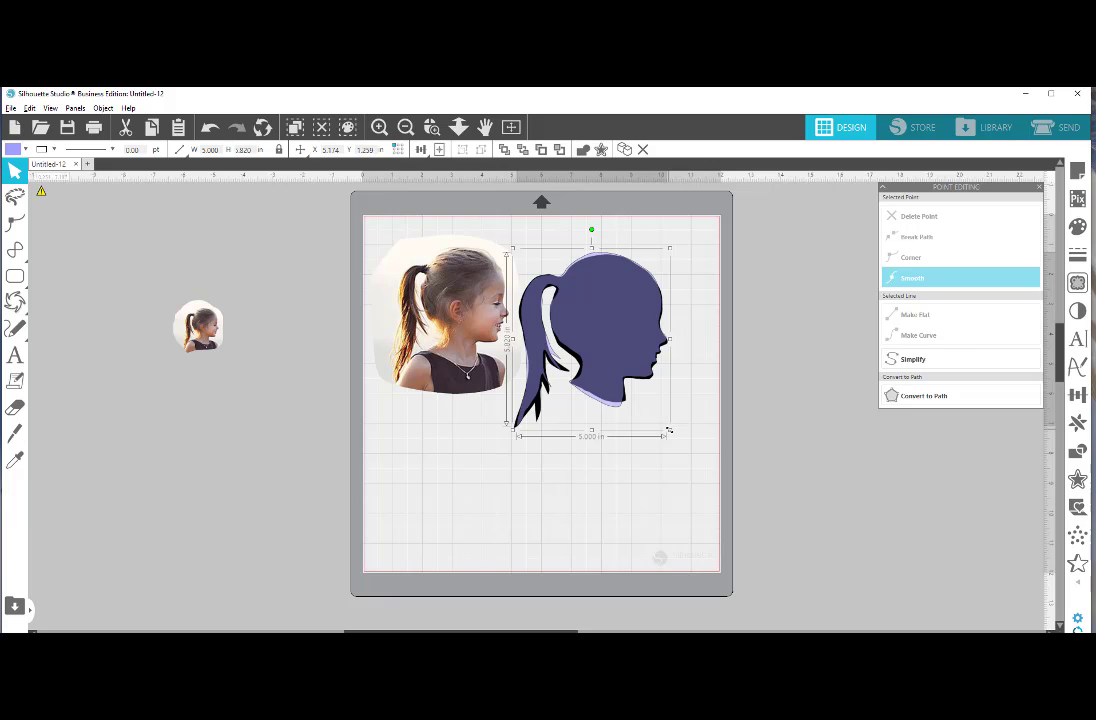
left_click_drag(669, 430, 665, 426)
left_click_drag(632, 353, 637, 354)
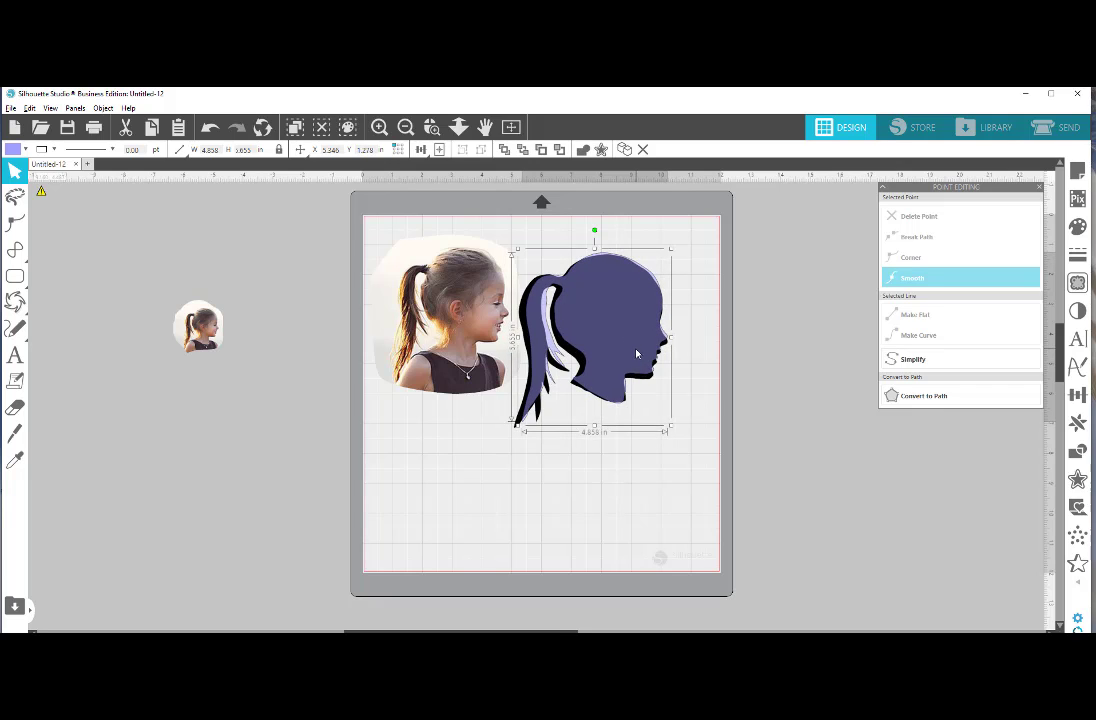
Move the photo off the mat and arrange the purple and black silhouettes side by side on it for comparison
left_click_drag(612, 280, 459, 479)
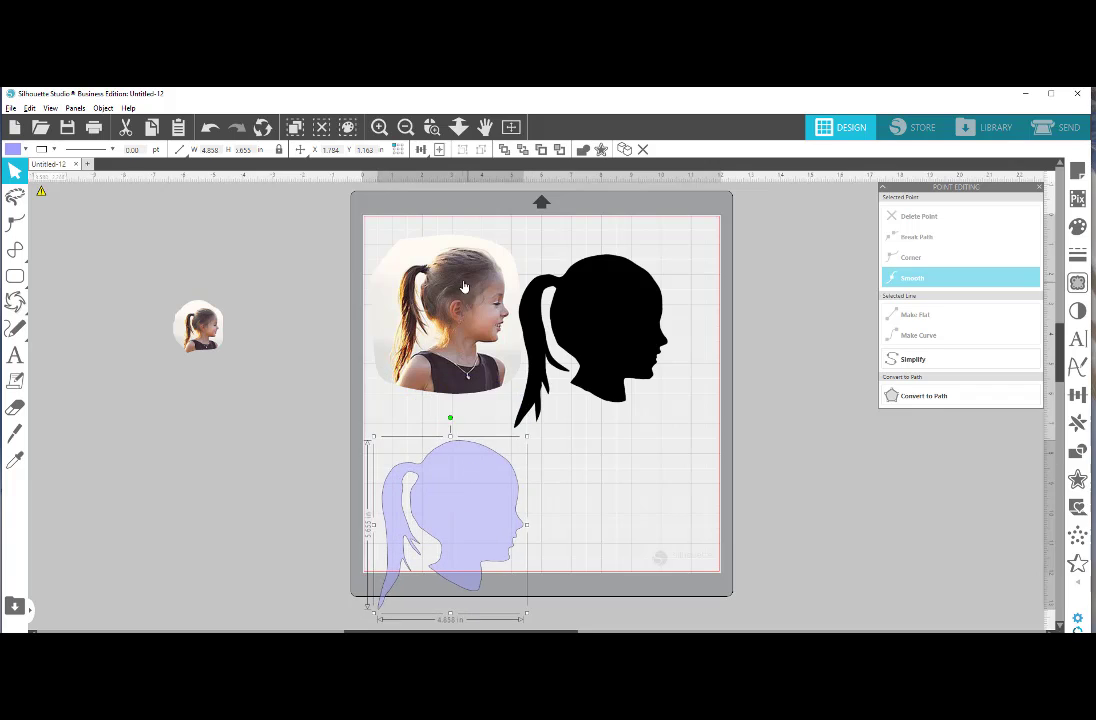
left_click_drag(415, 300, 116, 310)
left_click_drag(433, 465, 418, 280)
left_click_drag(548, 335, 583, 326)
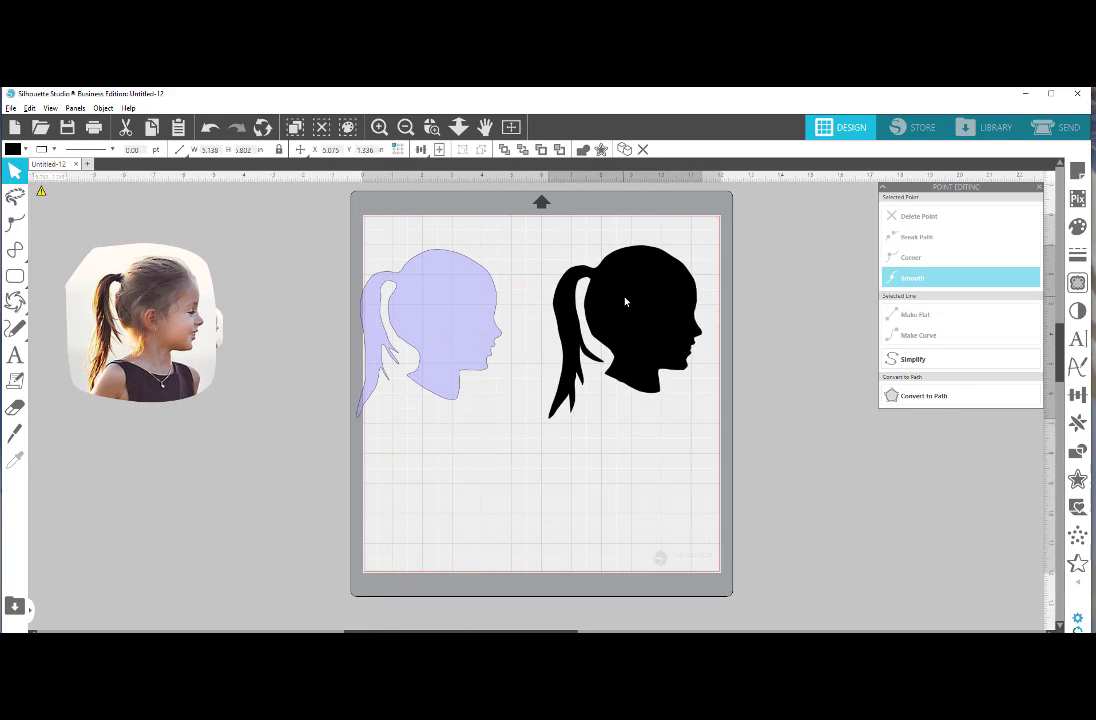
left_click(456, 355)
left_click_drag(452, 365, 462, 362)
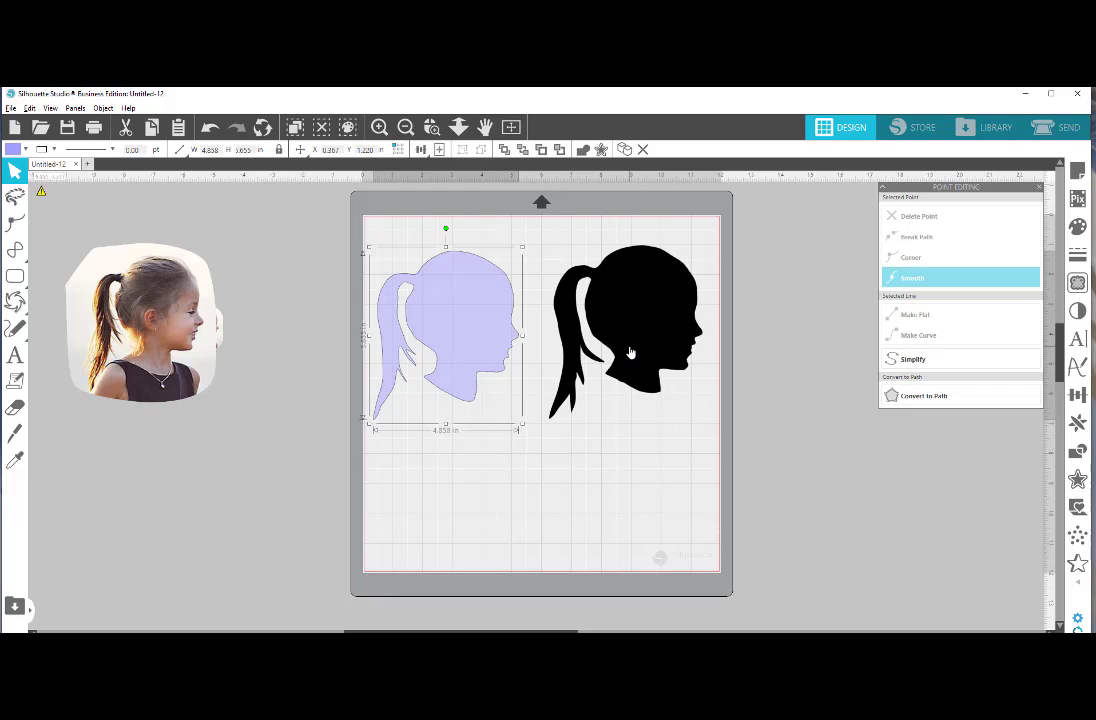
Adjust the outline points at the nape of the purple silhouette to bring the back of the neck inward
double_click(438, 366)
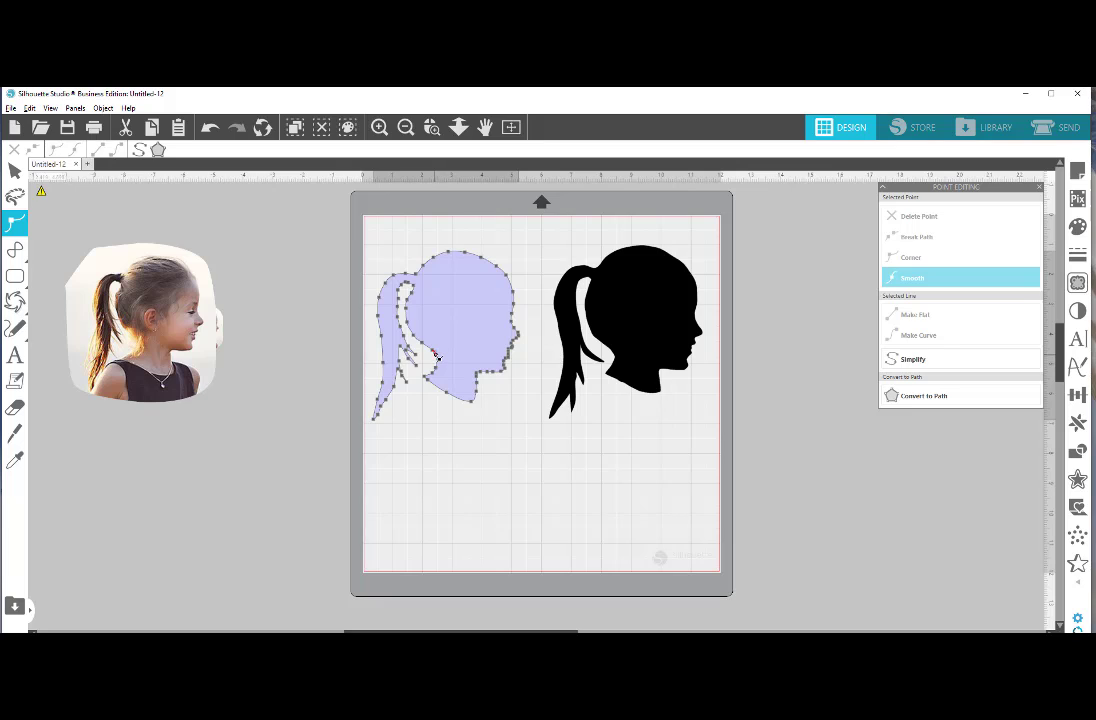
left_click(434, 360)
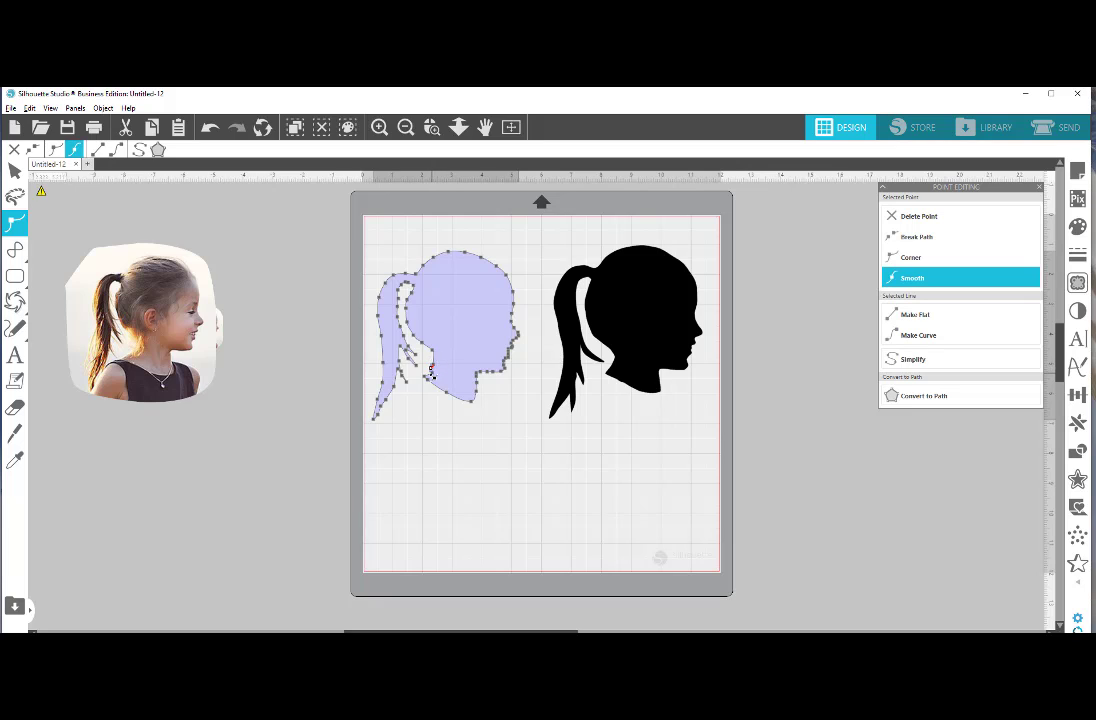
left_click(425, 376)
left_click(418, 412)
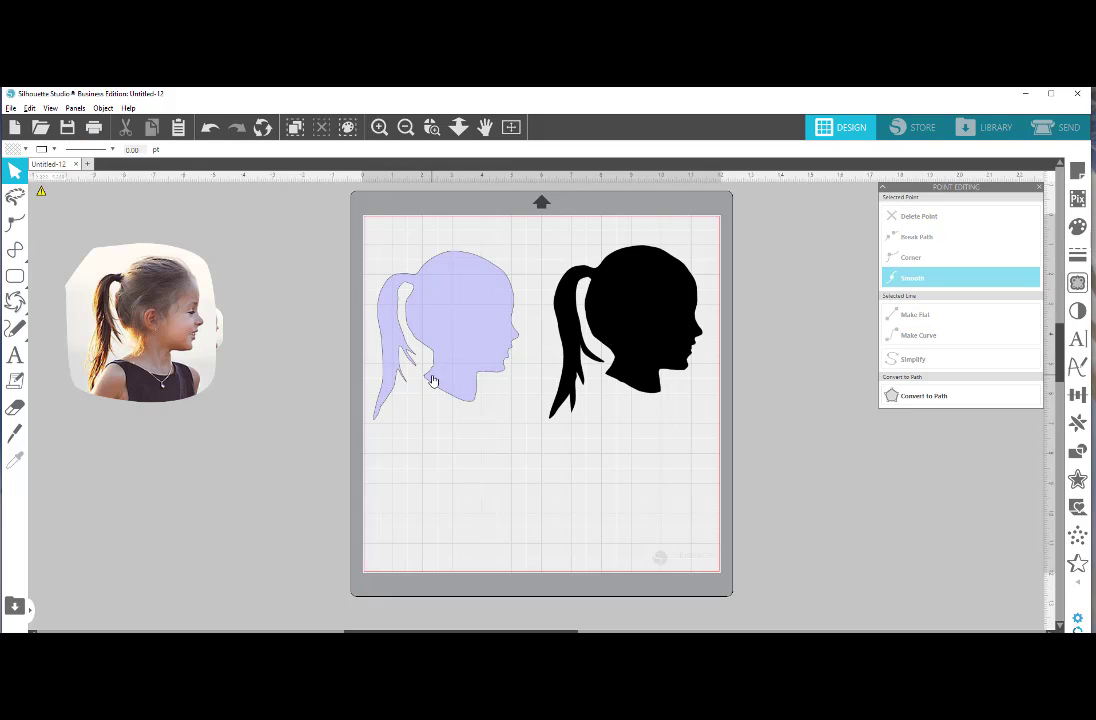
Smooth the small notches along the purple silhouette's nape and pull the neck's rear corner into a clean point
left_click(431, 127)
left_click_drag(412, 349, 456, 414)
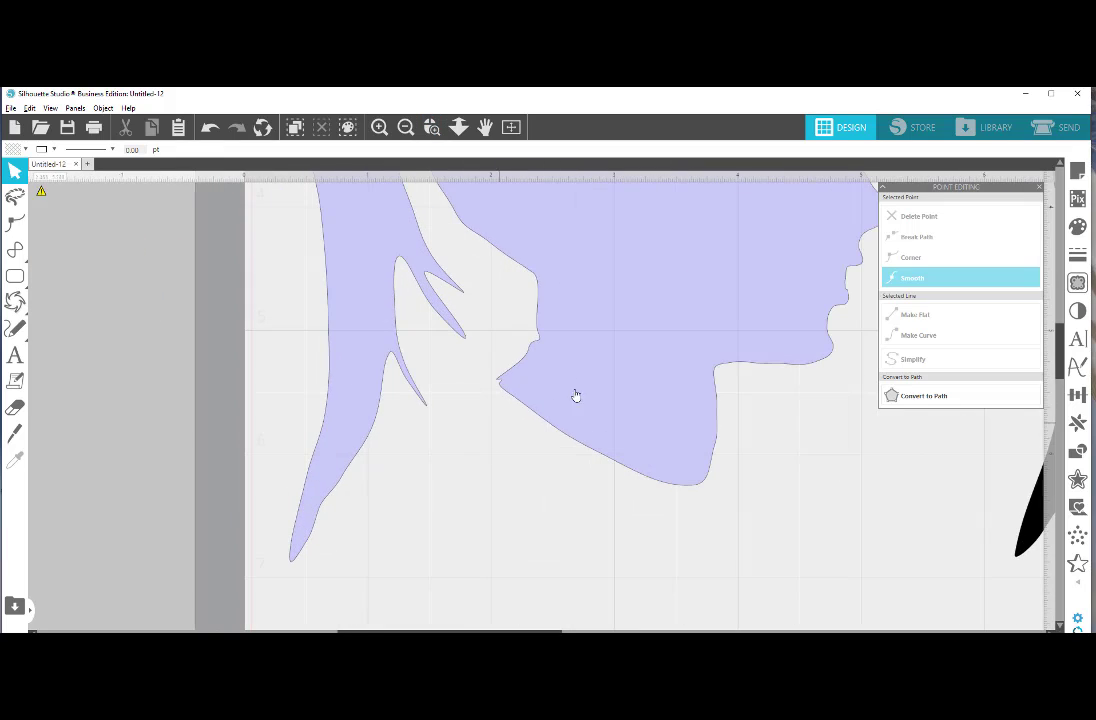
double_click(502, 383)
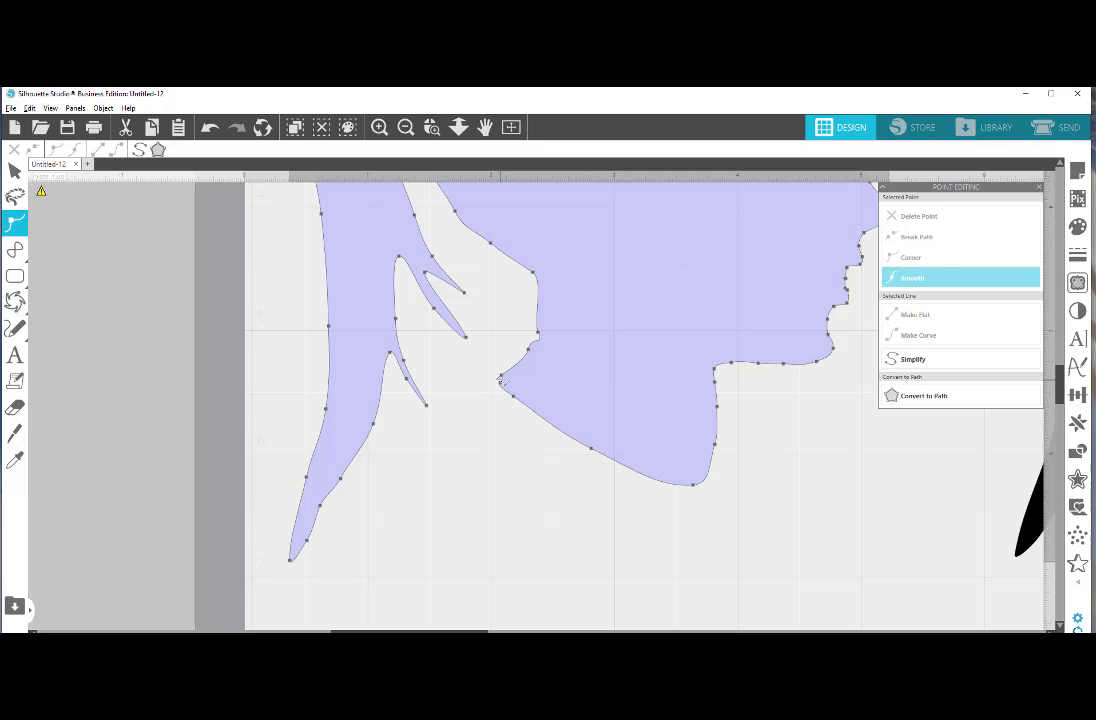
left_click(499, 381)
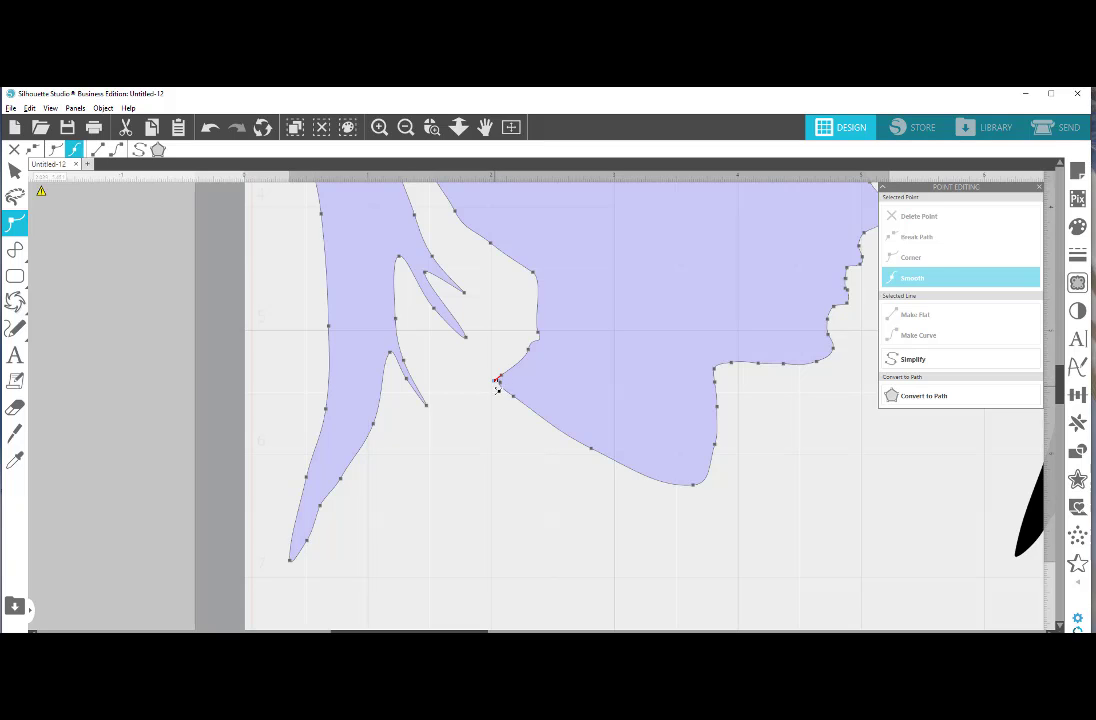
left_click(497, 389)
scroll(501, 423, "up", 5)
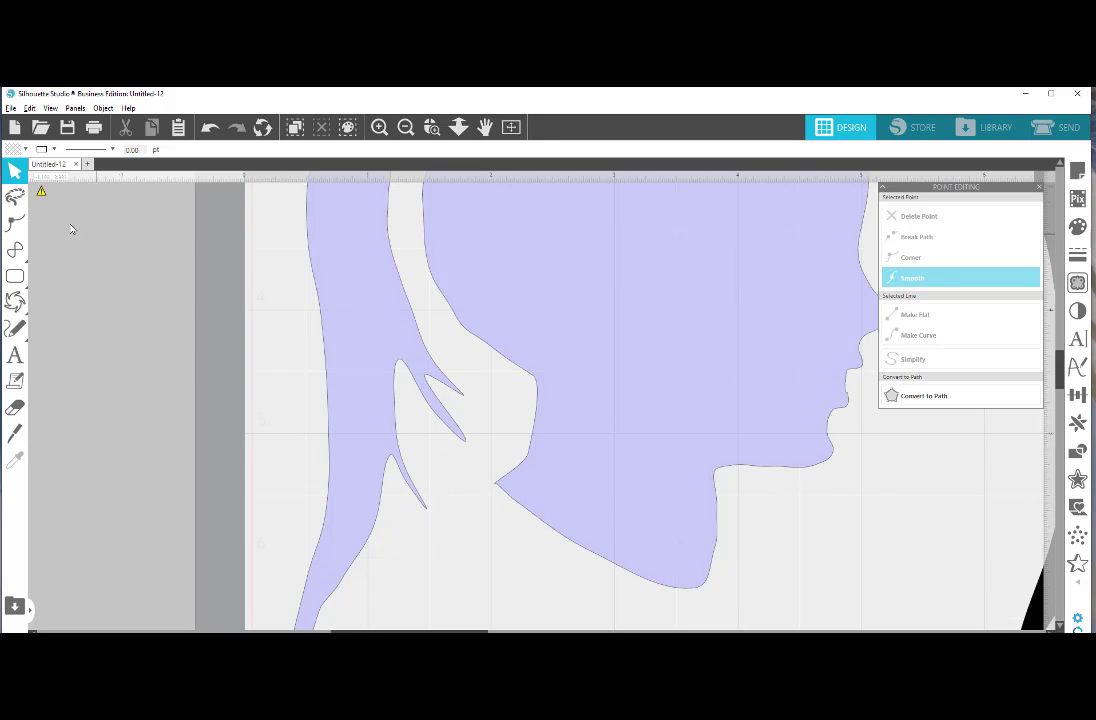
Change the purple silhouette's fill color to black
left_click(521, 238)
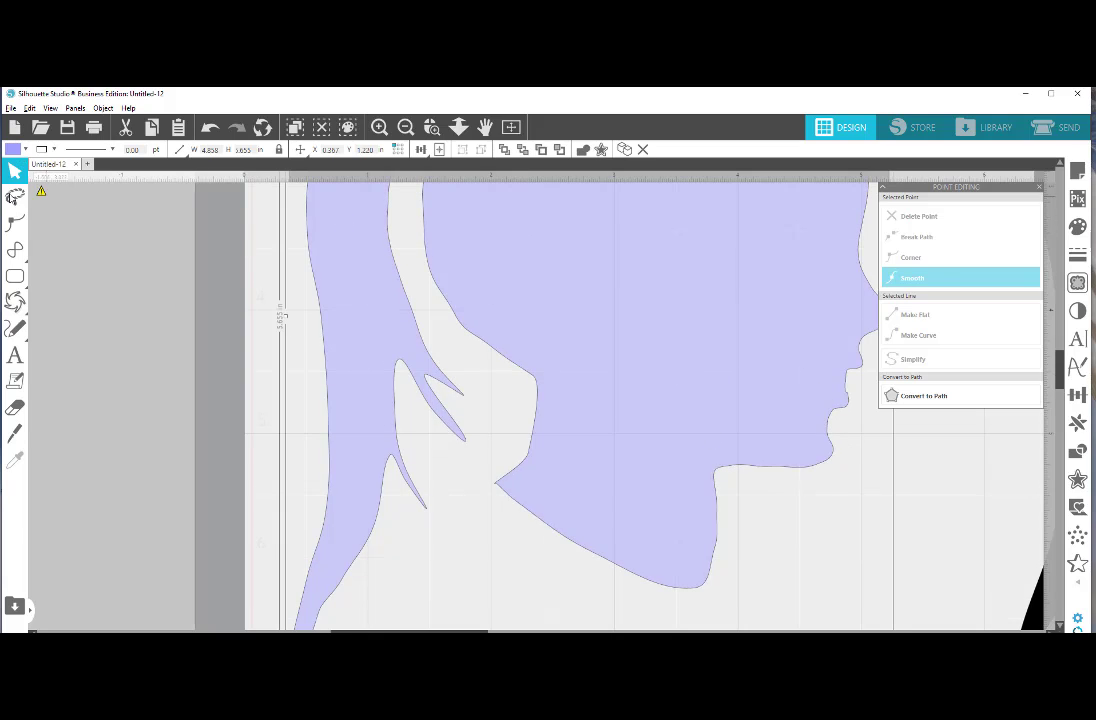
left_click(15, 151)
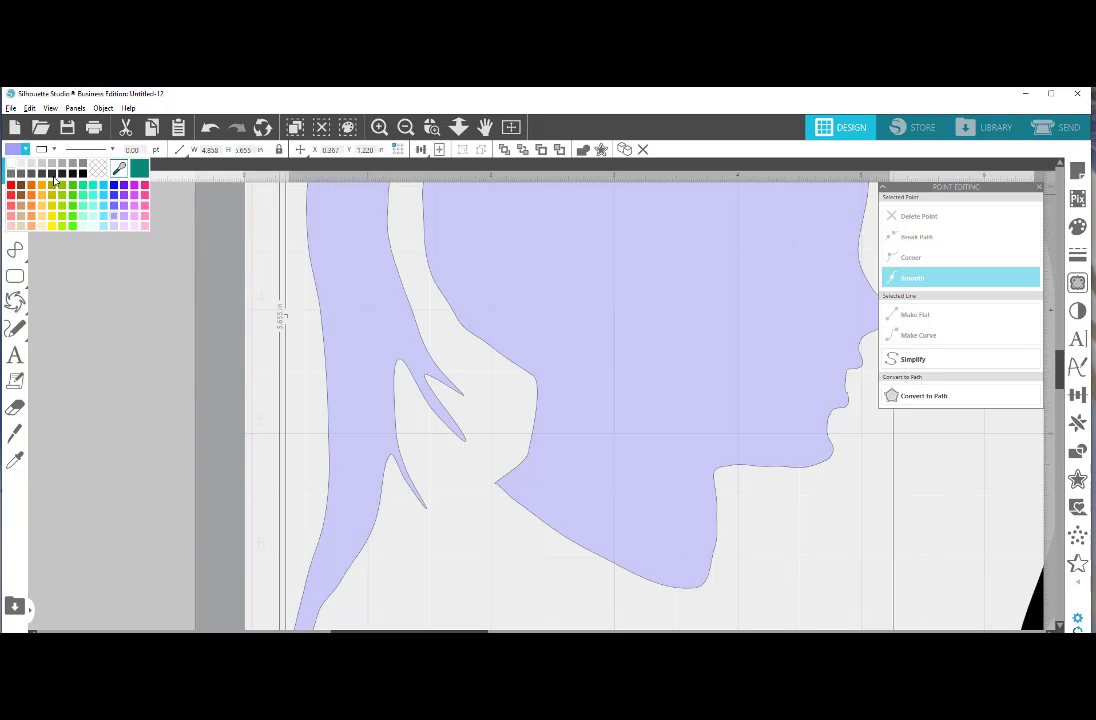
left_click(84, 173)
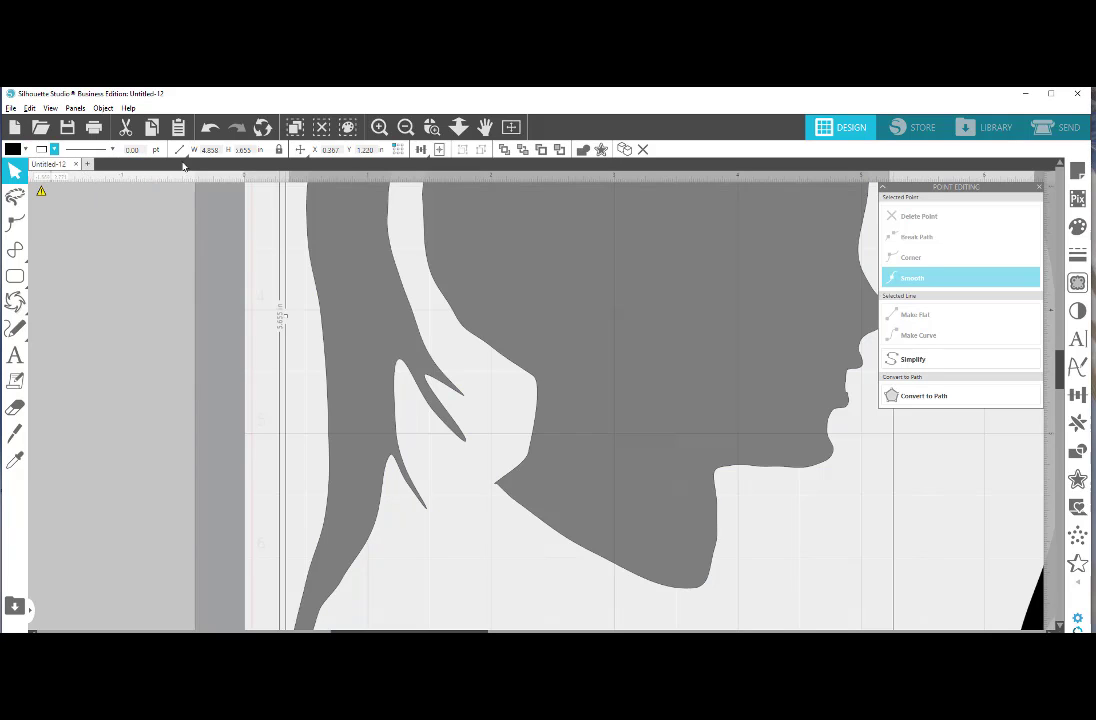
left_click(405, 128)
left_click(405, 128)
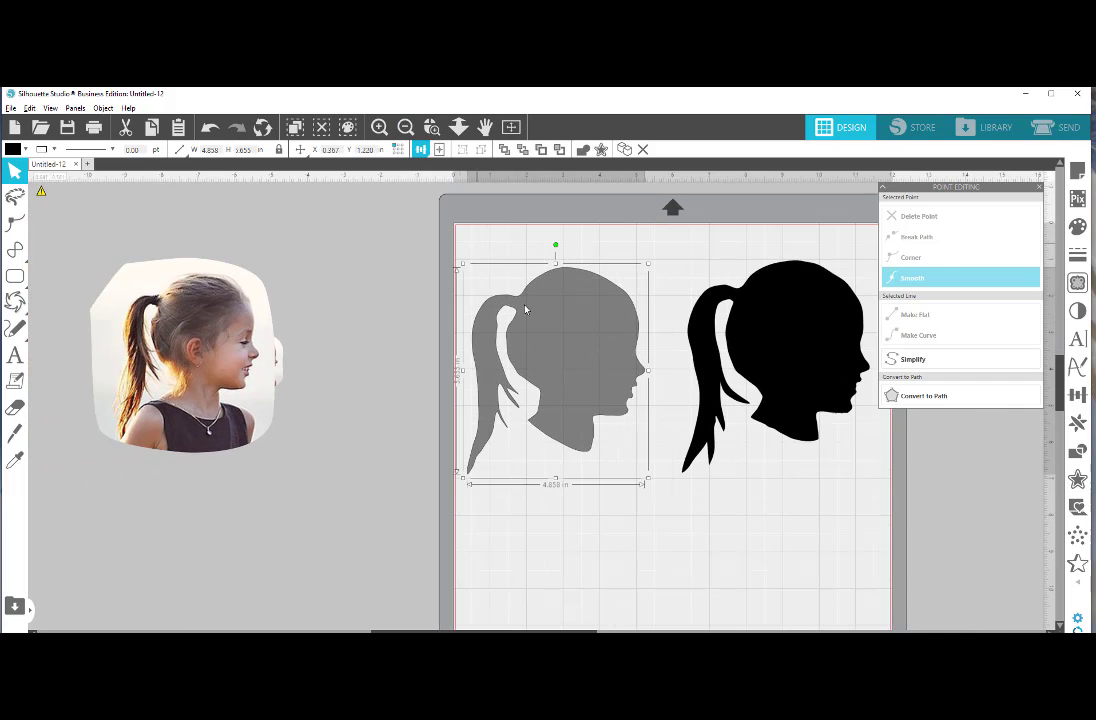
Move the older black silhouette closer to the new one and set the new silhouette's fill transparency to 0%
mouse_move(738, 345)
left_mouse_down()
mouse_move(713, 369)
mouse_move(717, 349)
left_mouse_up()
left_click(594, 363)
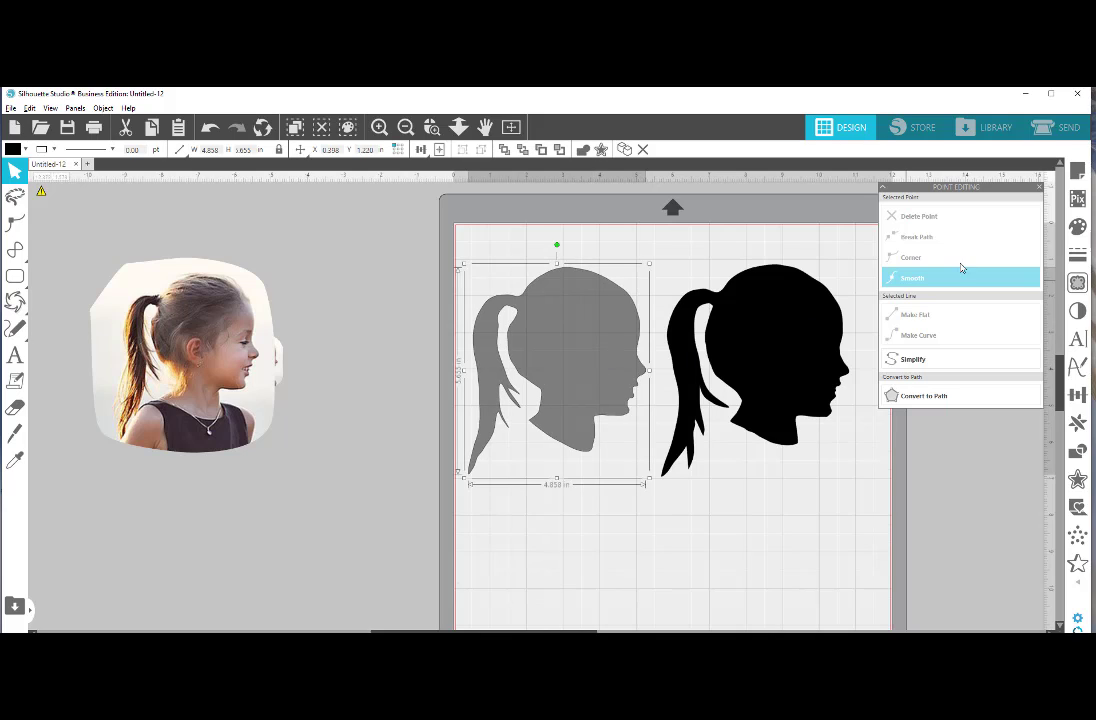
left_click(1077, 229)
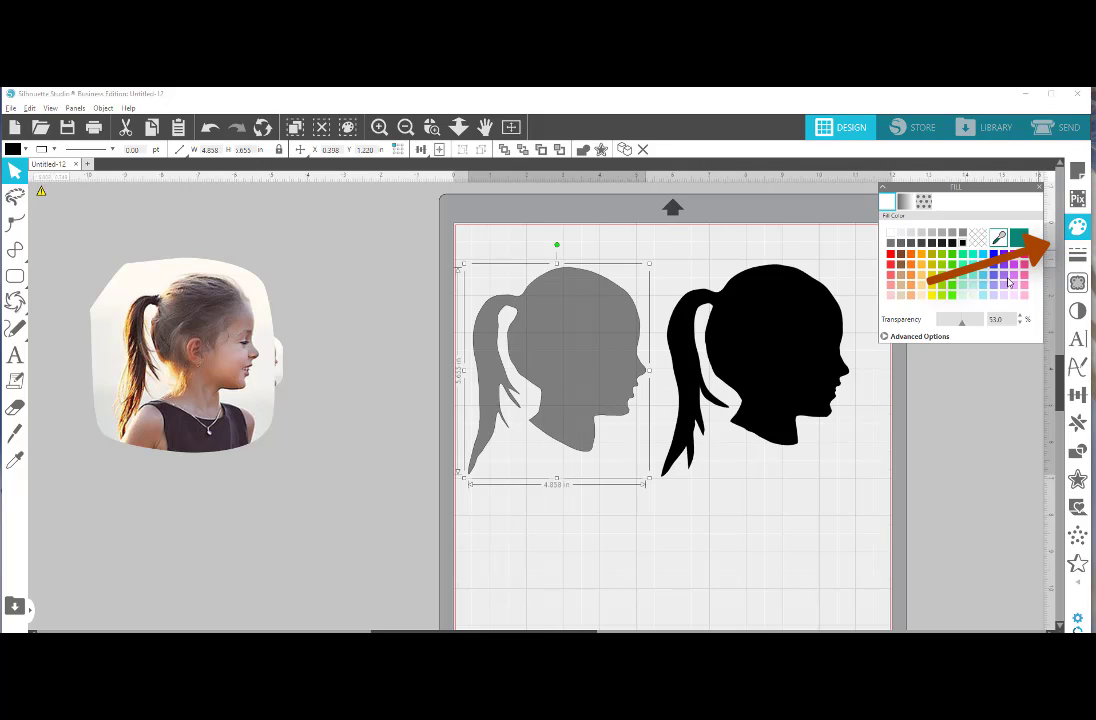
left_click_drag(963, 328, 938, 325)
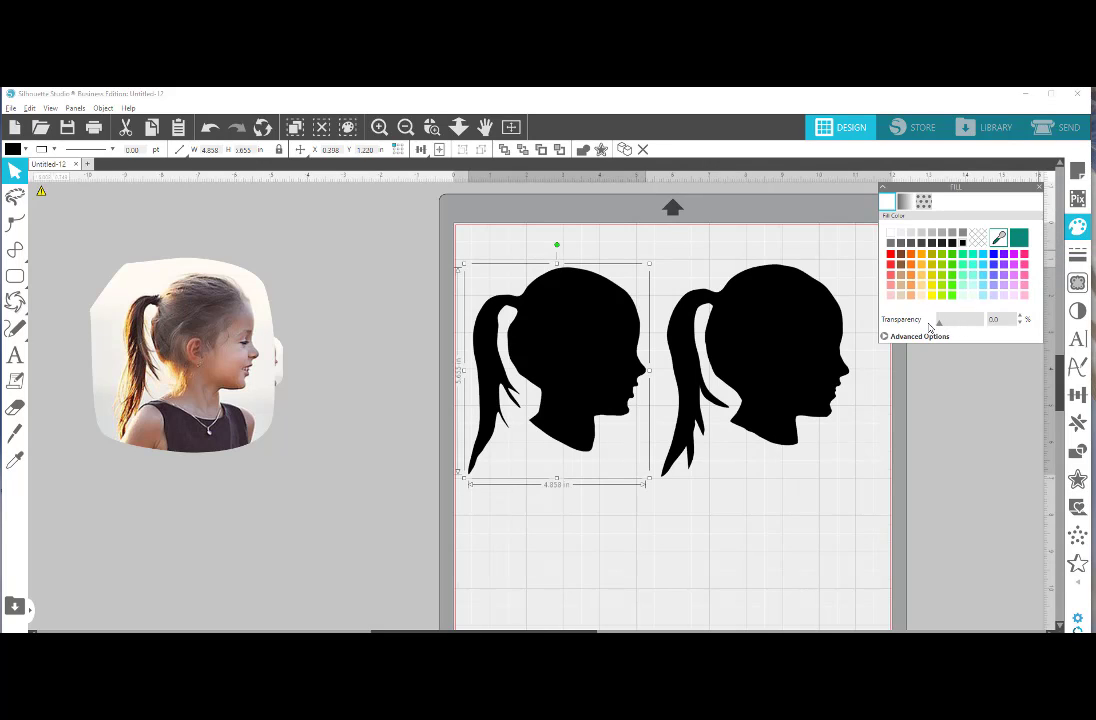
Scale both silhouettes down, the new one to about 3.58 in wide, and move the older one off the mat onto the photo
scroll(822, 510, "down", 2)
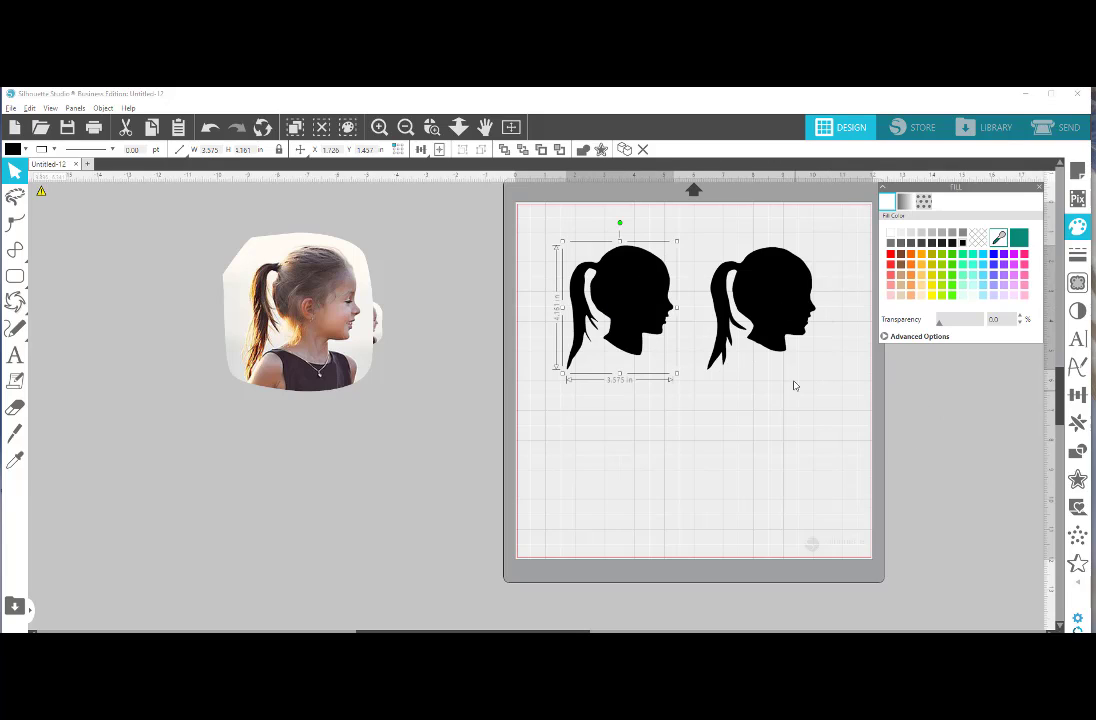
left_click_drag(778, 311, 211, 344)
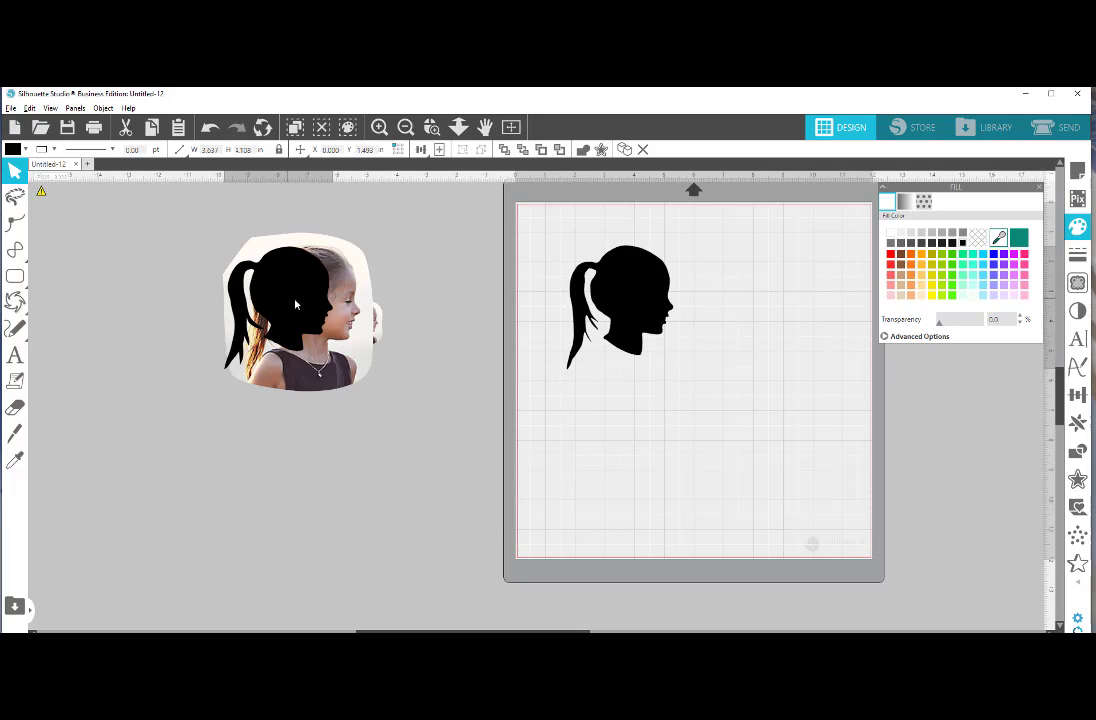
left_click(433, 330)
left_click(573, 318)
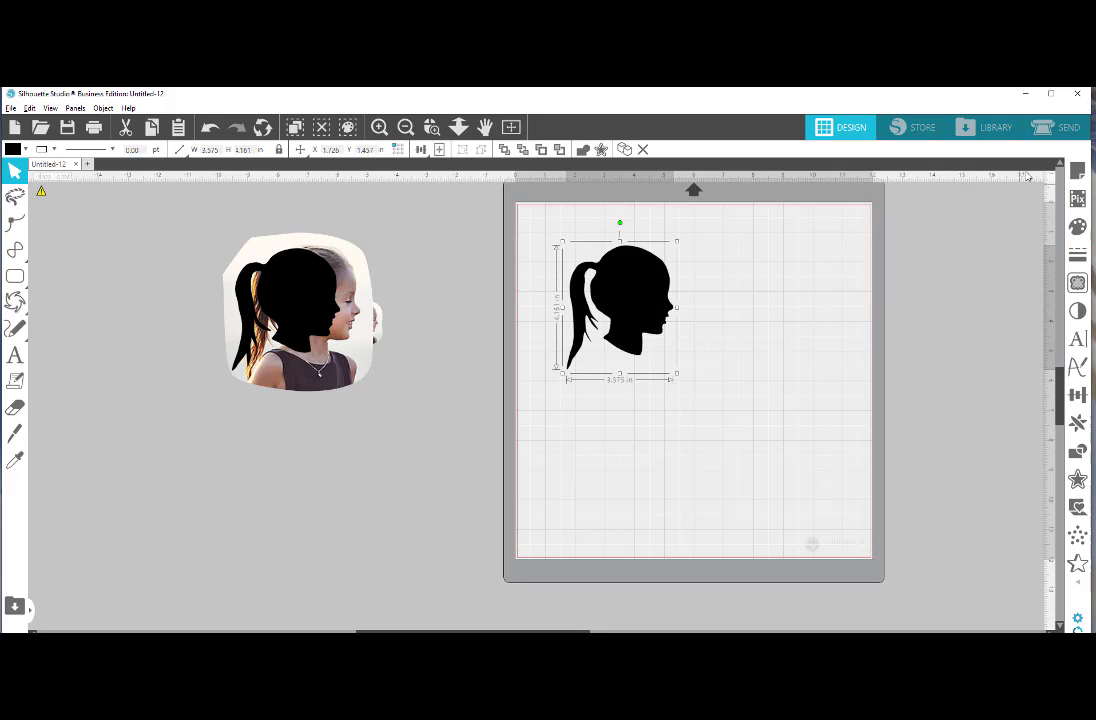
Position the new silhouette near the mat's upper-left corner in the cut preview and enlarge it to about 7.46 in wide in the design
left_click(1066, 130)
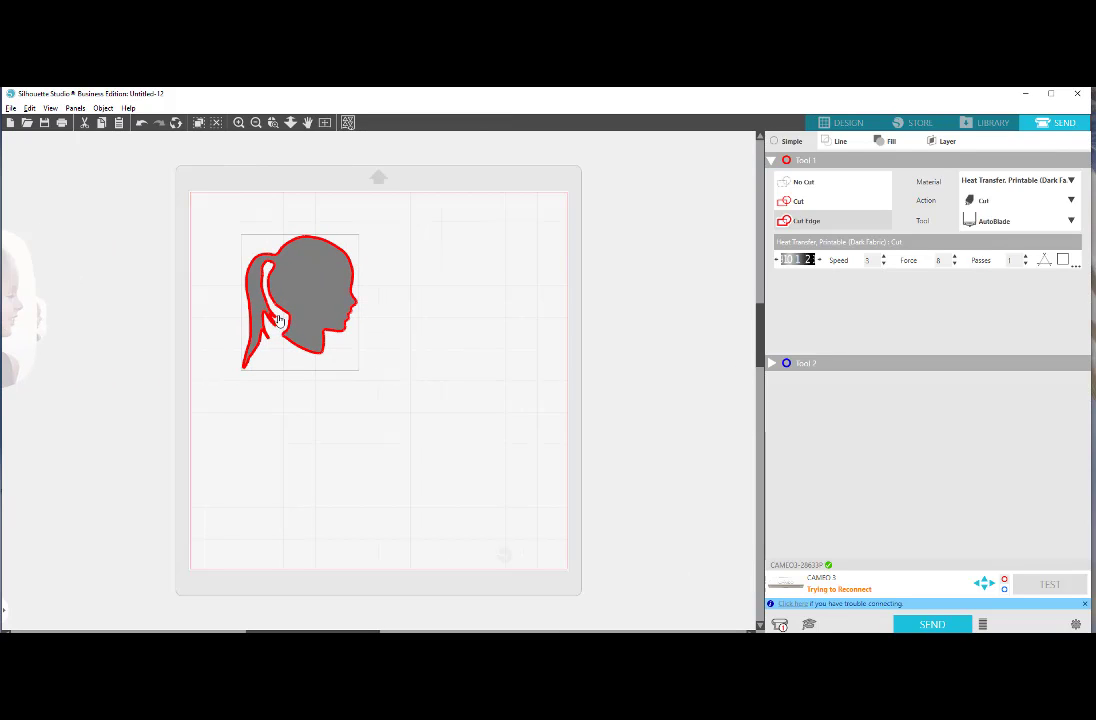
left_click_drag(318, 269, 282, 236)
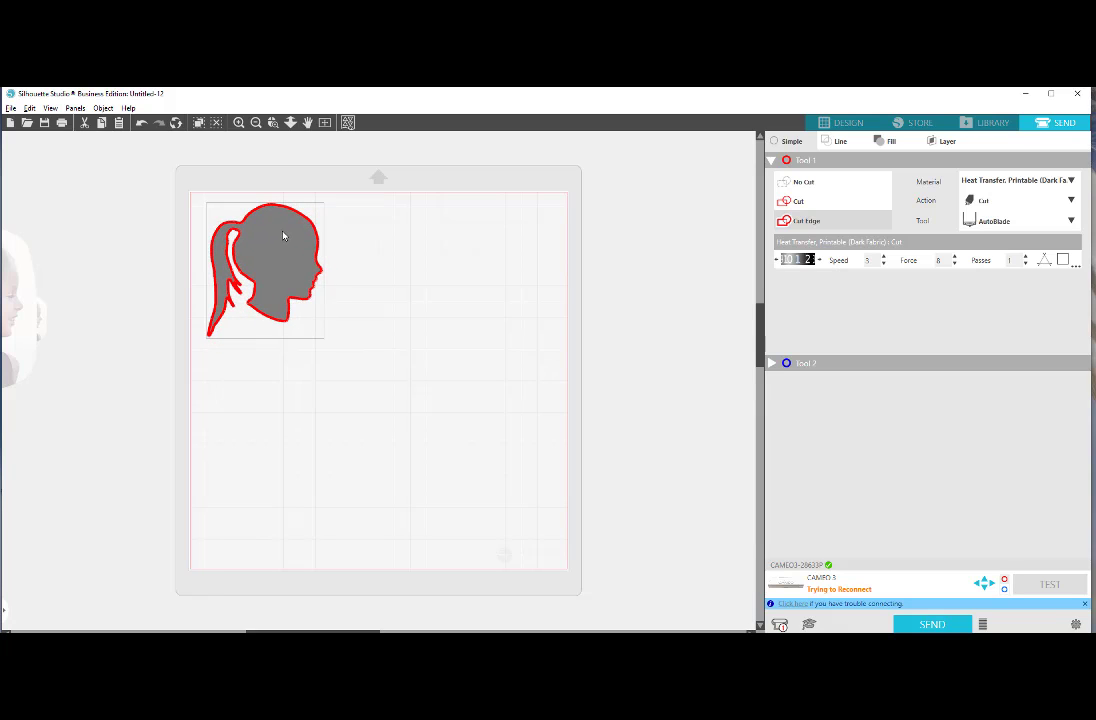
left_click(843, 122)
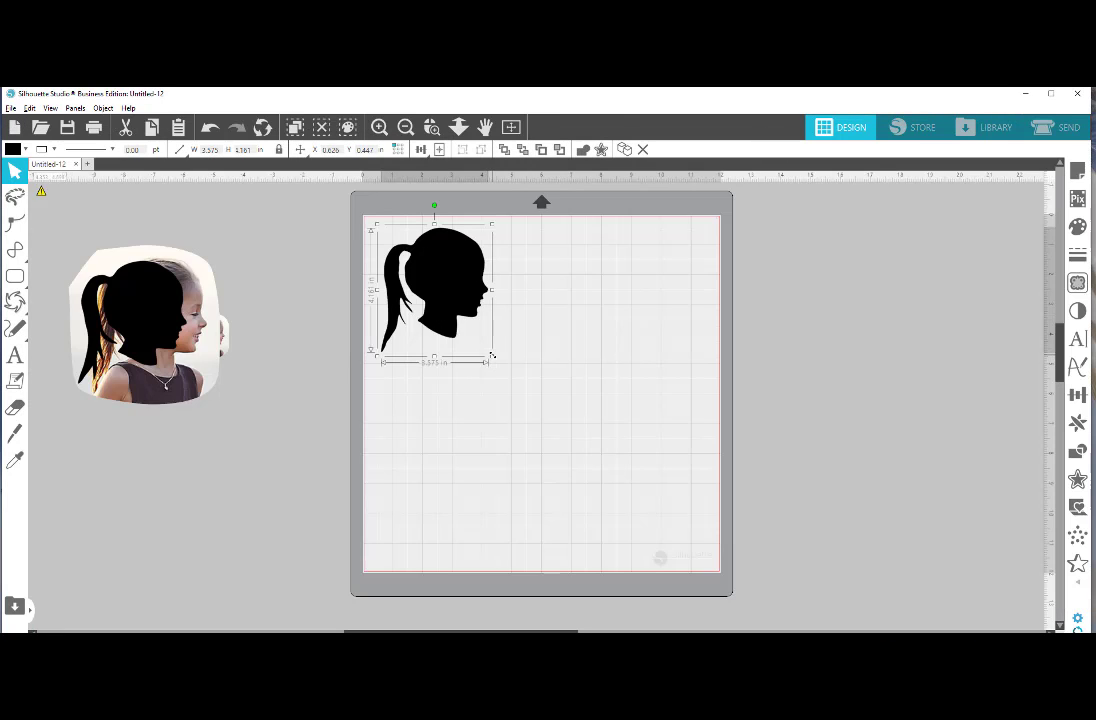
left_click_drag(492, 356, 585, 512)
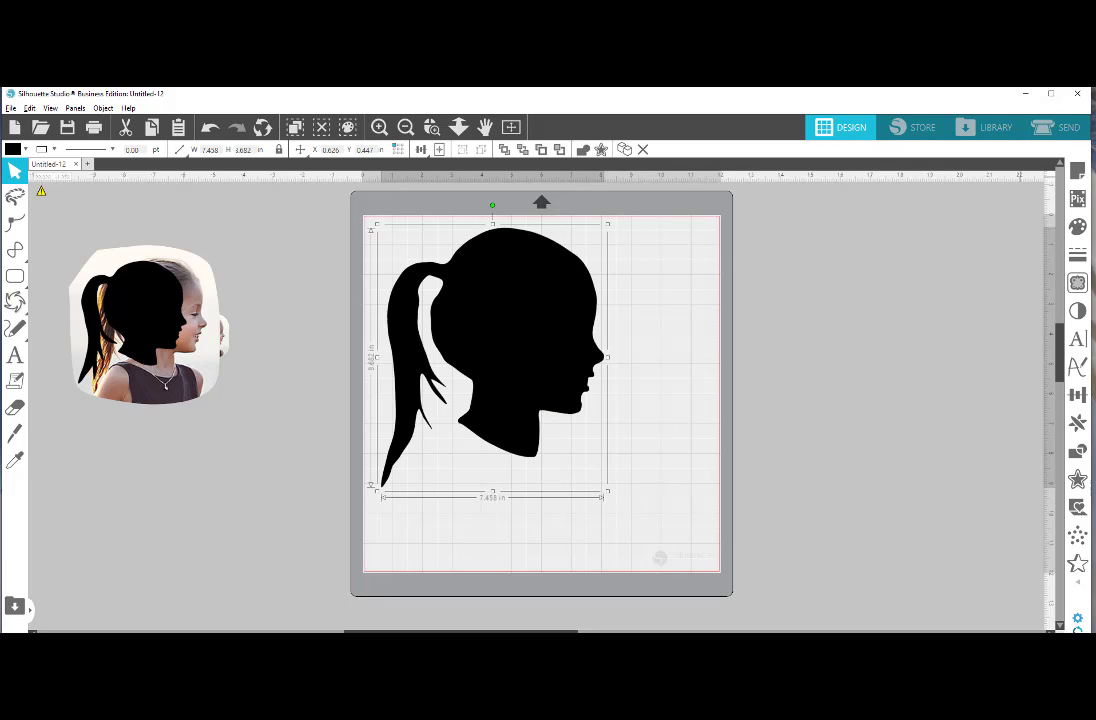
Set up the silhouette's cut job with Cardstock, Plain as the material and Ratchet Blade as the tool
left_click(1060, 127)
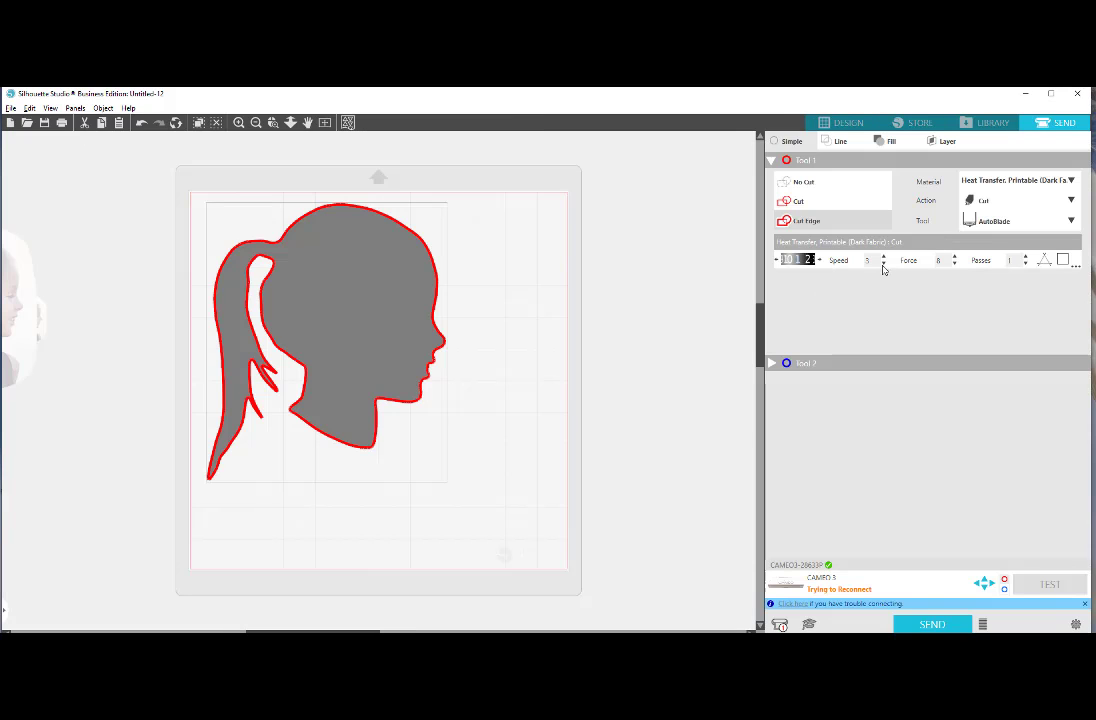
left_click(1071, 181)
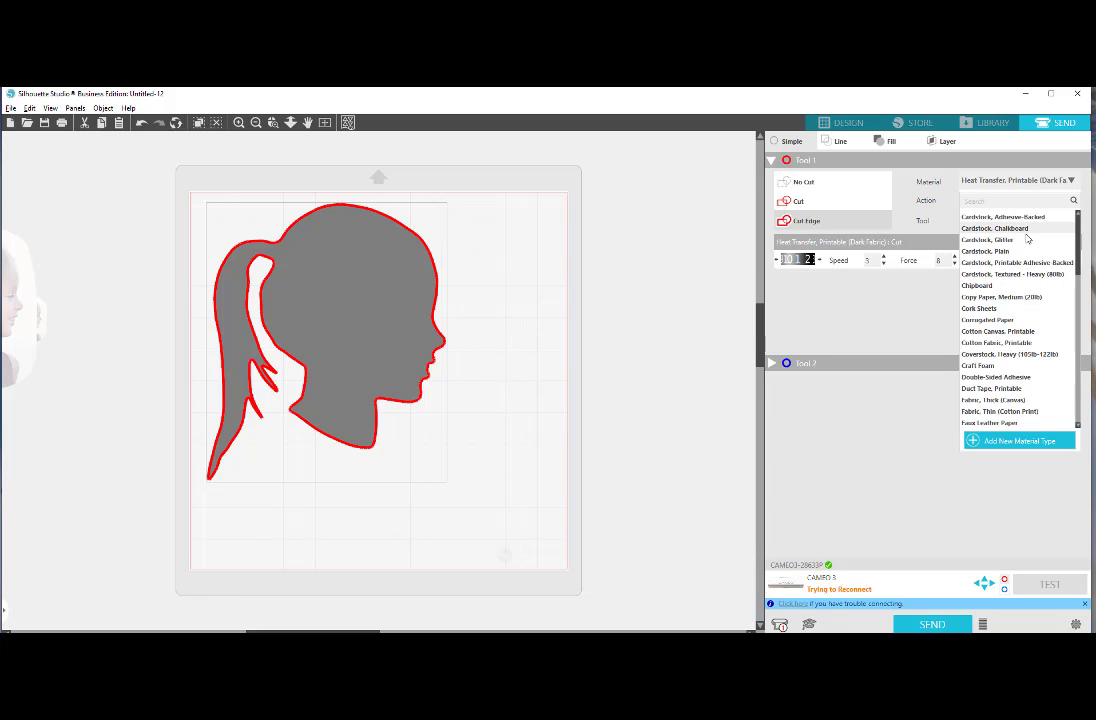
left_click(990, 252)
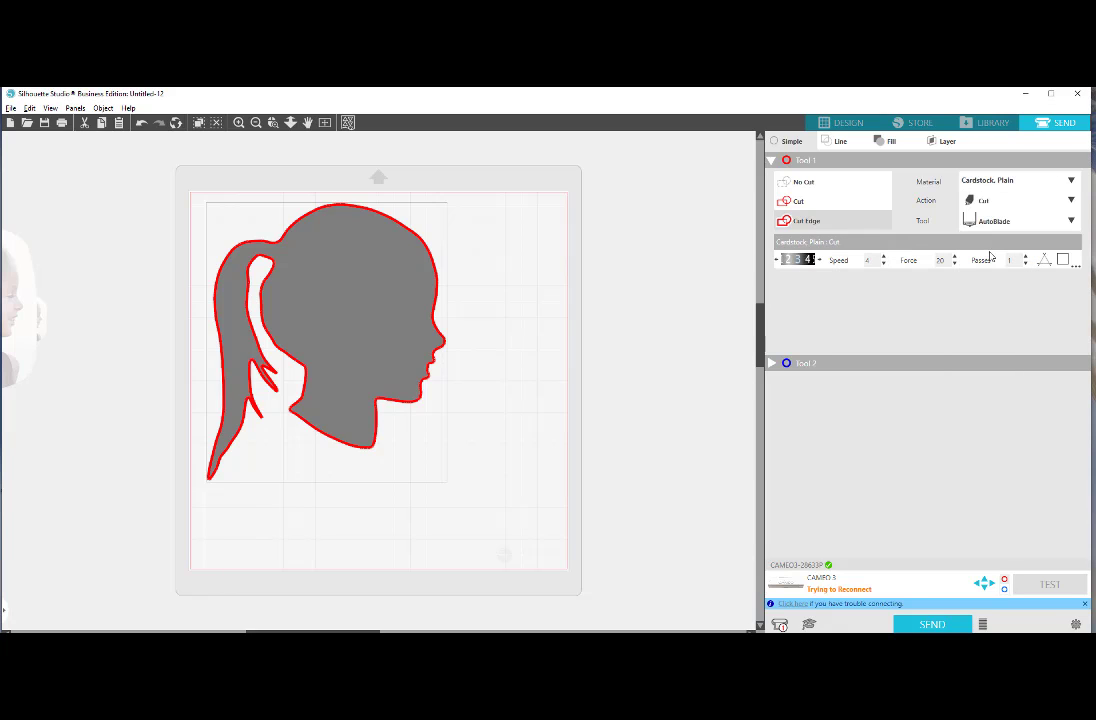
left_click(1070, 220)
left_click(1004, 263)
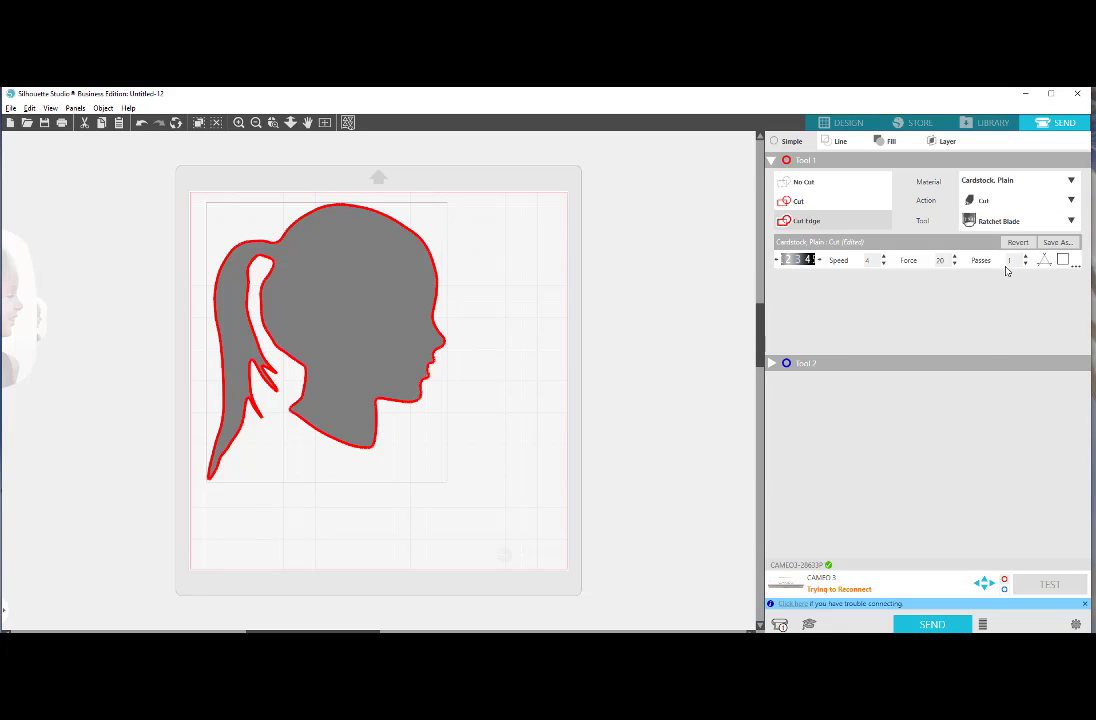